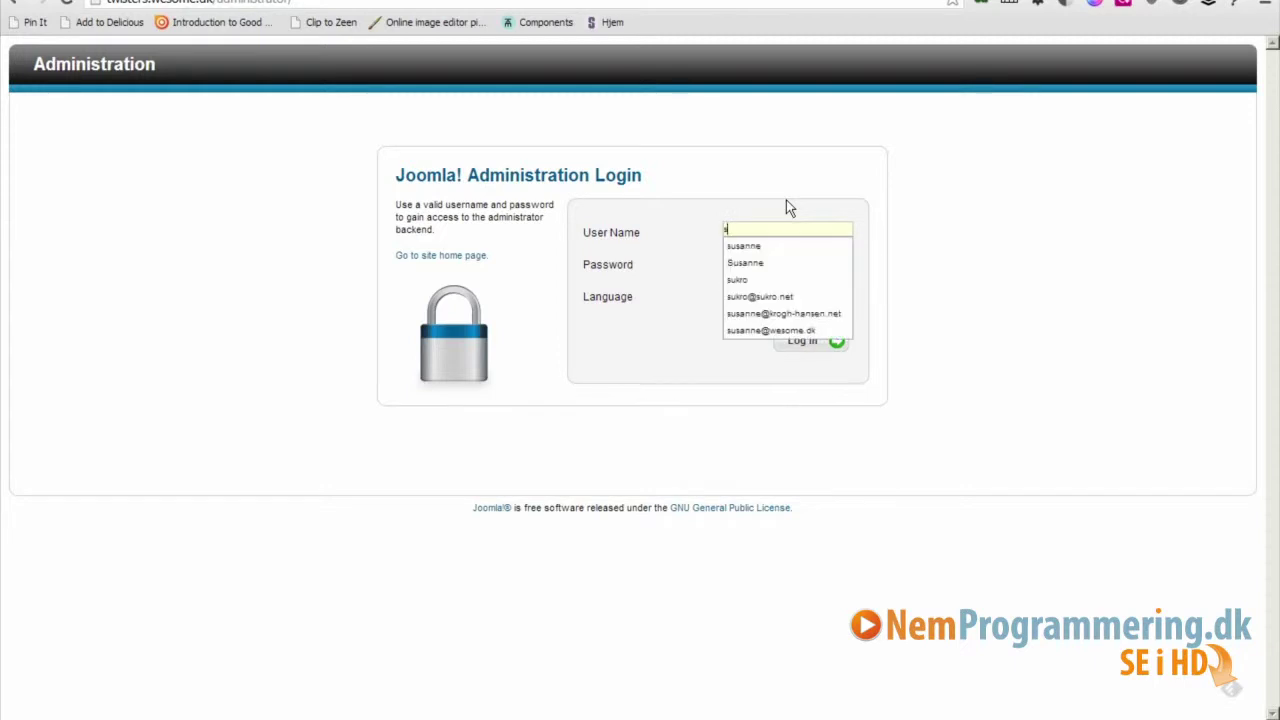
Log in to the Joomla administrator backend with the admin user name and password.
key(Tab)
text(********)
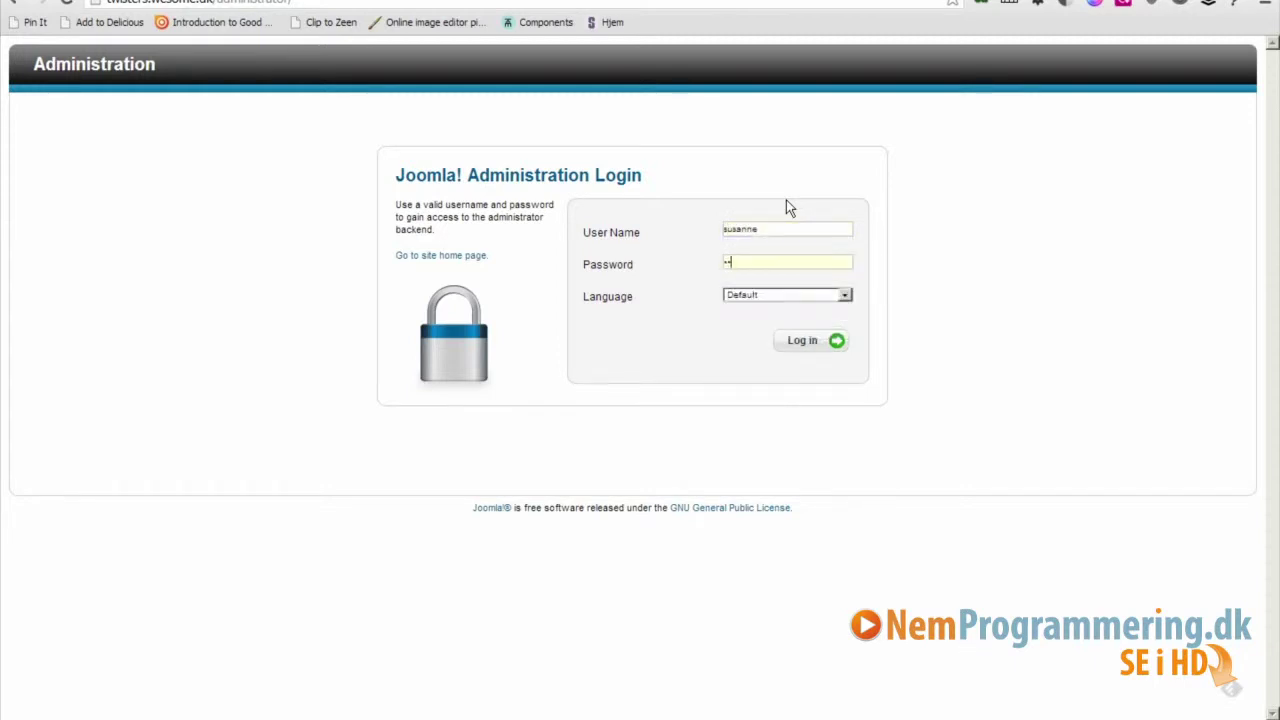
text(*****)
click(806, 346)
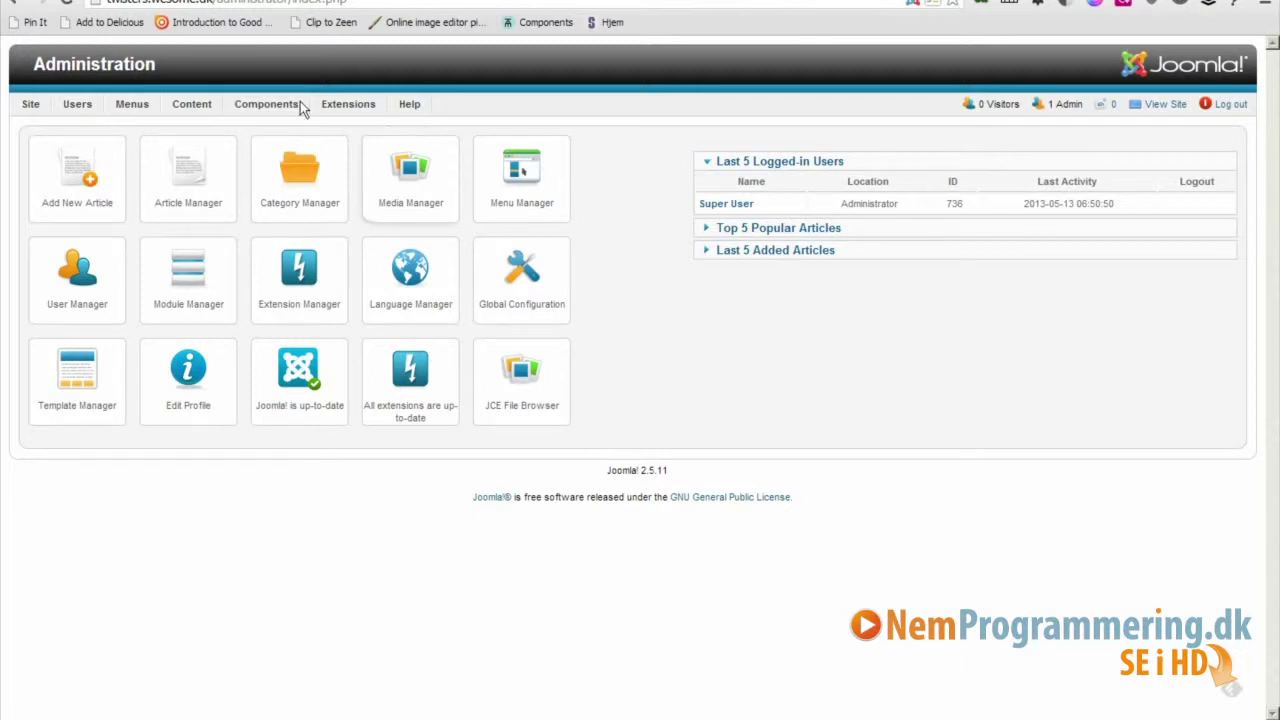
Browse the backend's top menus toward Extensions > Language Manager.
mouse_move(213, 107)
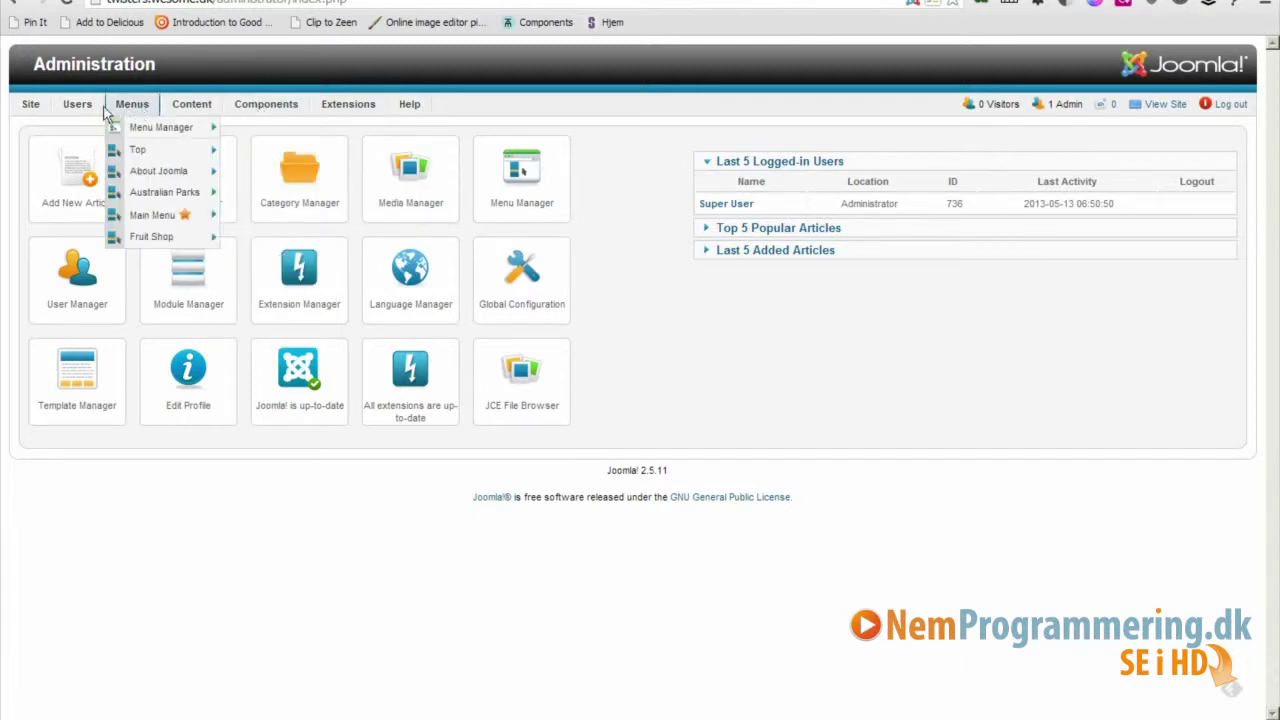
mouse_move(20, 108)
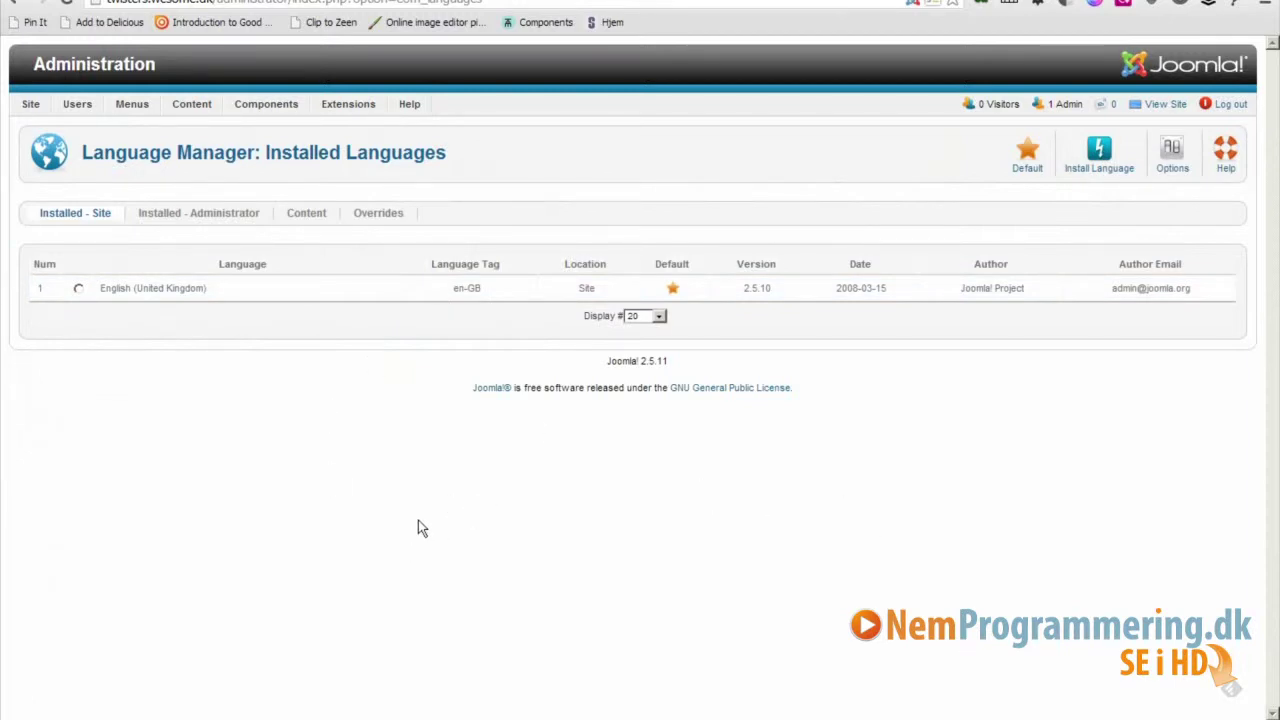
Filter the available translations for 'danish' and install the Danish 2.5.11.1 language pack.
click(1097, 155)
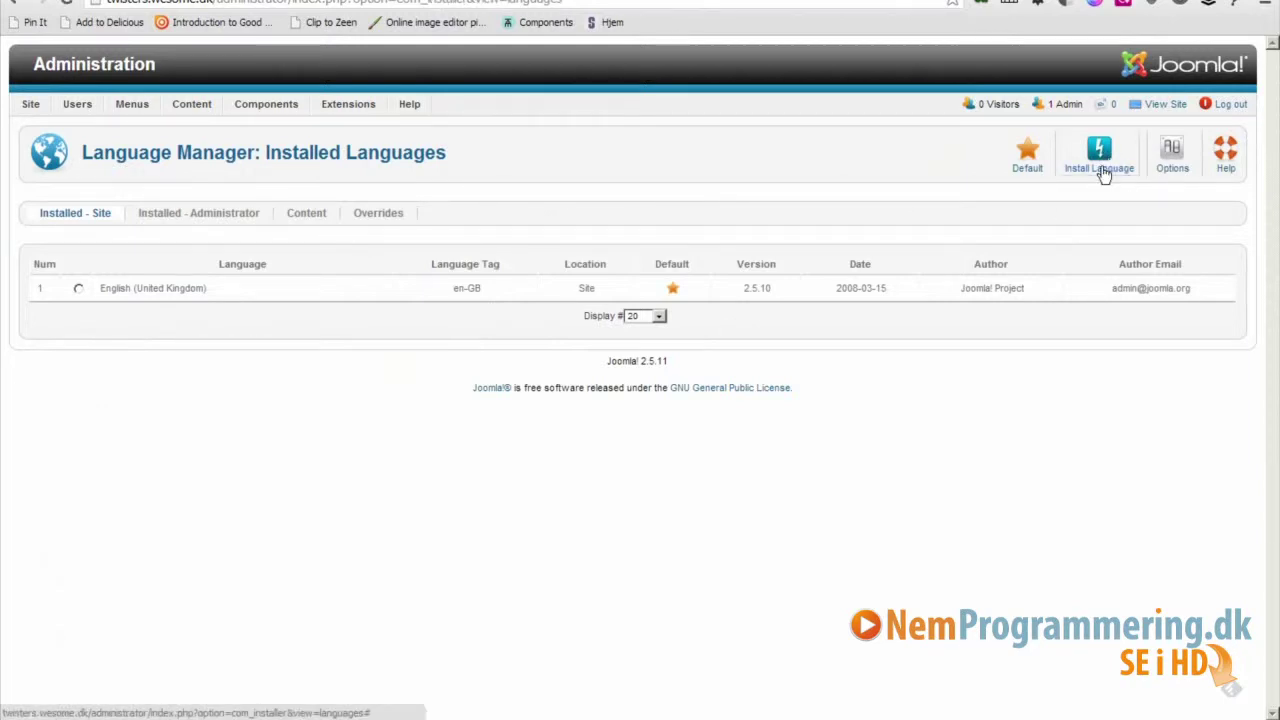
click(86, 271)
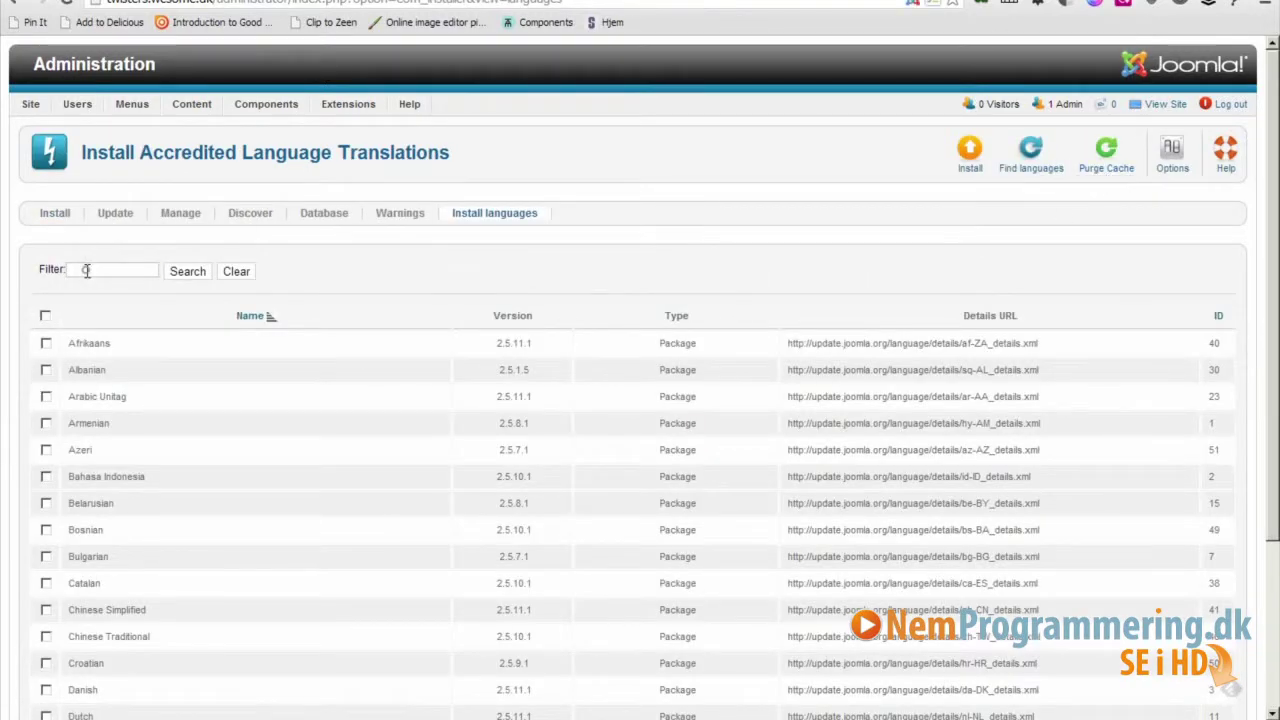
text(dan)
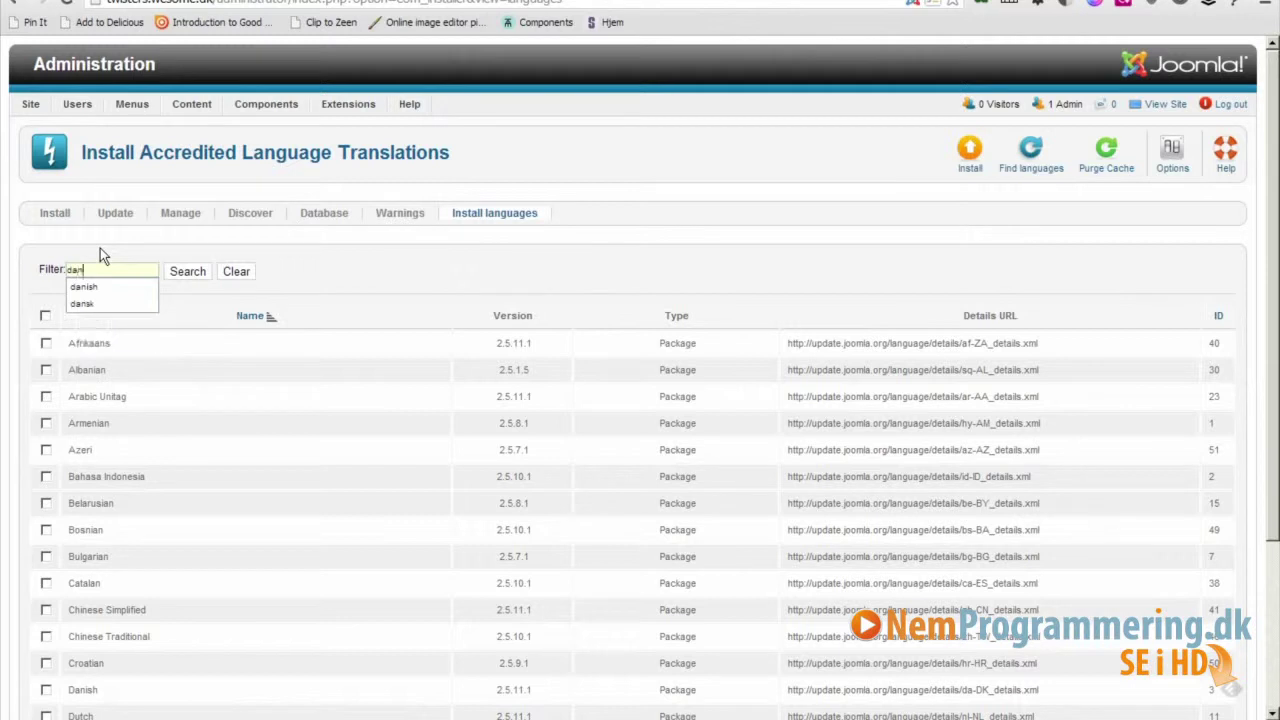
text(ish)
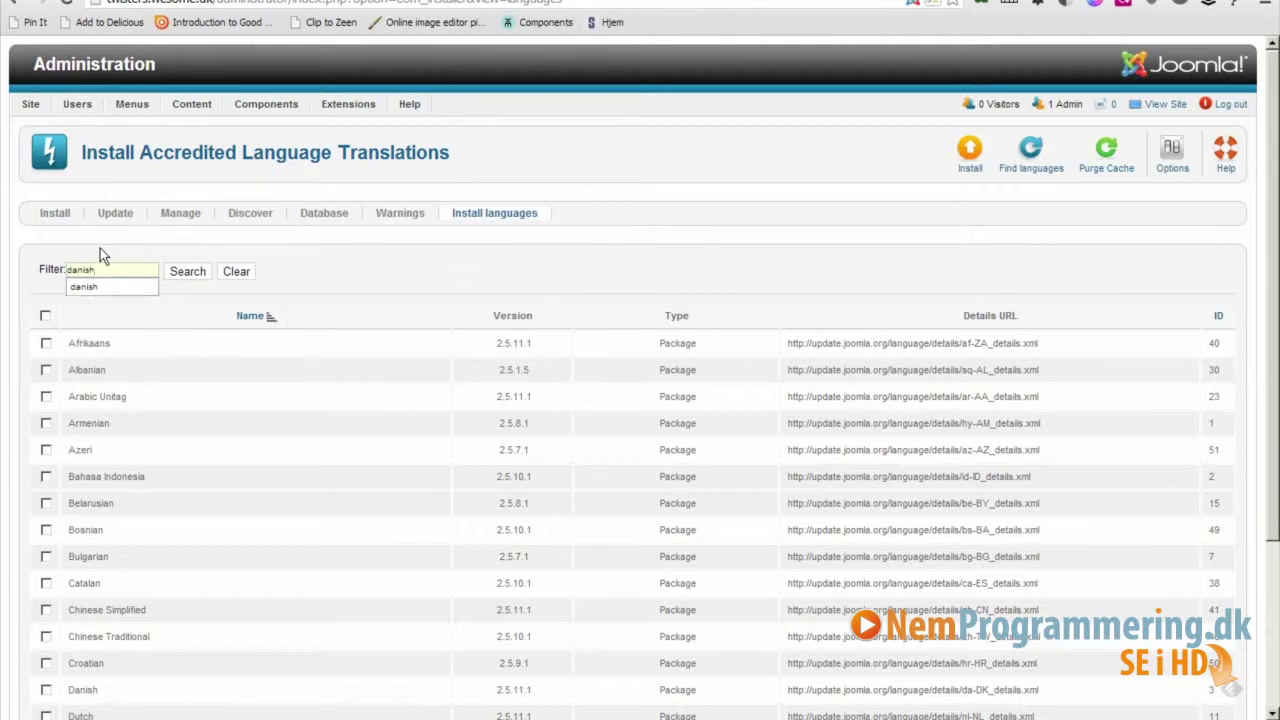
key(Return)
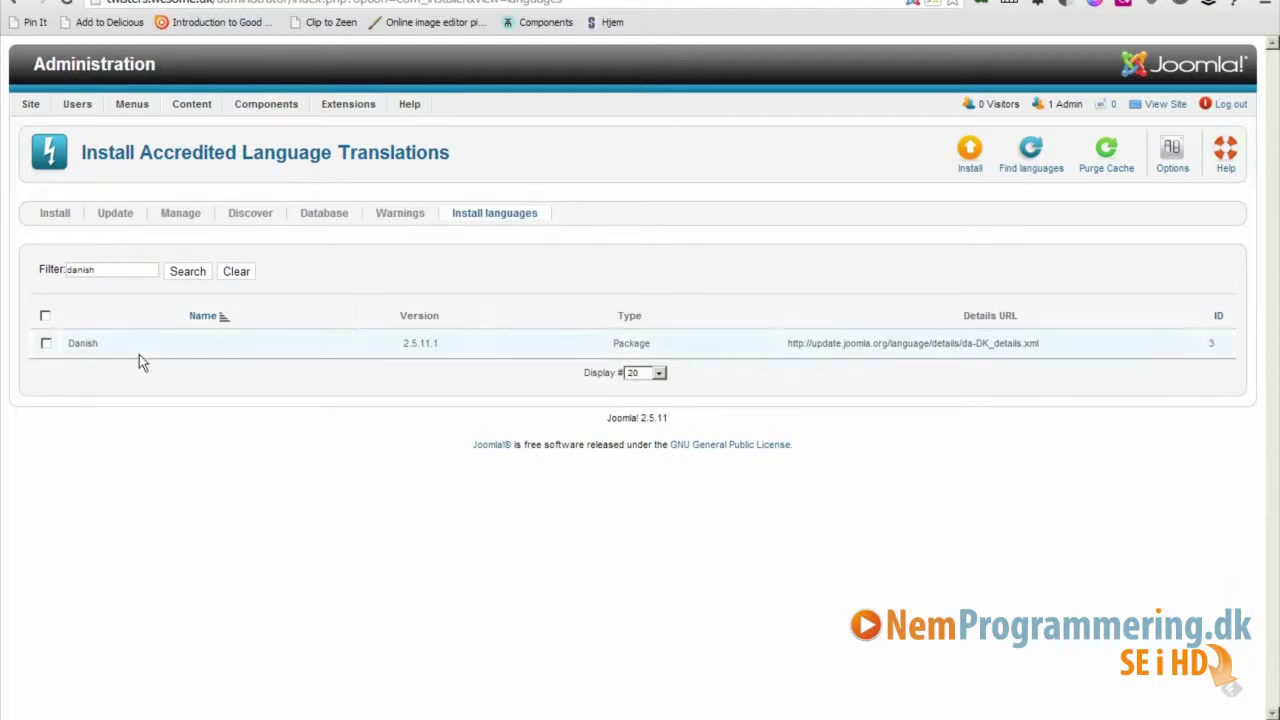
click(46, 345)
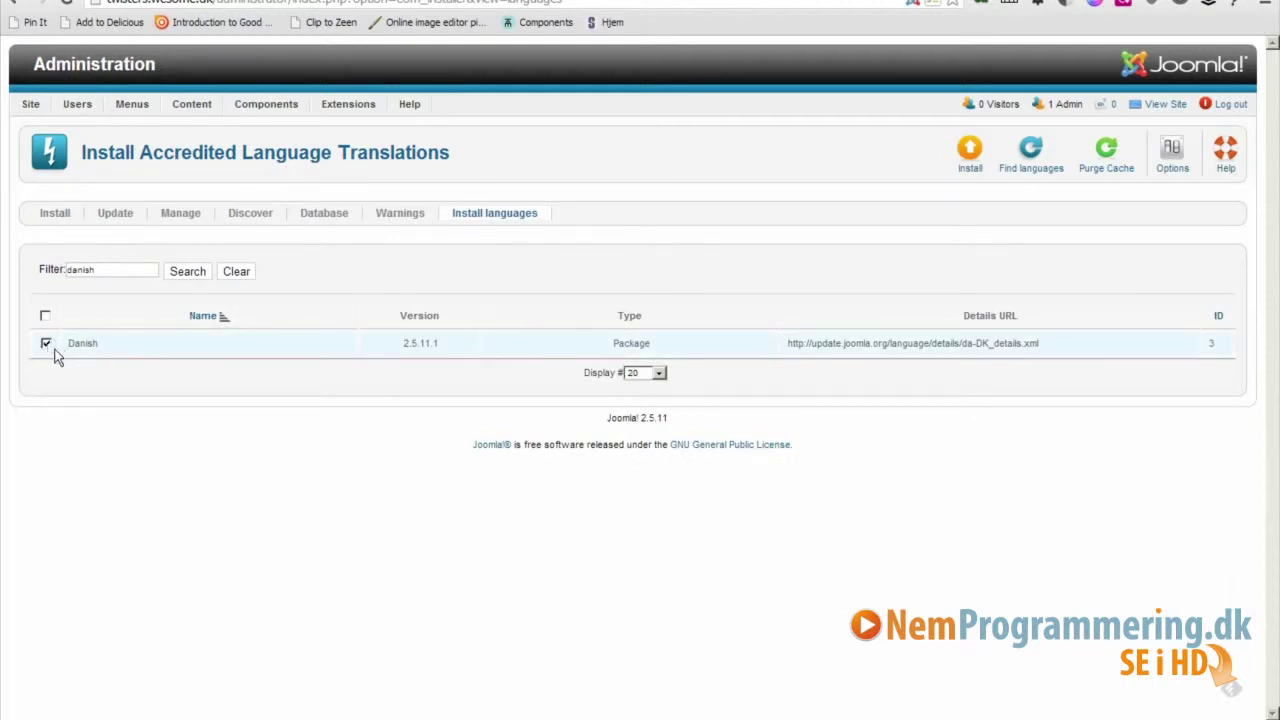
click(969, 165)
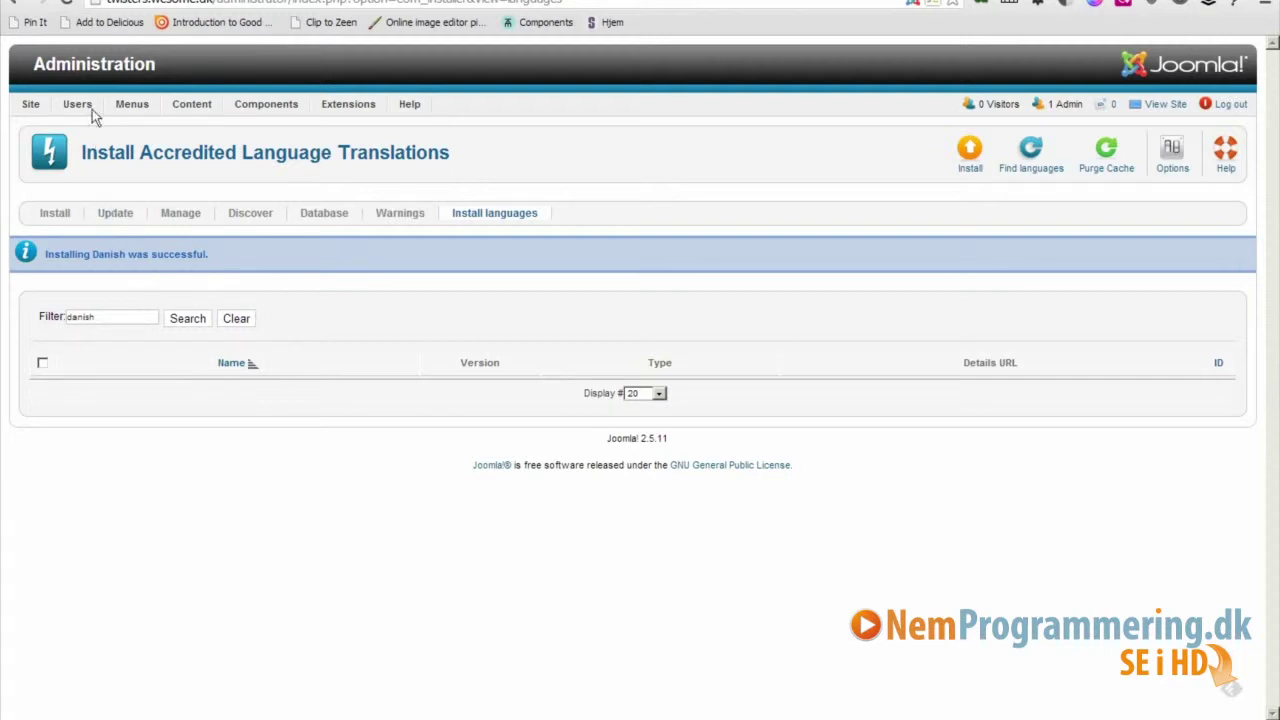
In Language Manager, set Danish as the default language for both Site and Administrator.
click(97, 68)
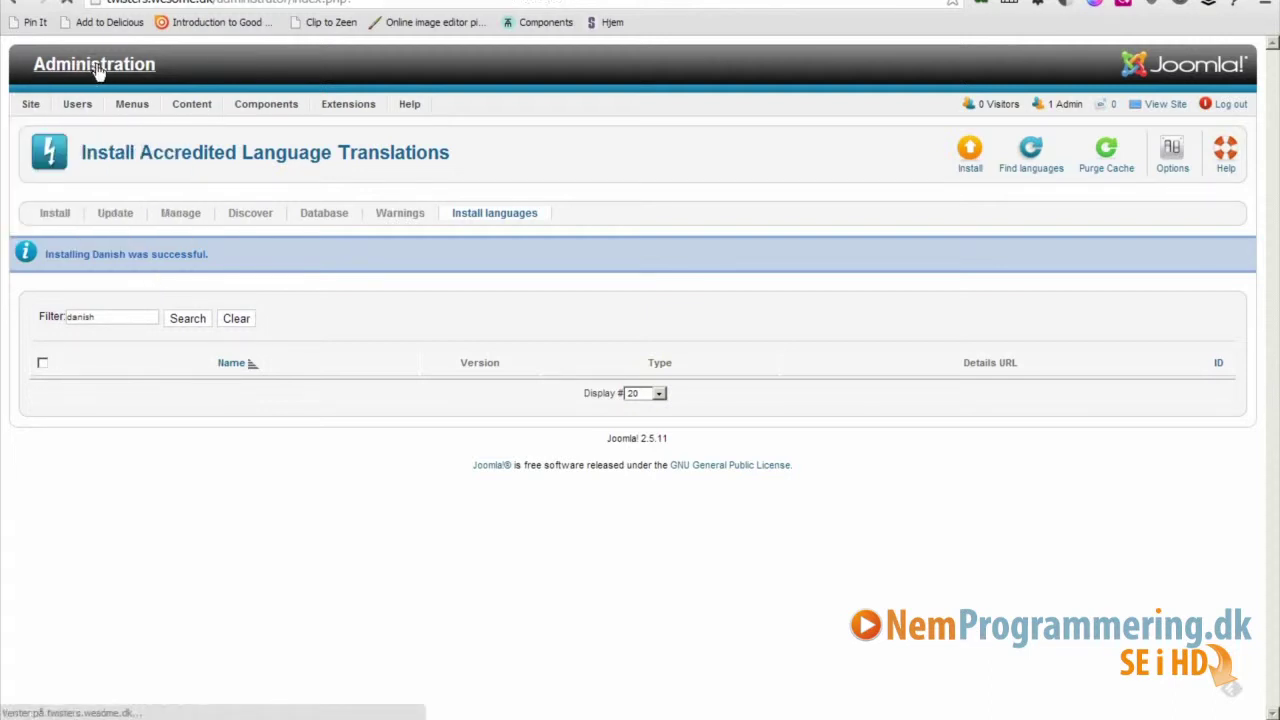
click(400, 302)
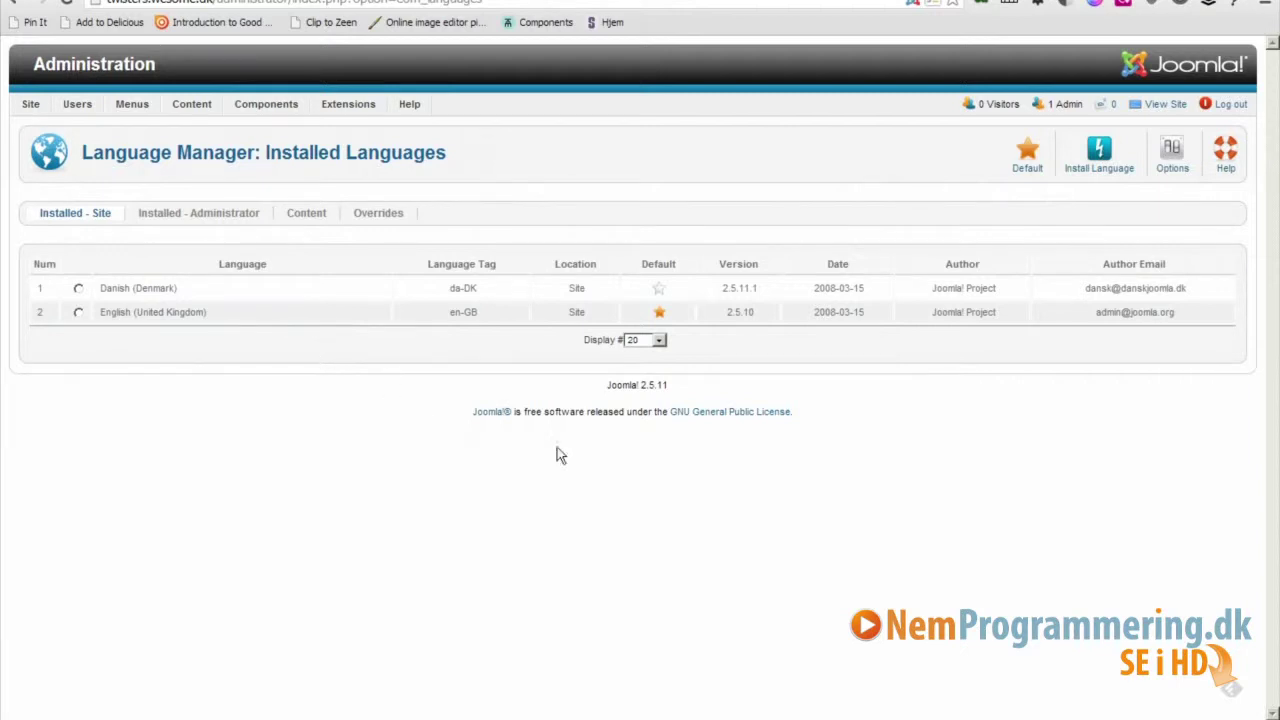
click(663, 291)
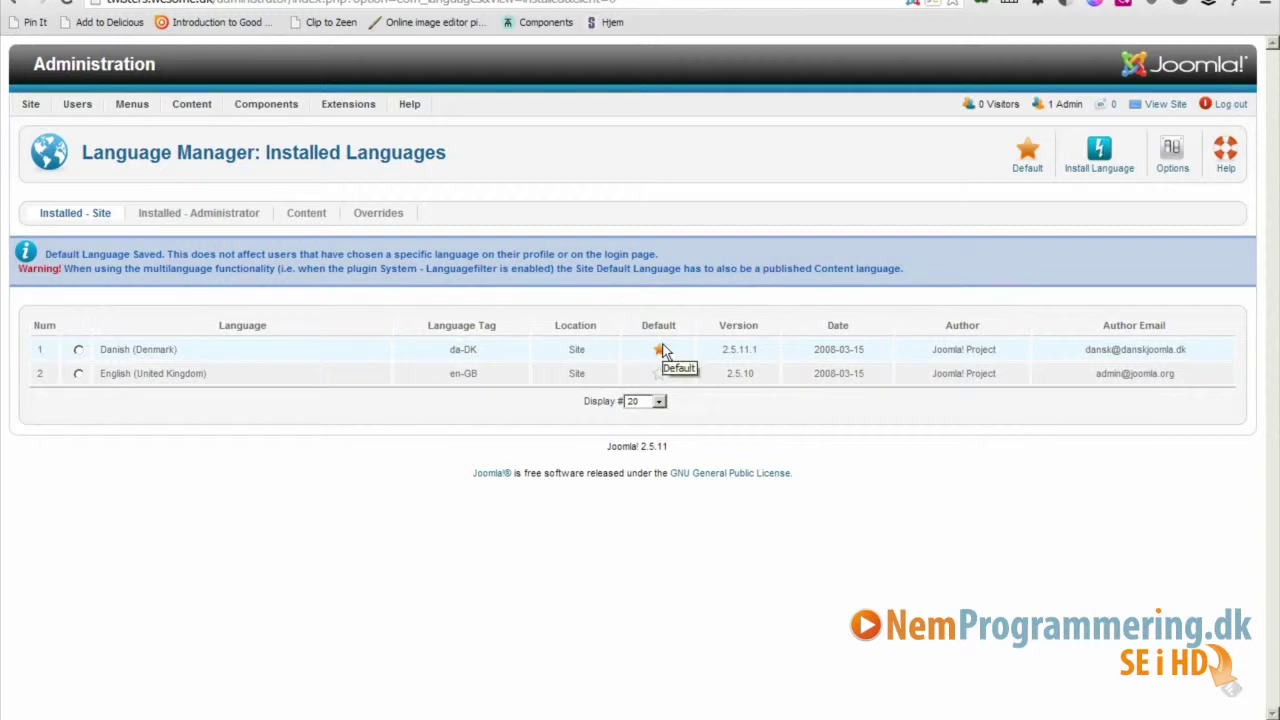
click(200, 216)
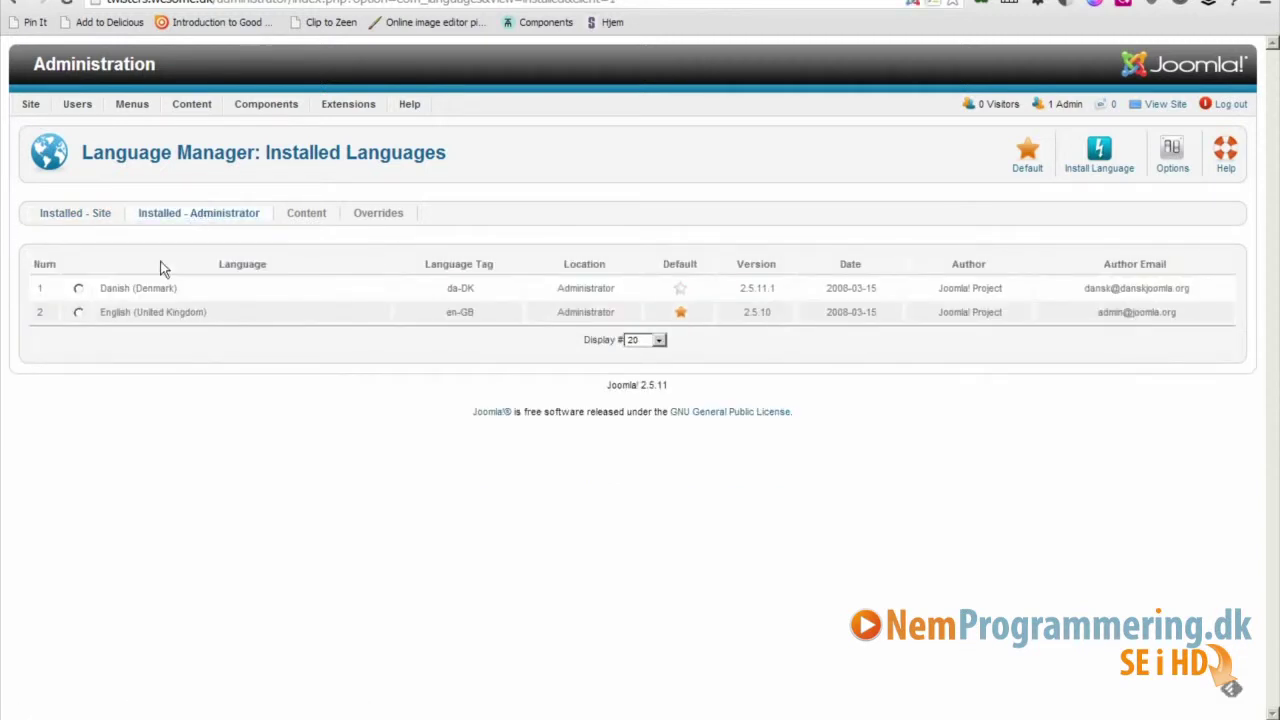
click(681, 291)
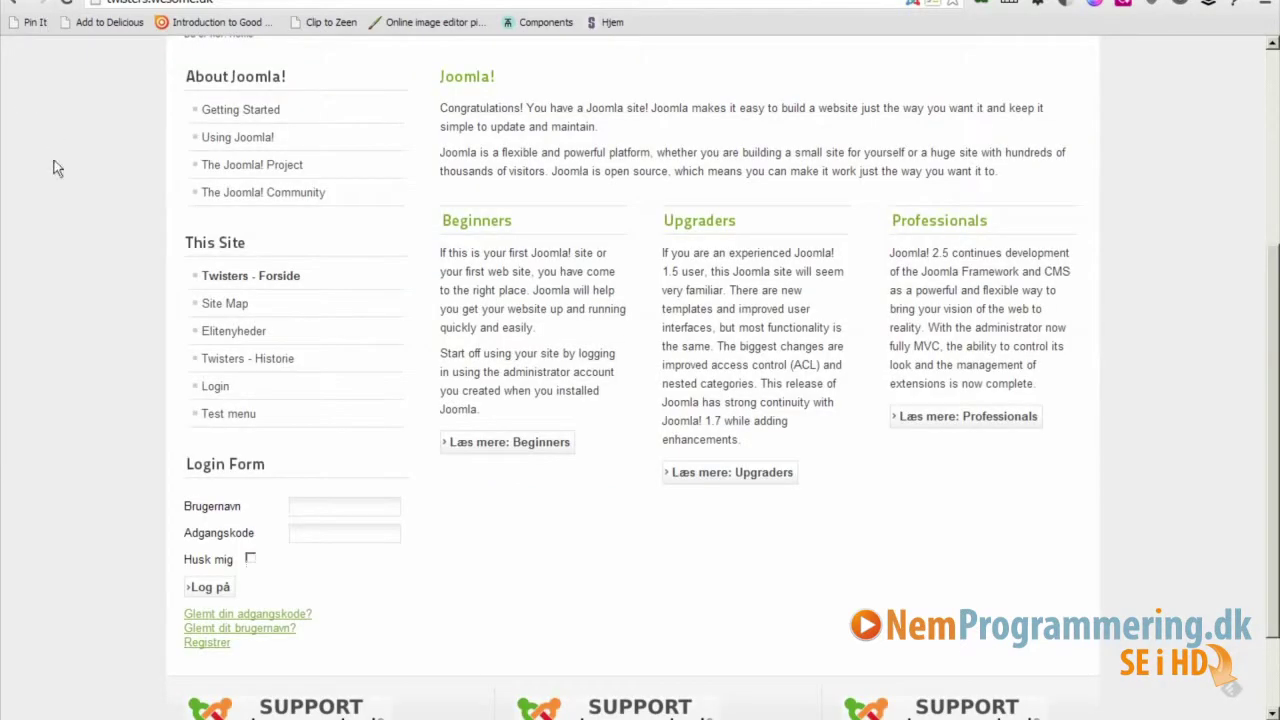
Look over the Danish frontend in its browser tab and scroll through the page.
drag(37, 18, 36, 40)
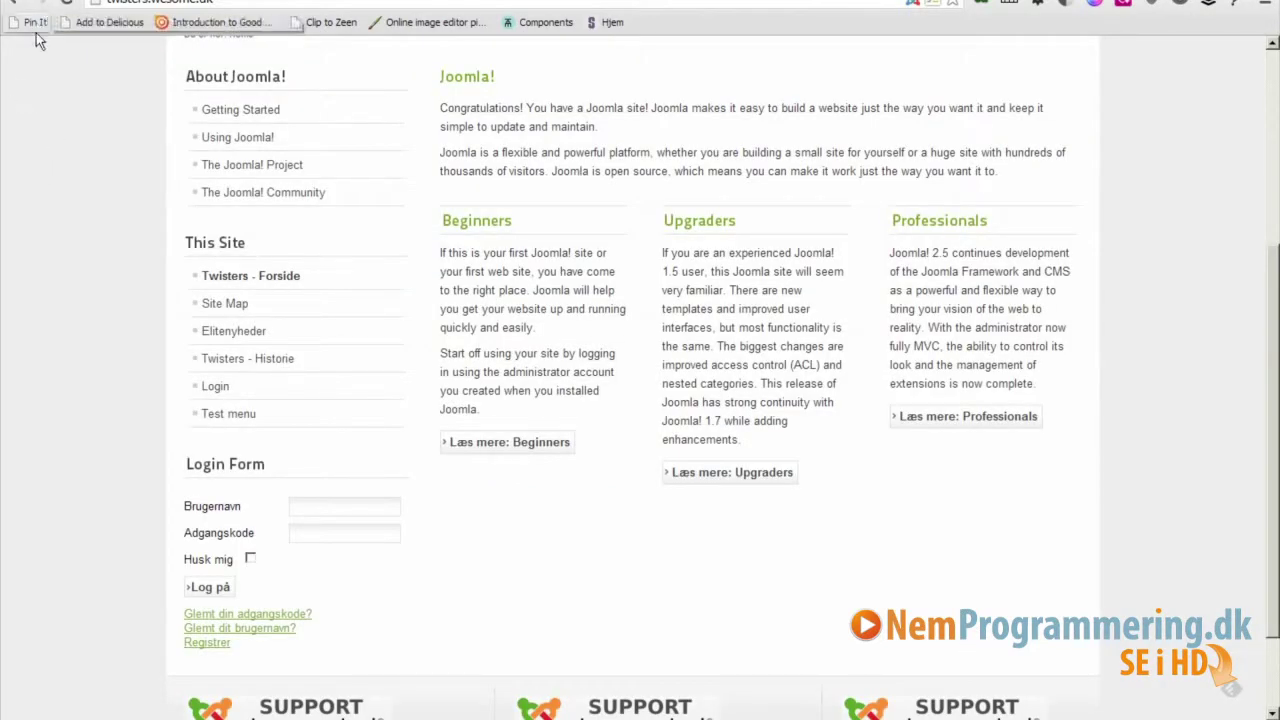
key(alt+Left)
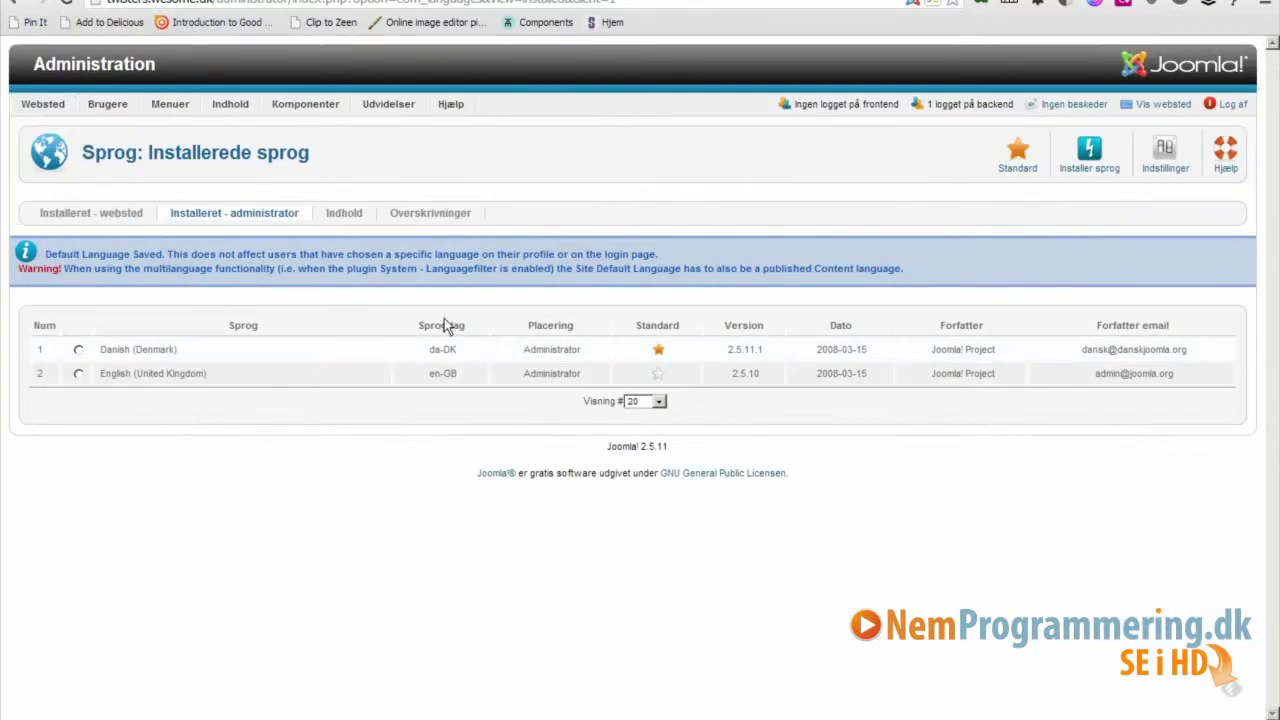
key(alt+Right)
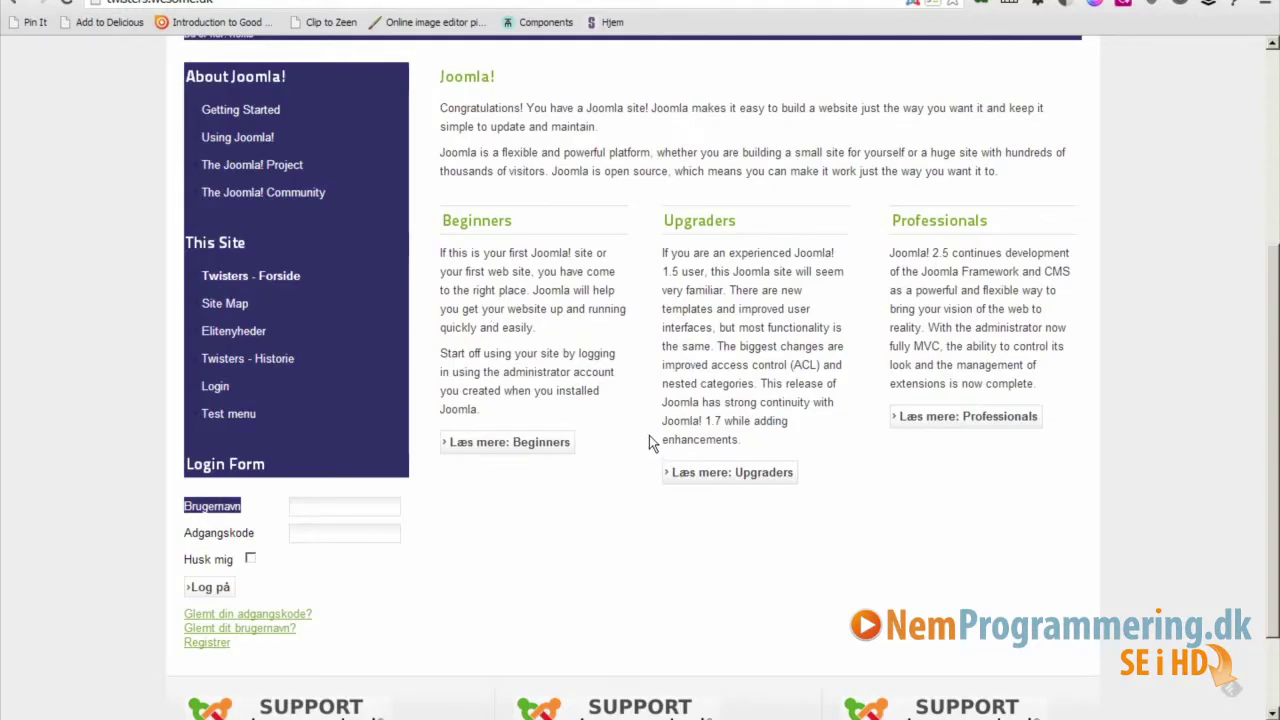
scroll(1266, 404, up, 3)
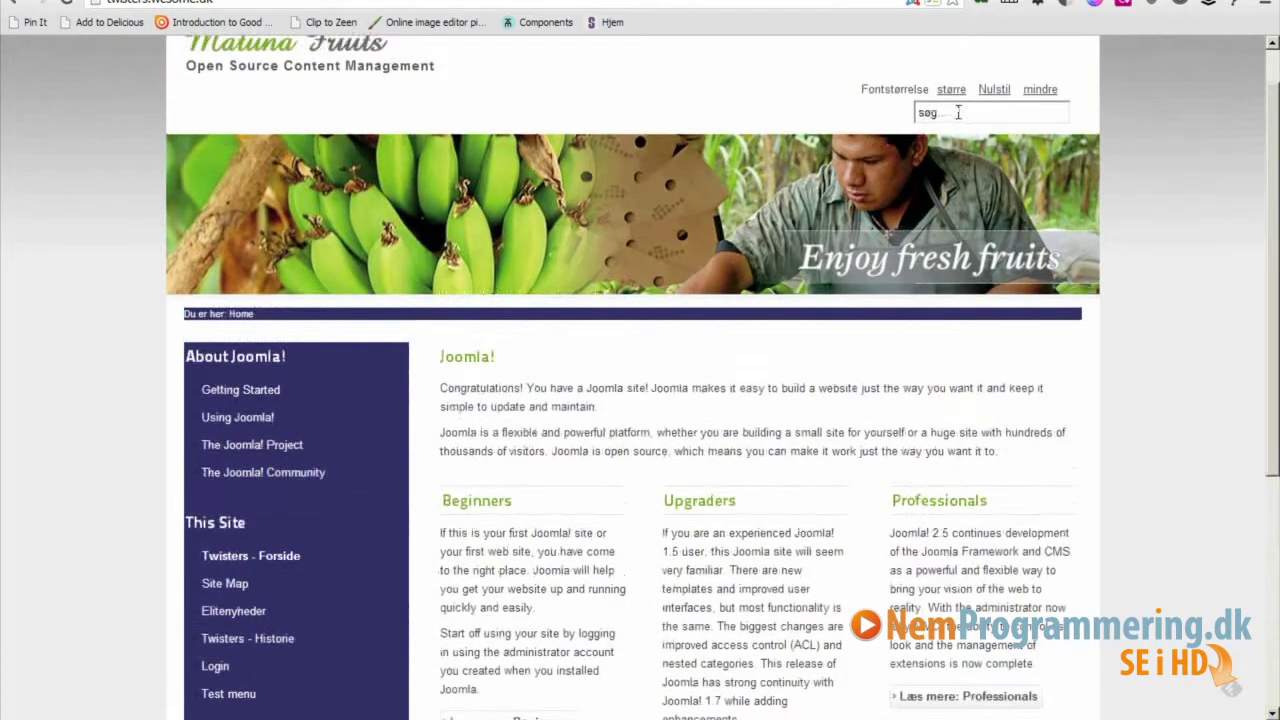
scroll(1237, 285, down, 2)
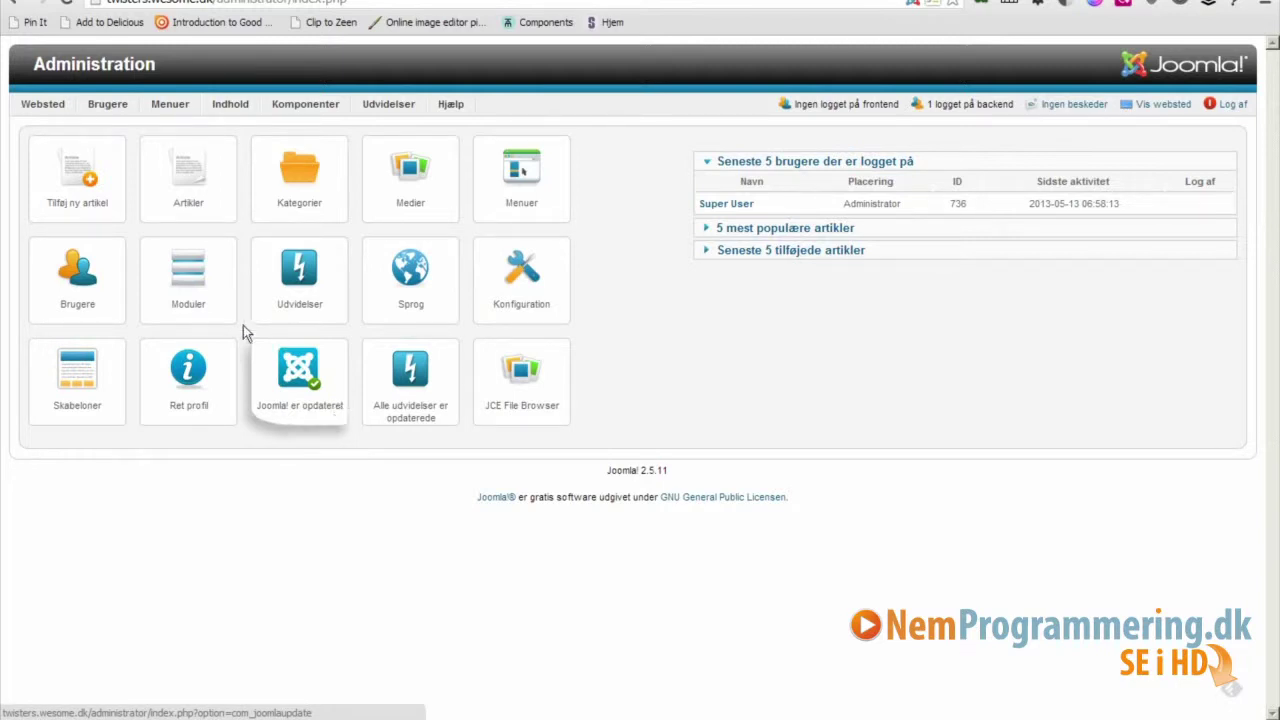
Open the administrator profile with Ret profil and save it with Gem & luk.
click(192, 382)
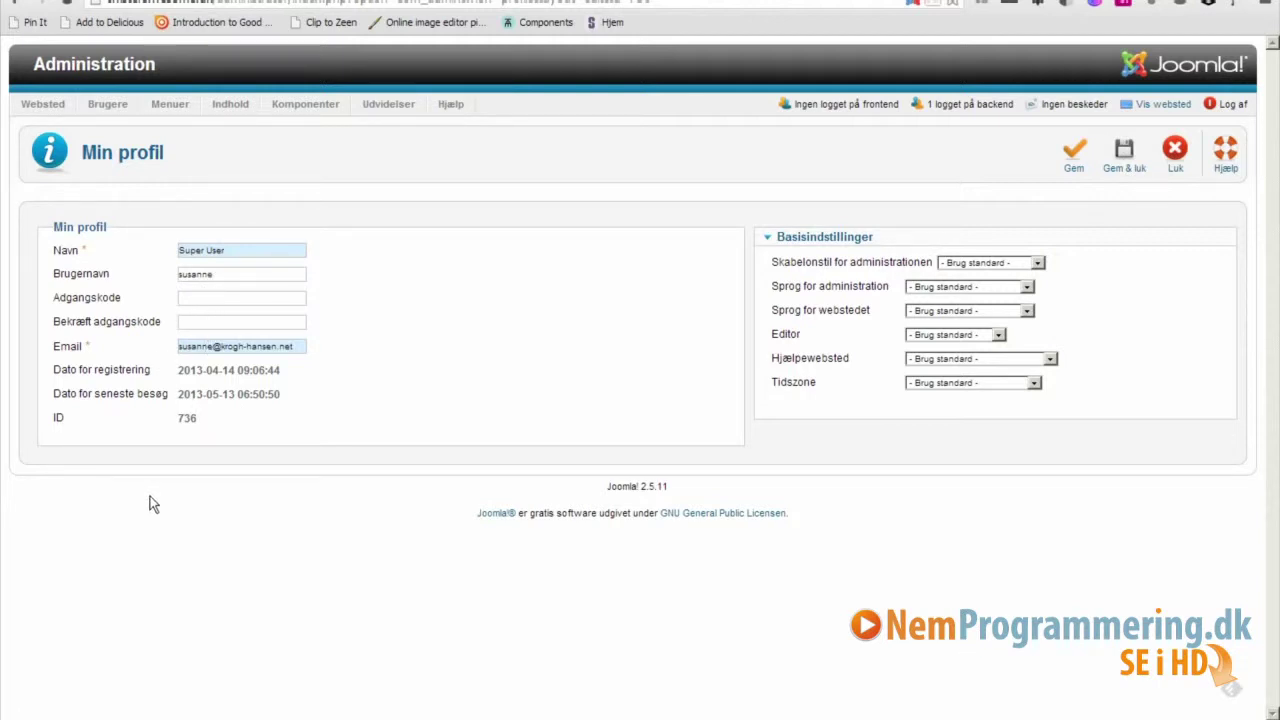
click(1125, 168)
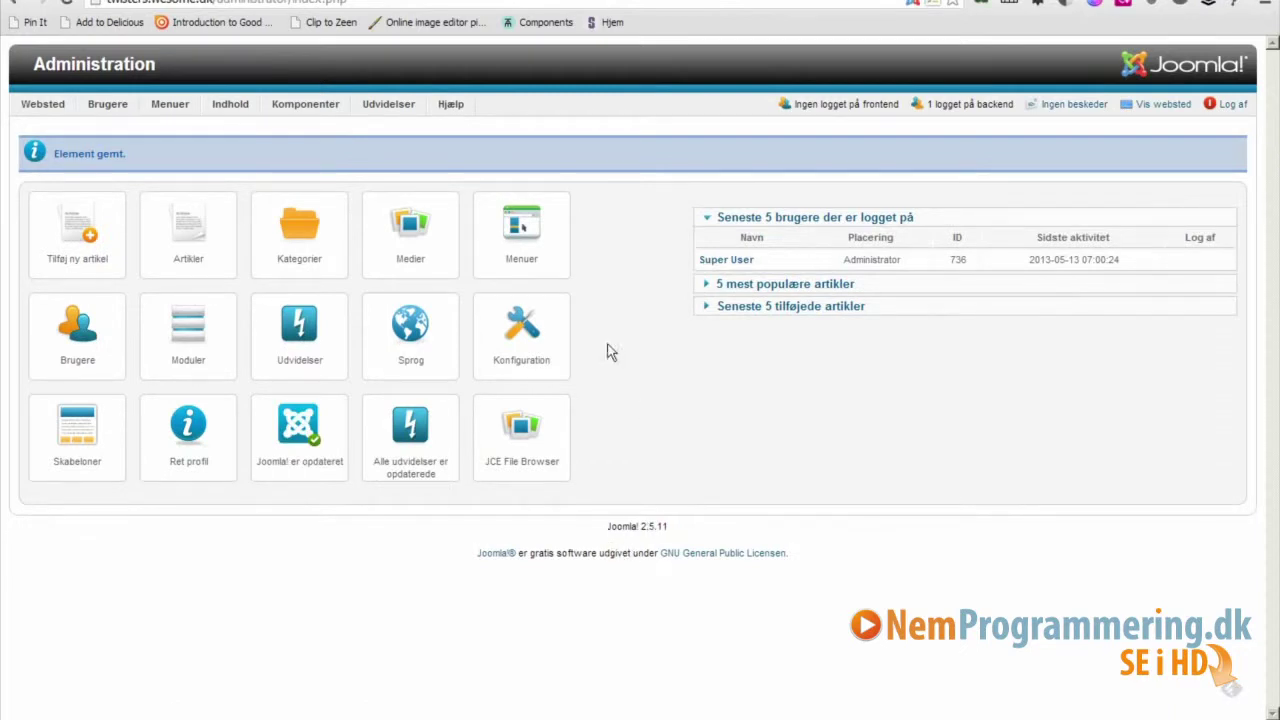
click(518, 344)
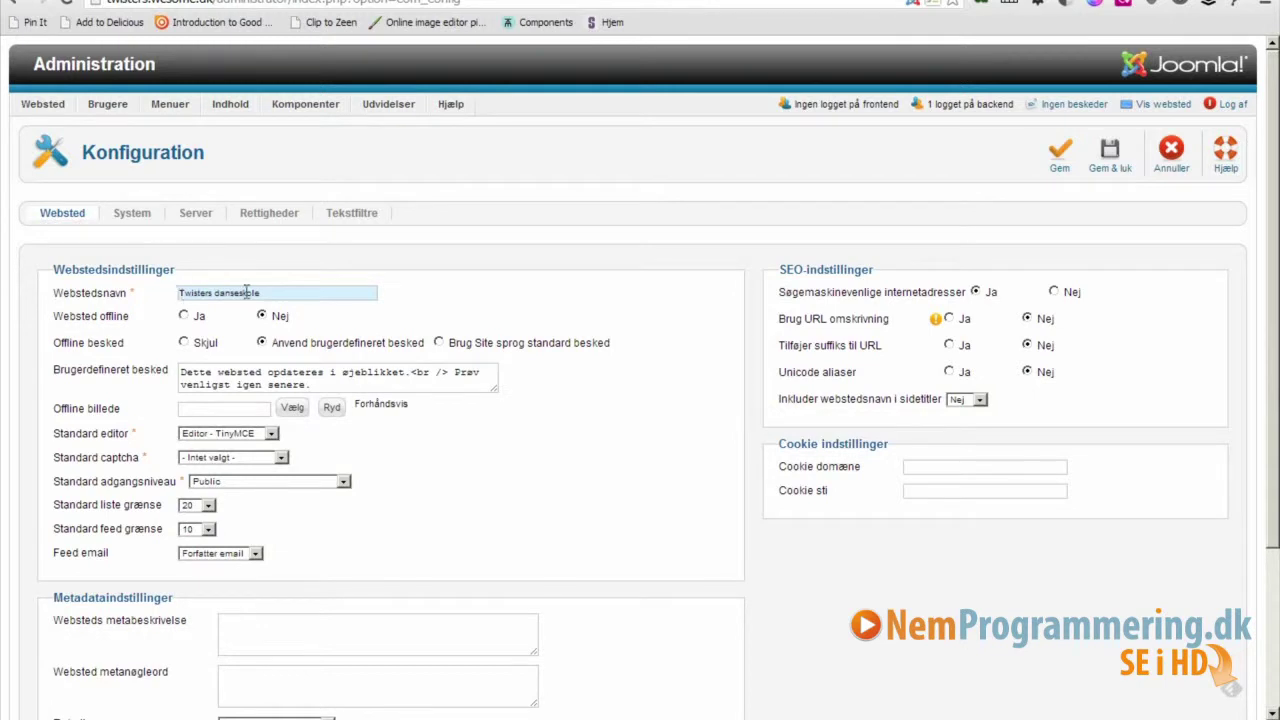
Rename the site to 'Twisters', set Websted offline to Ja with a custom message, and save.
drag(268, 292, 214, 283)
key(BackSpace)
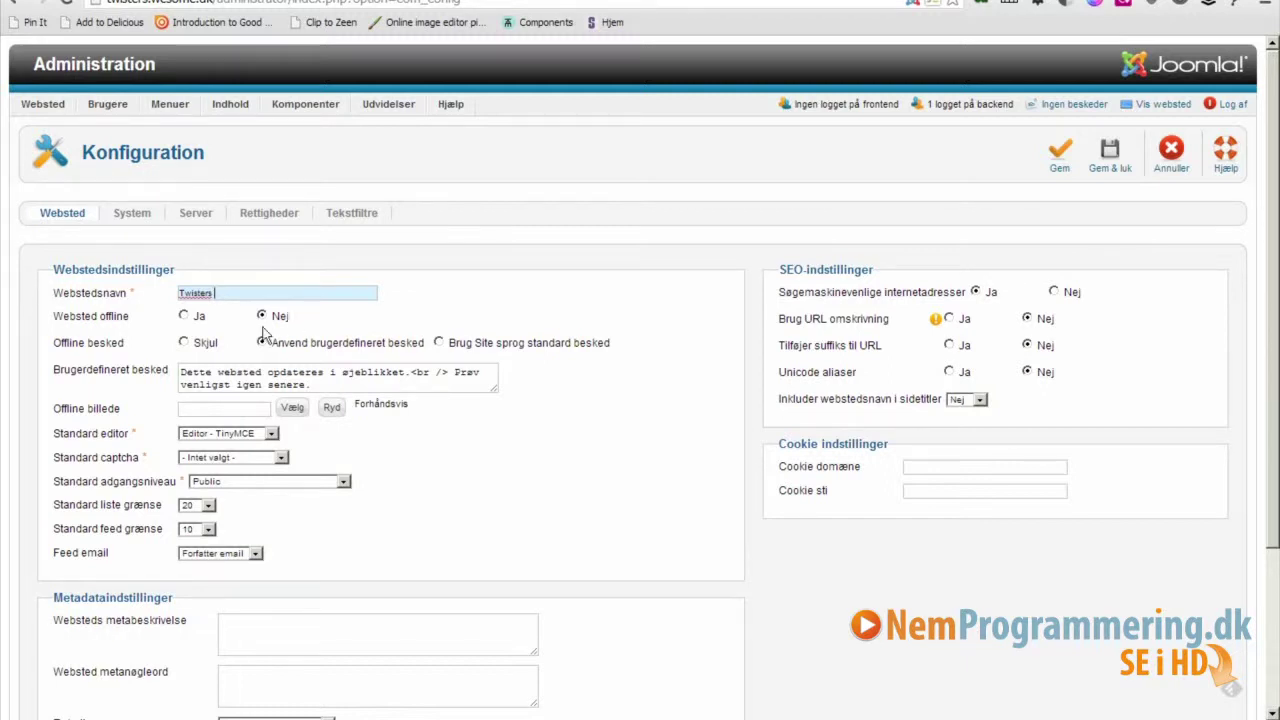
mouse_move(100, 322)
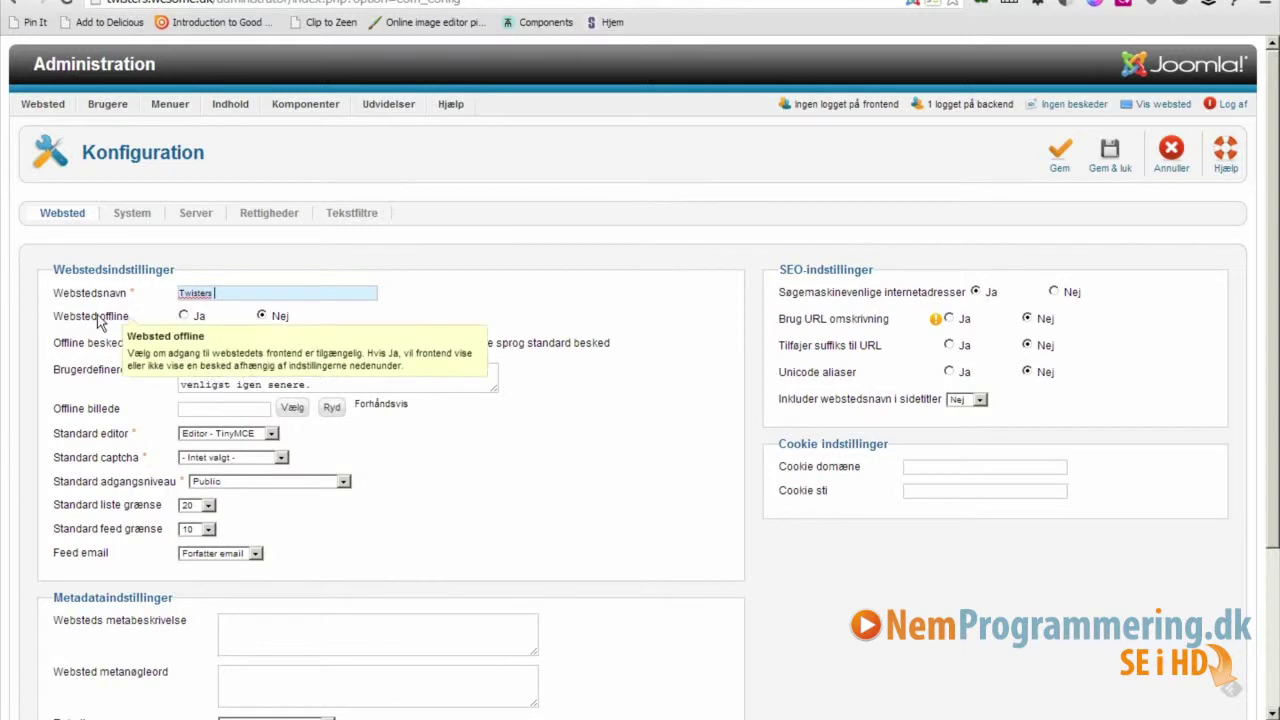
click(184, 316)
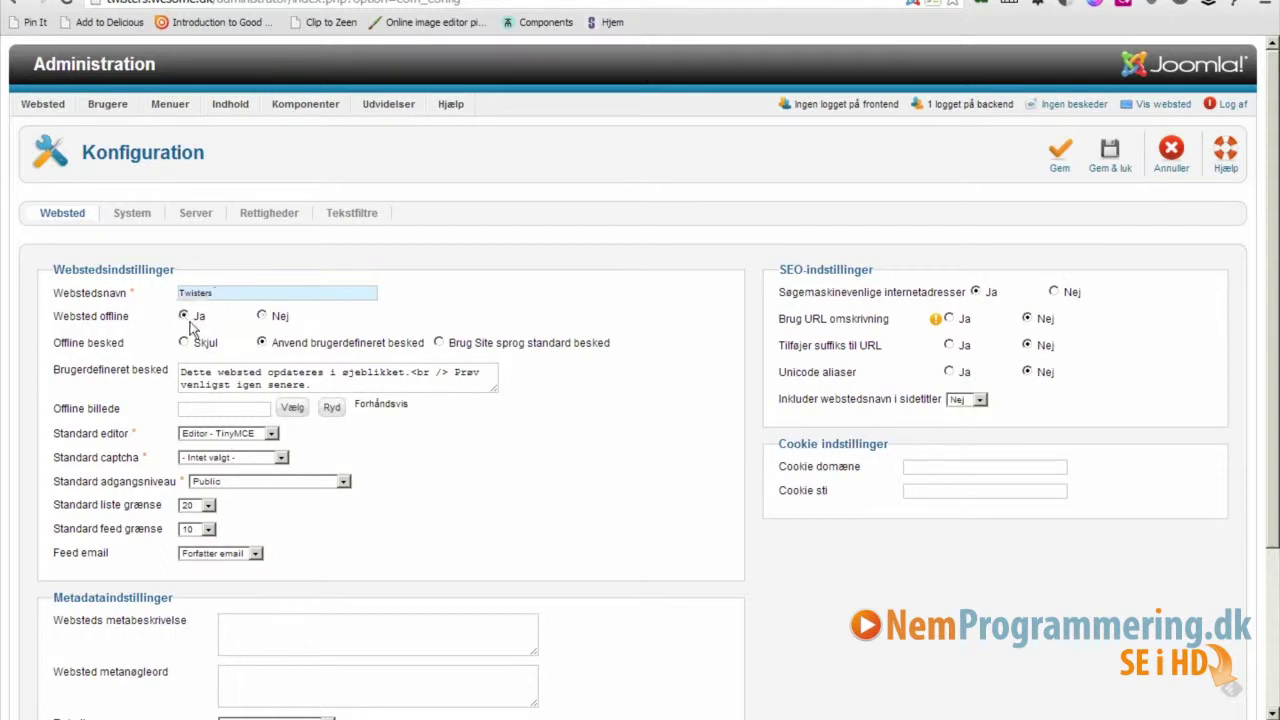
drag(180, 372, 355, 391)
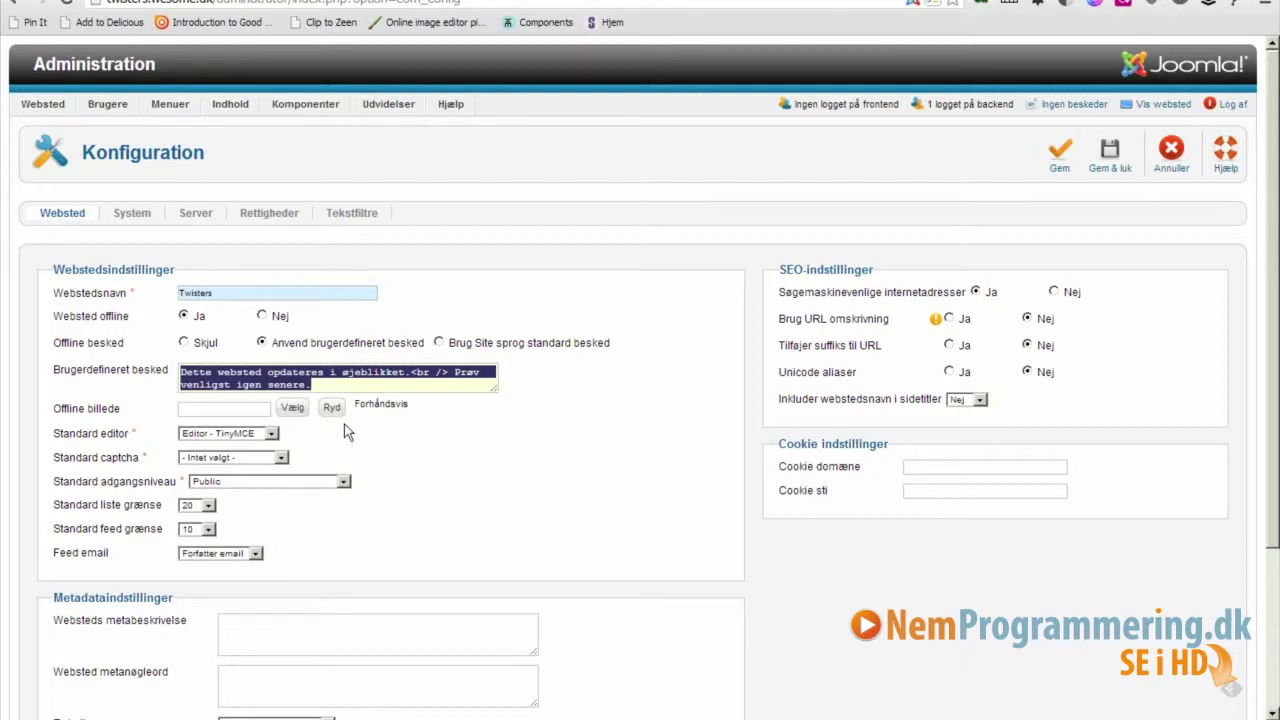
click(1066, 156)
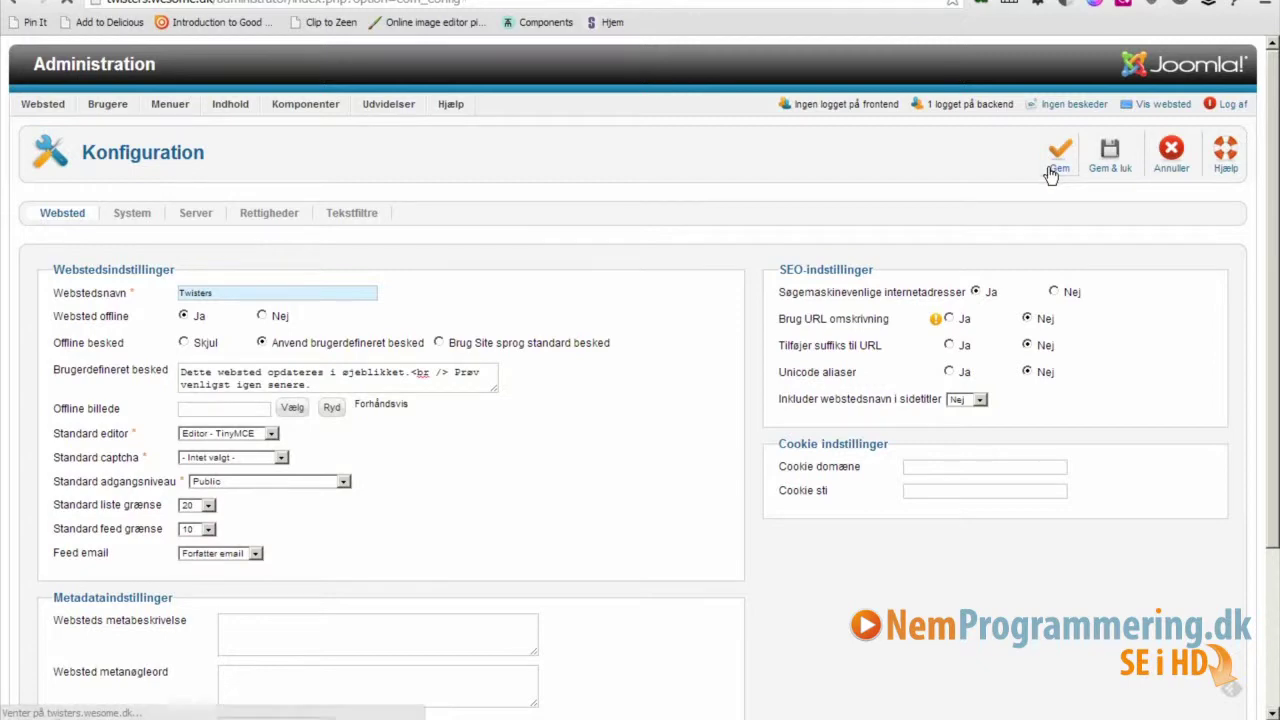
click(64, 2)
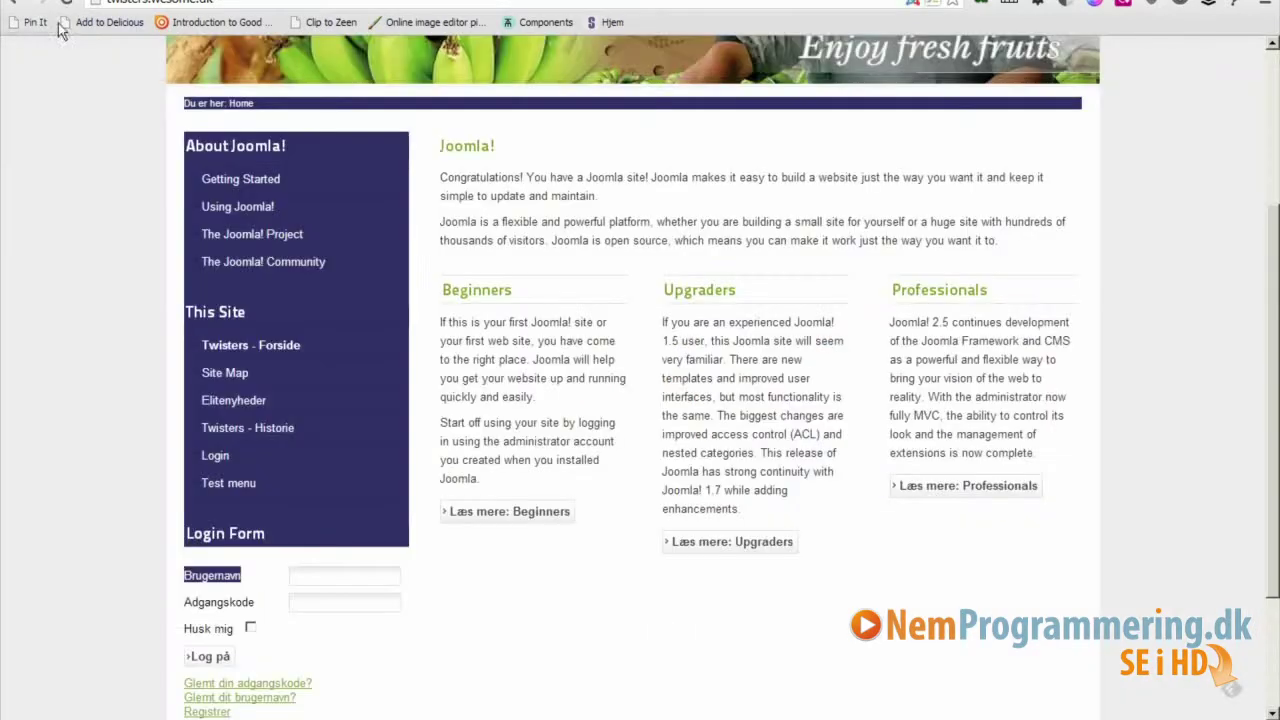
Check the offline frontend, then set Websted offline to Nej, save, and reload the frontend.
click(64, 2)
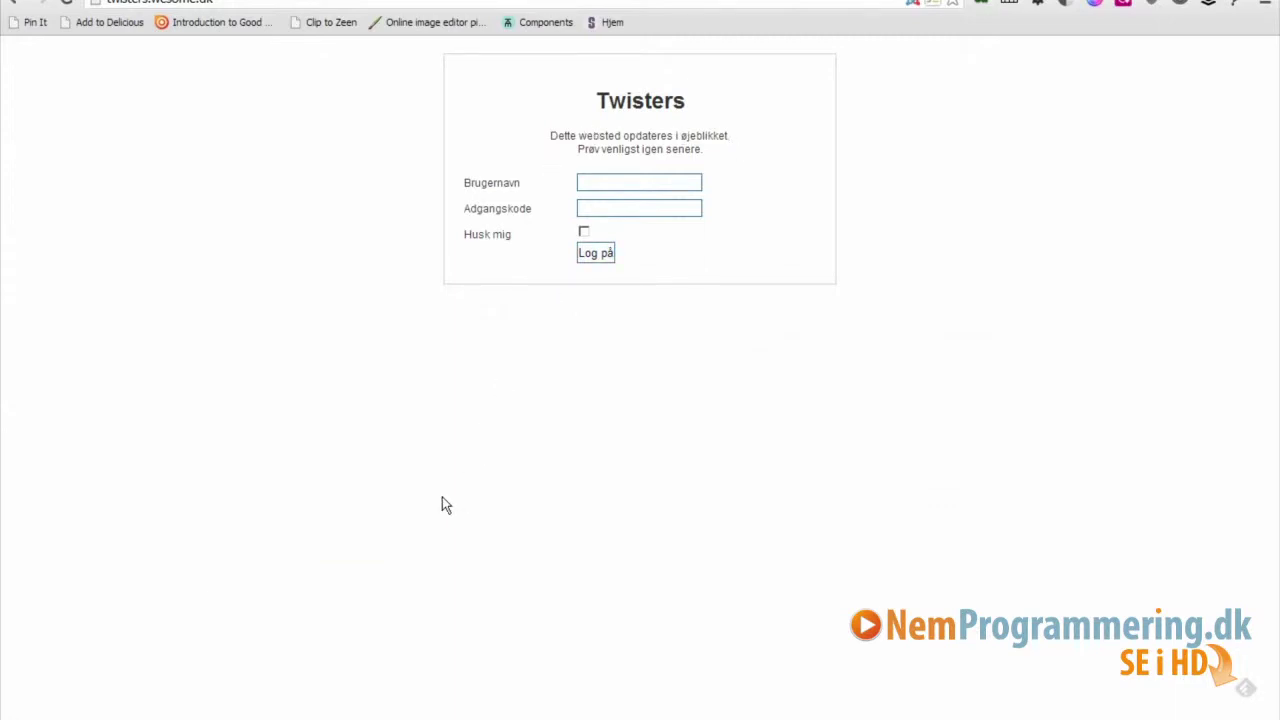
key(ctrl+Tab)
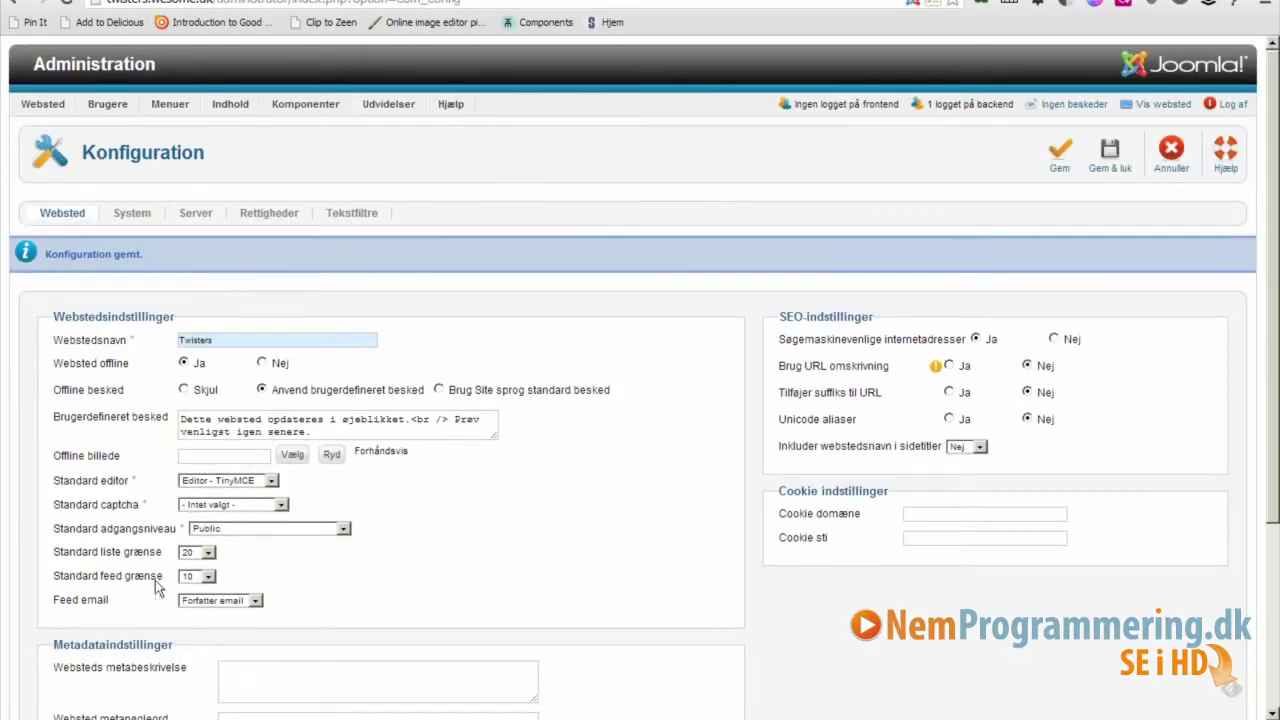
click(262, 364)
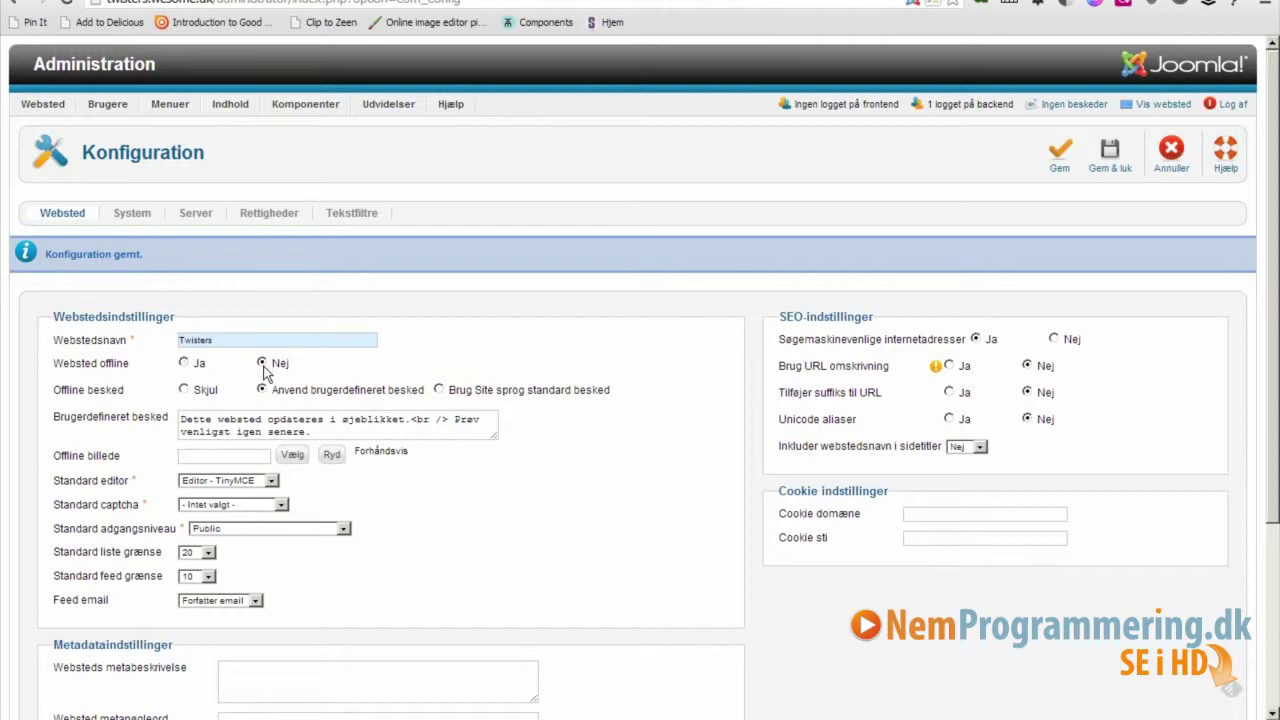
click(1062, 175)
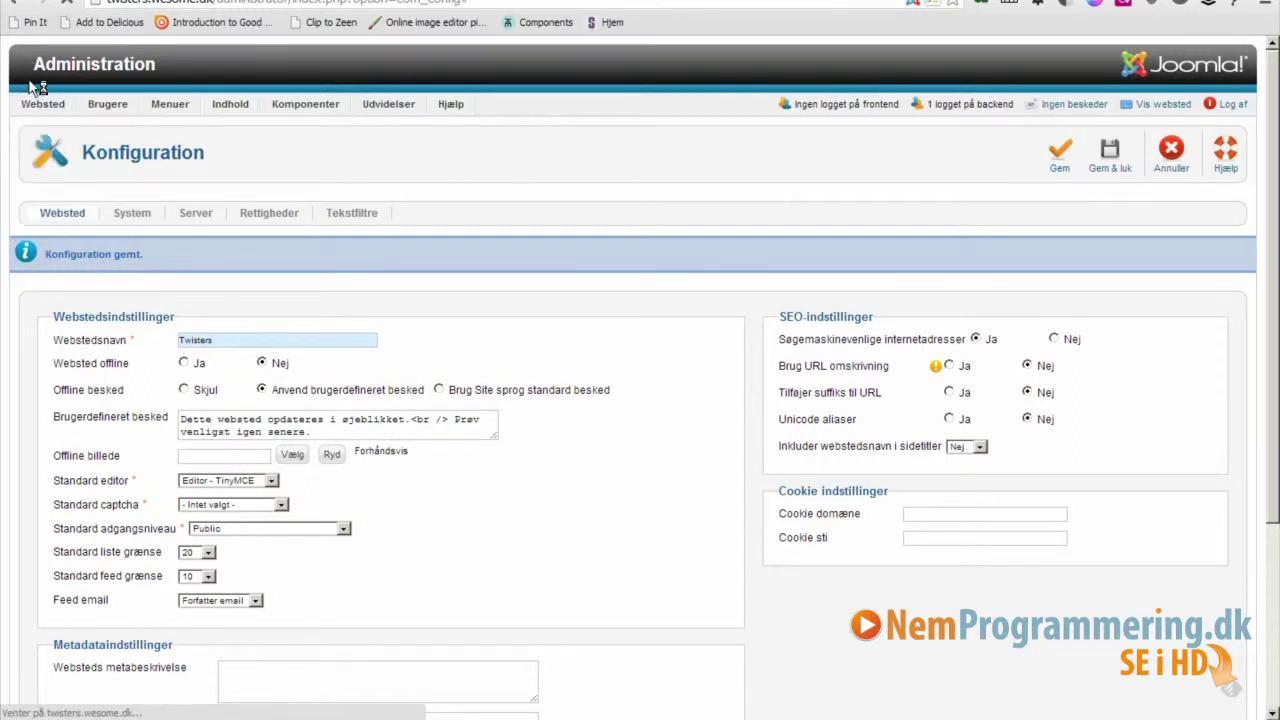
click(58, 3)
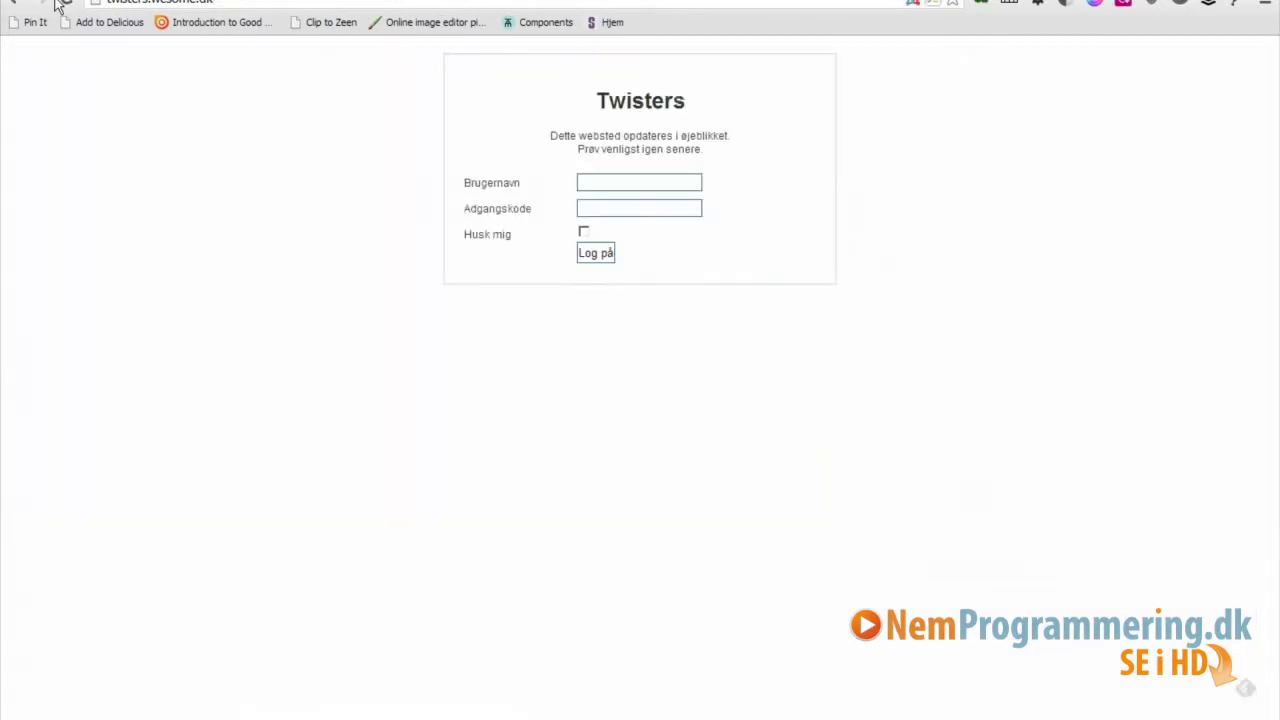
click(60, 3)
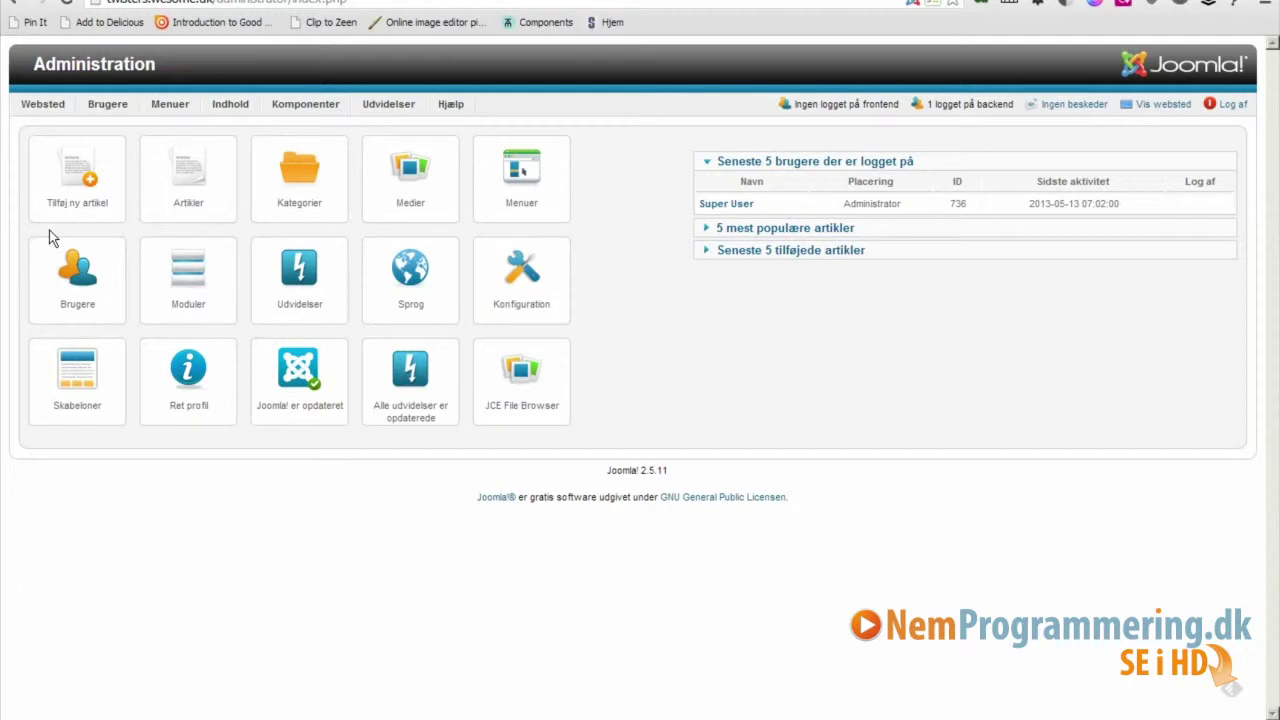
Open the Kategorier manager and start a new category with Ny.
click(308, 198)
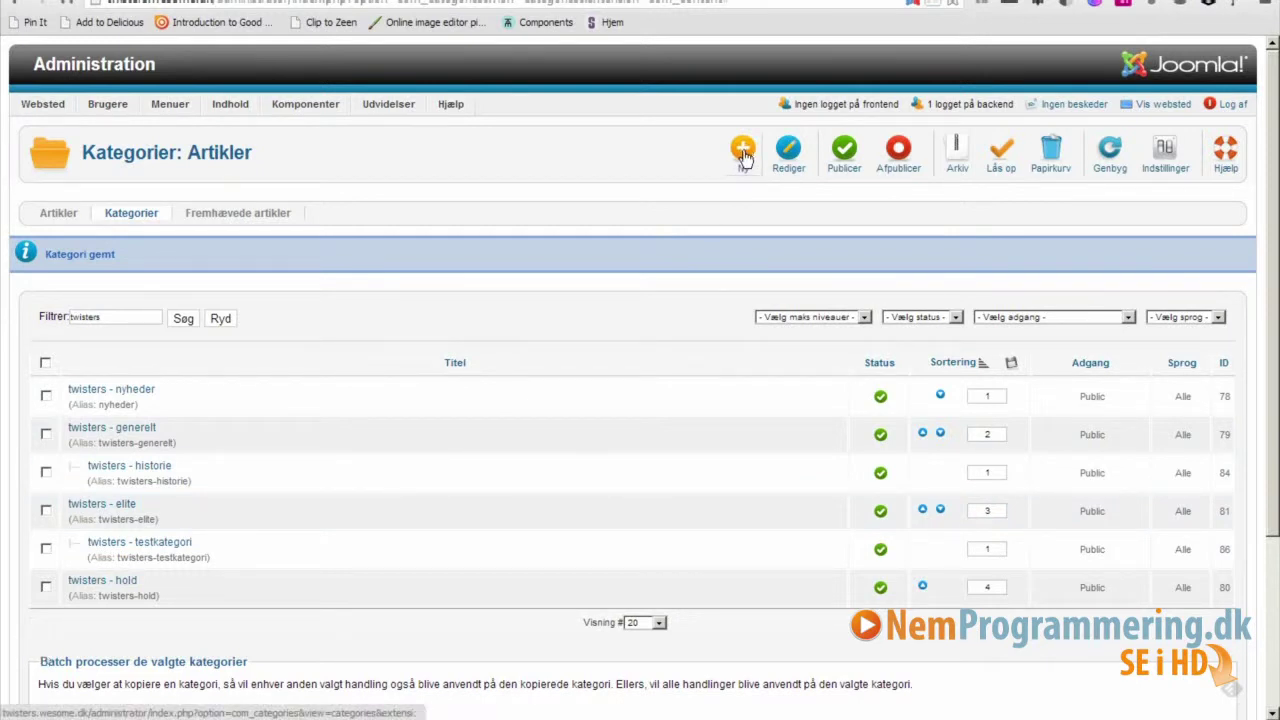
click(743, 155)
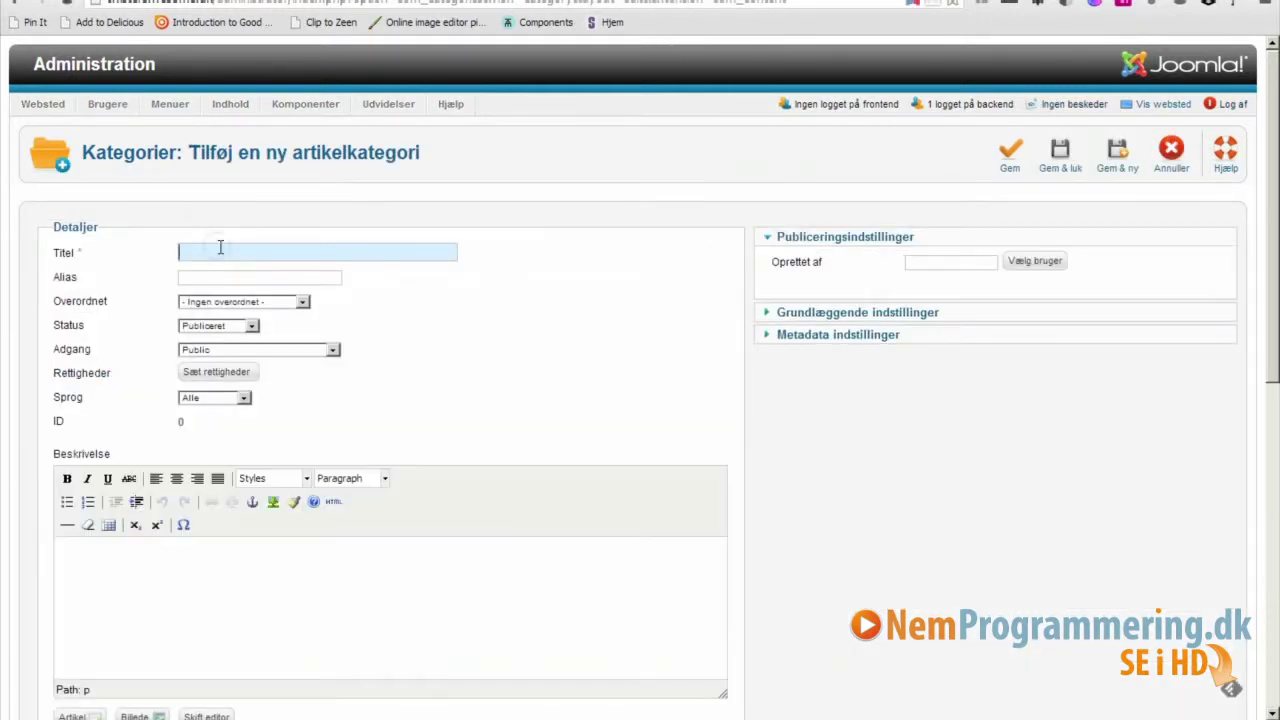
Create category 'twisters - testkategori1' under parent 'tester kategori' and save with Gem & luk.
text(twis)
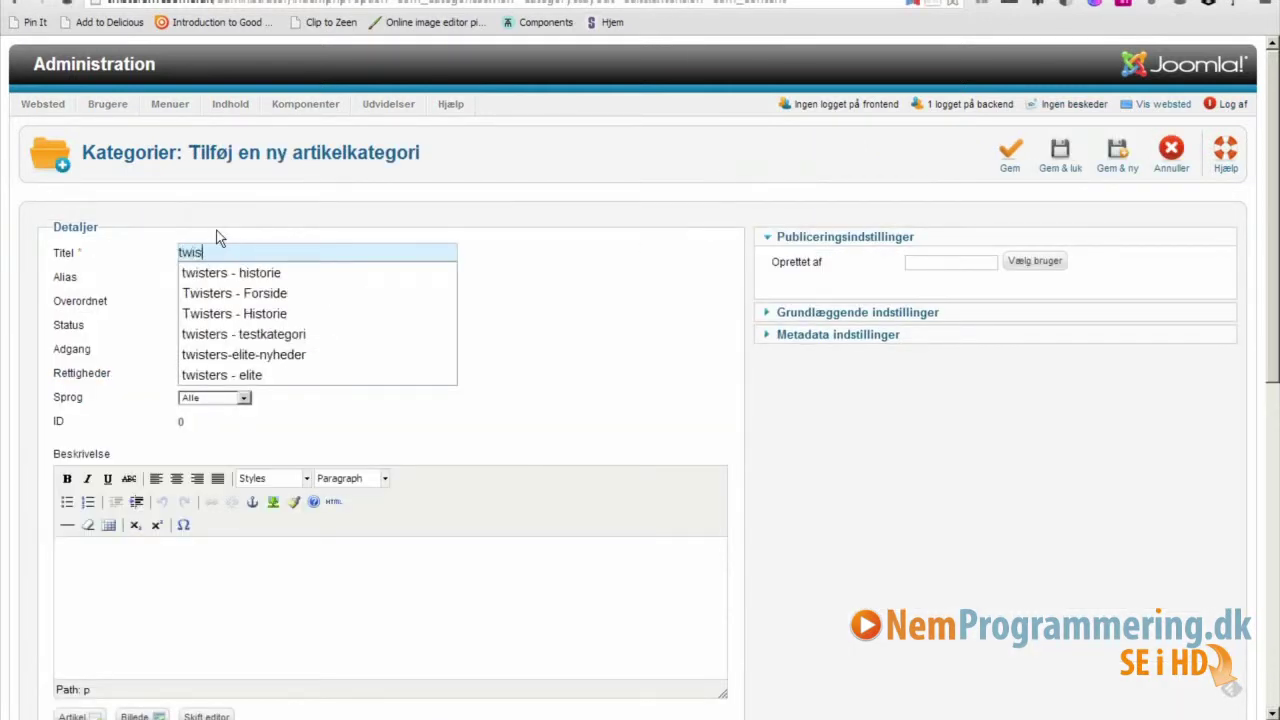
text(ters - )
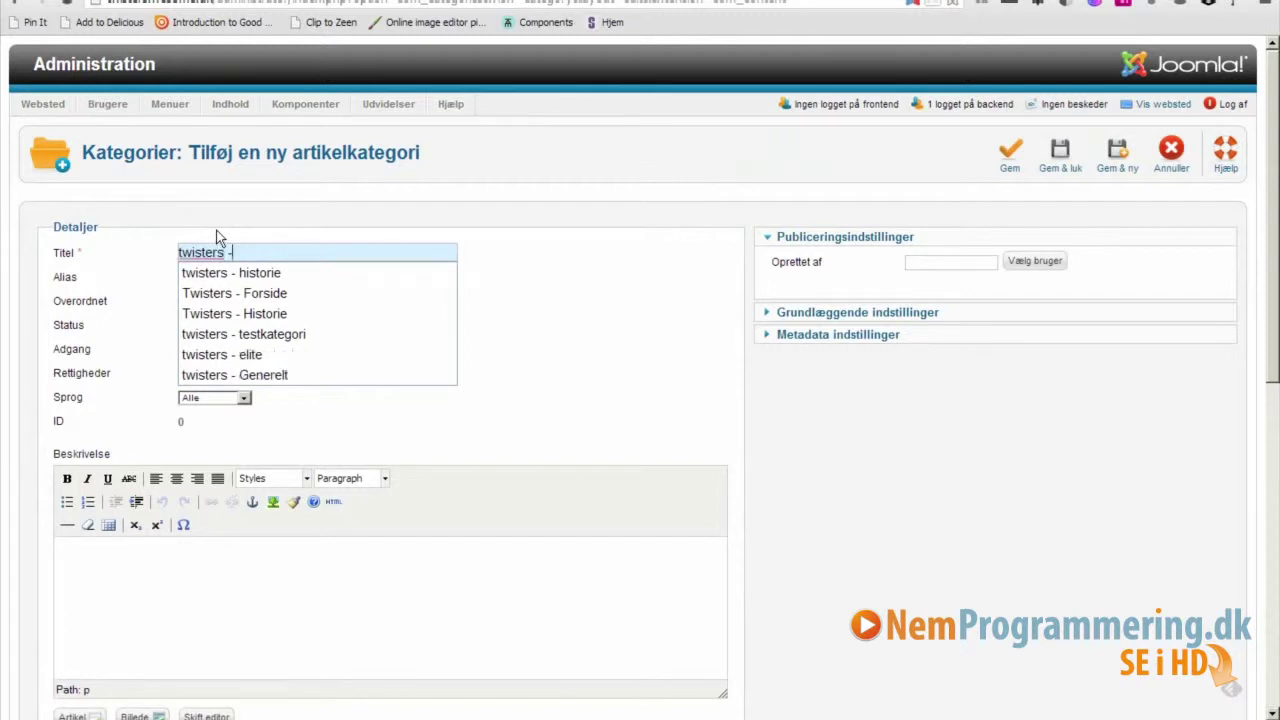
text(test)
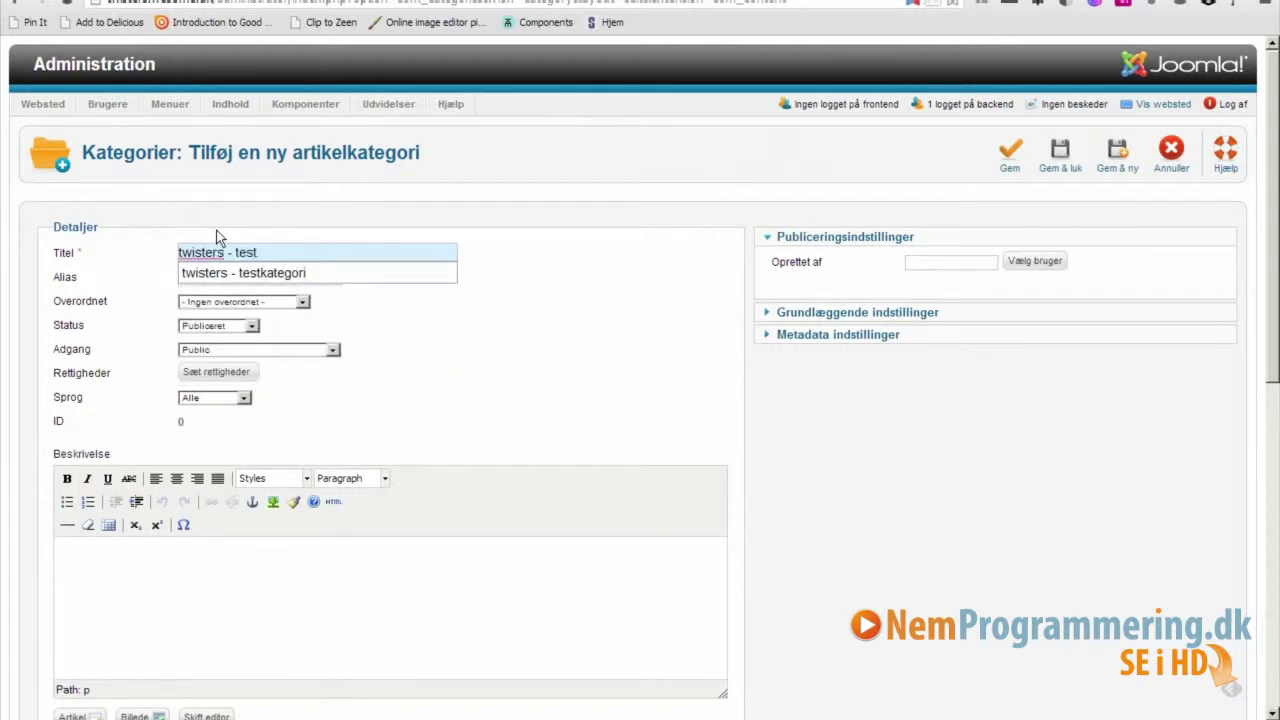
text(1)
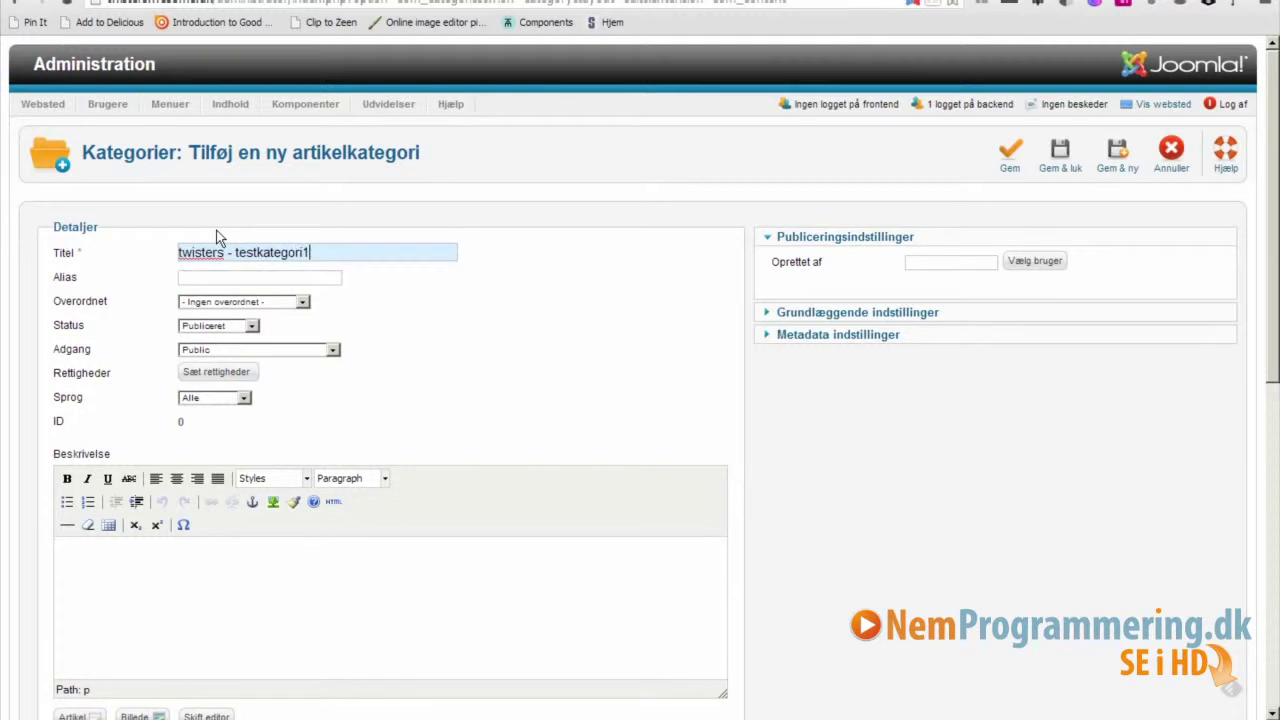
click(303, 309)
drag(304, 355, 297, 438)
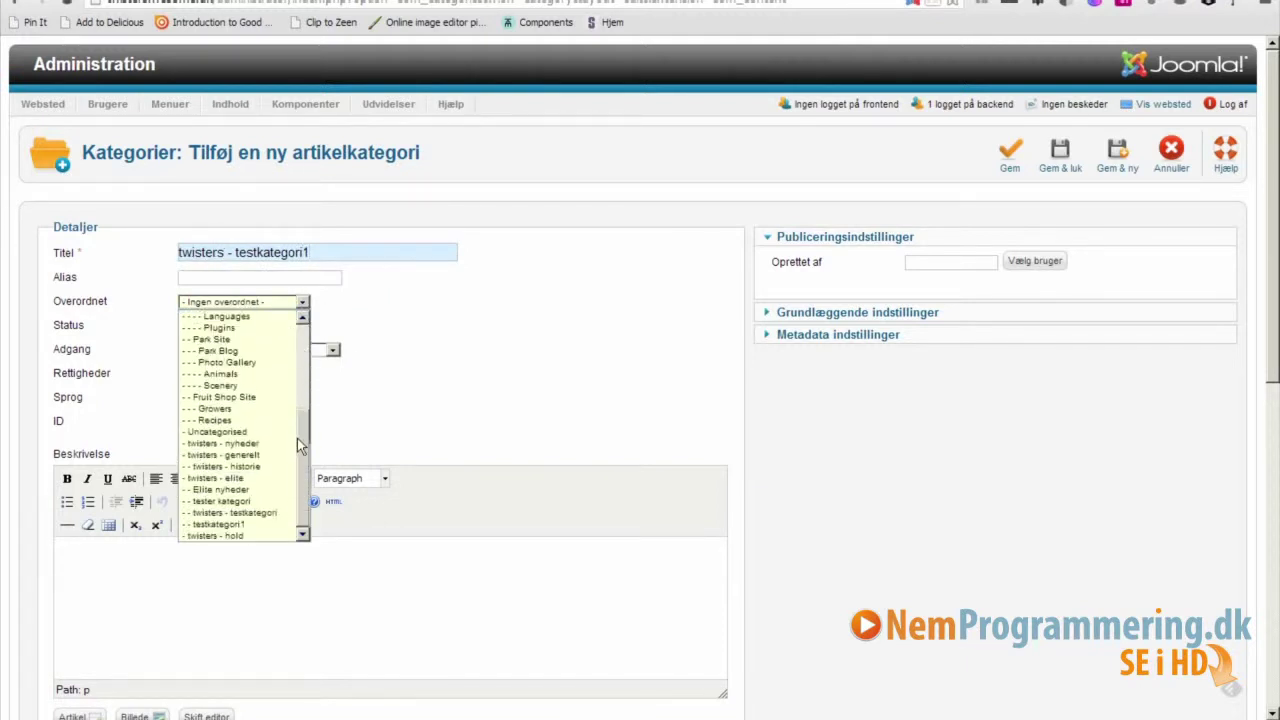
click(230, 502)
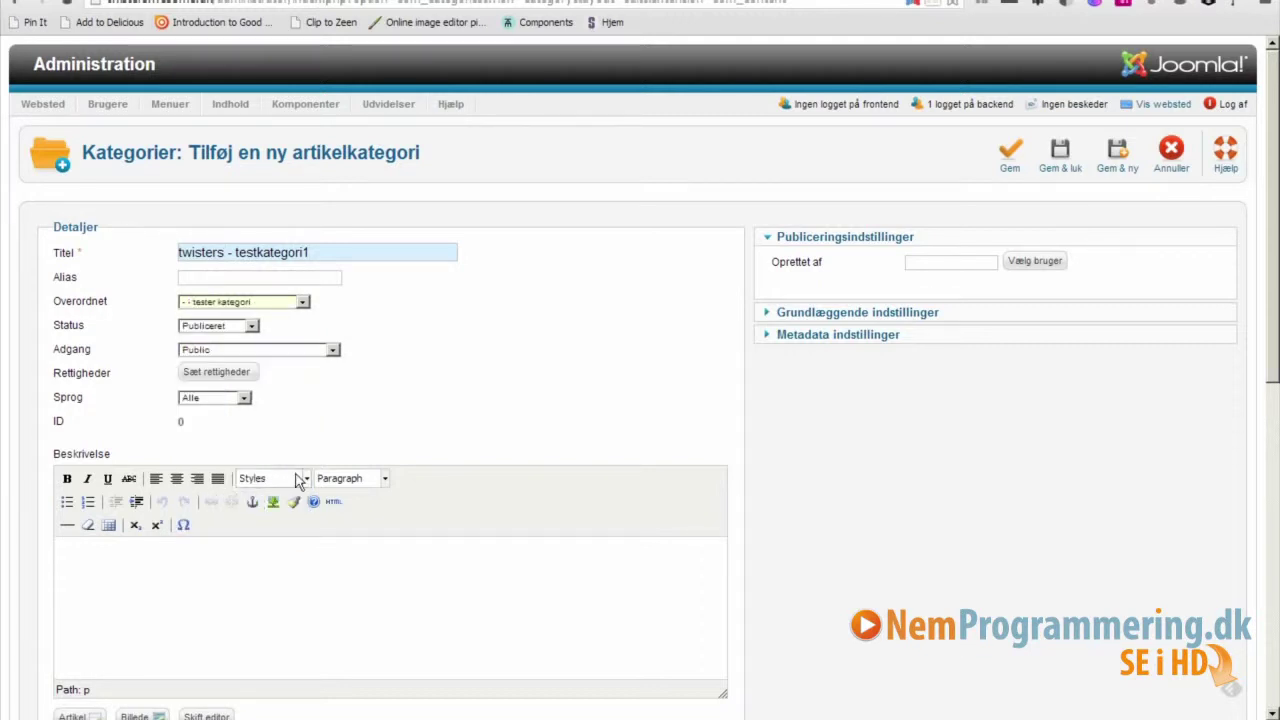
click(1061, 172)
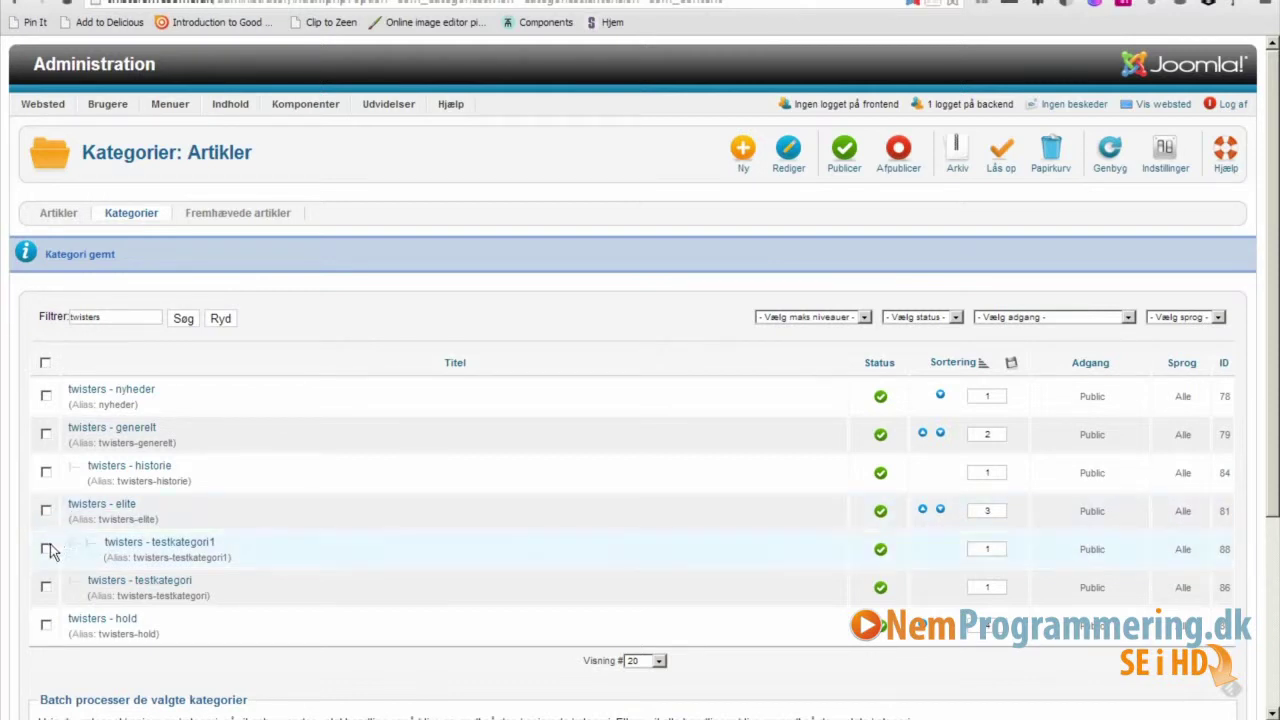
Unpublish the twisters - testkategori1 and twisters - testkategori categories, then republish testkategori1.
click(46, 548)
click(46, 587)
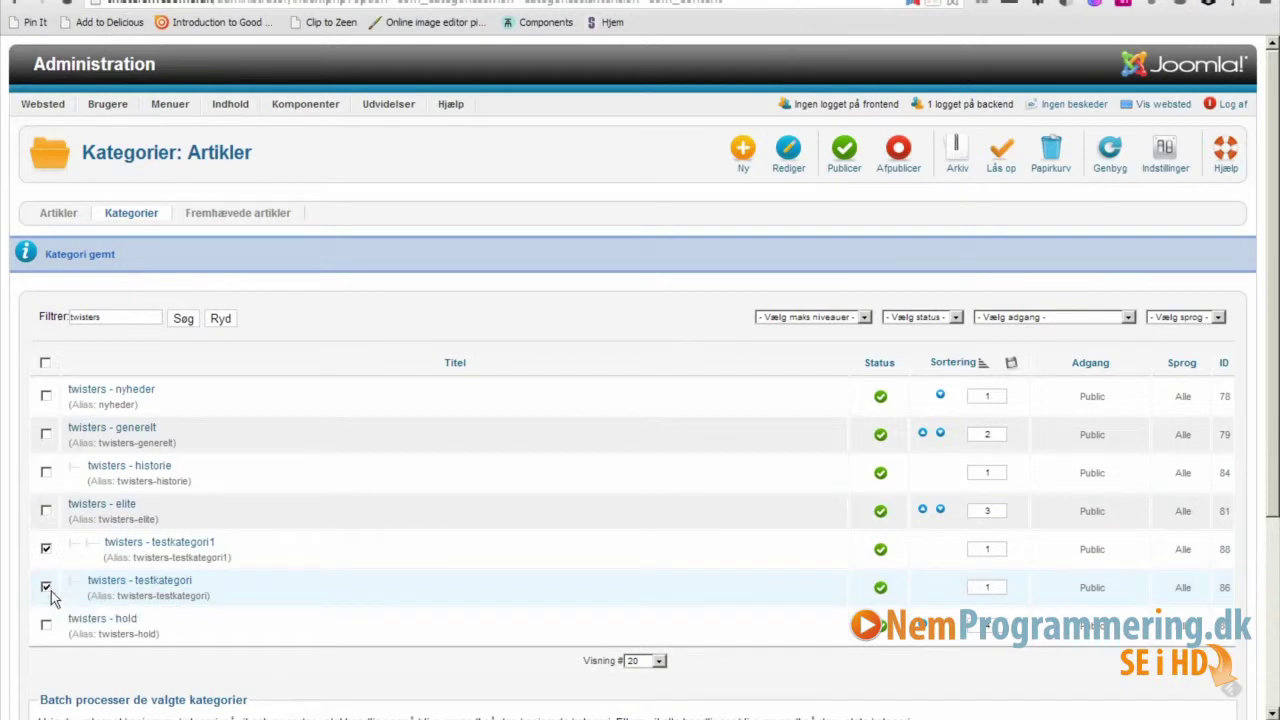
click(903, 163)
click(880, 551)
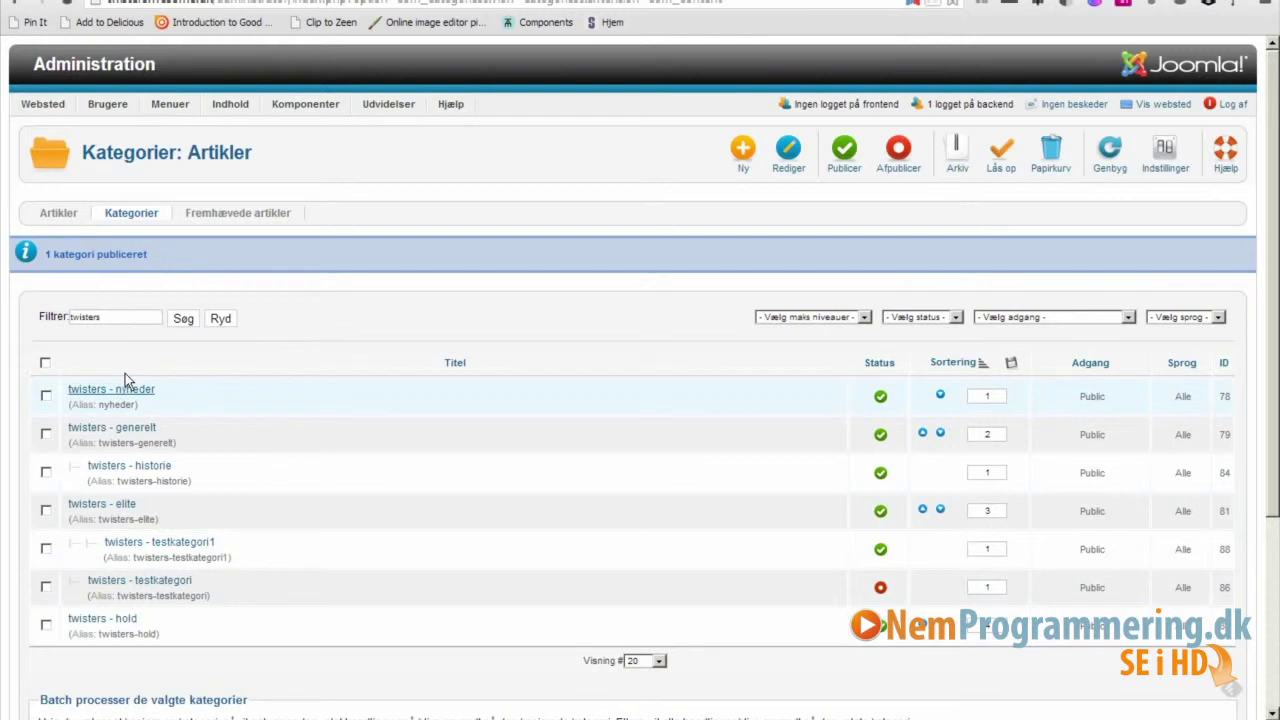
Trash twisters - testkategori1 and twisters - testkategori, then return to the control panel.
click(46, 550)
click(45, 587)
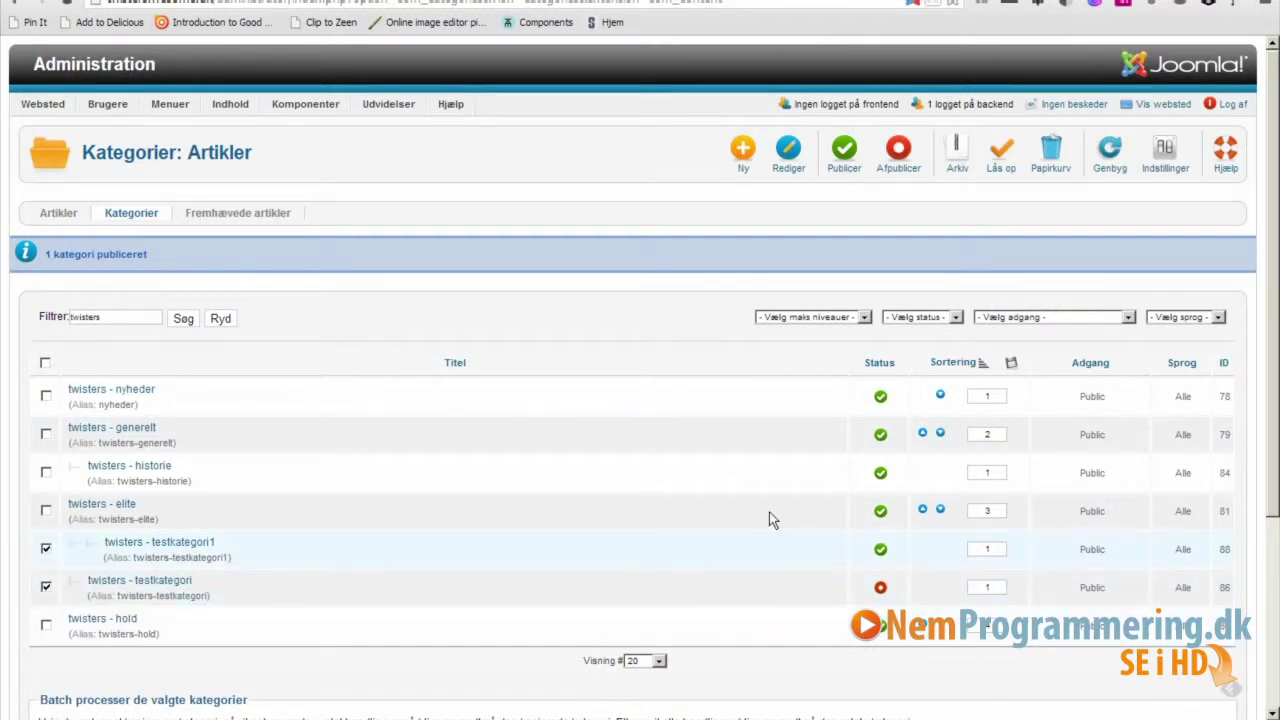
click(1051, 166)
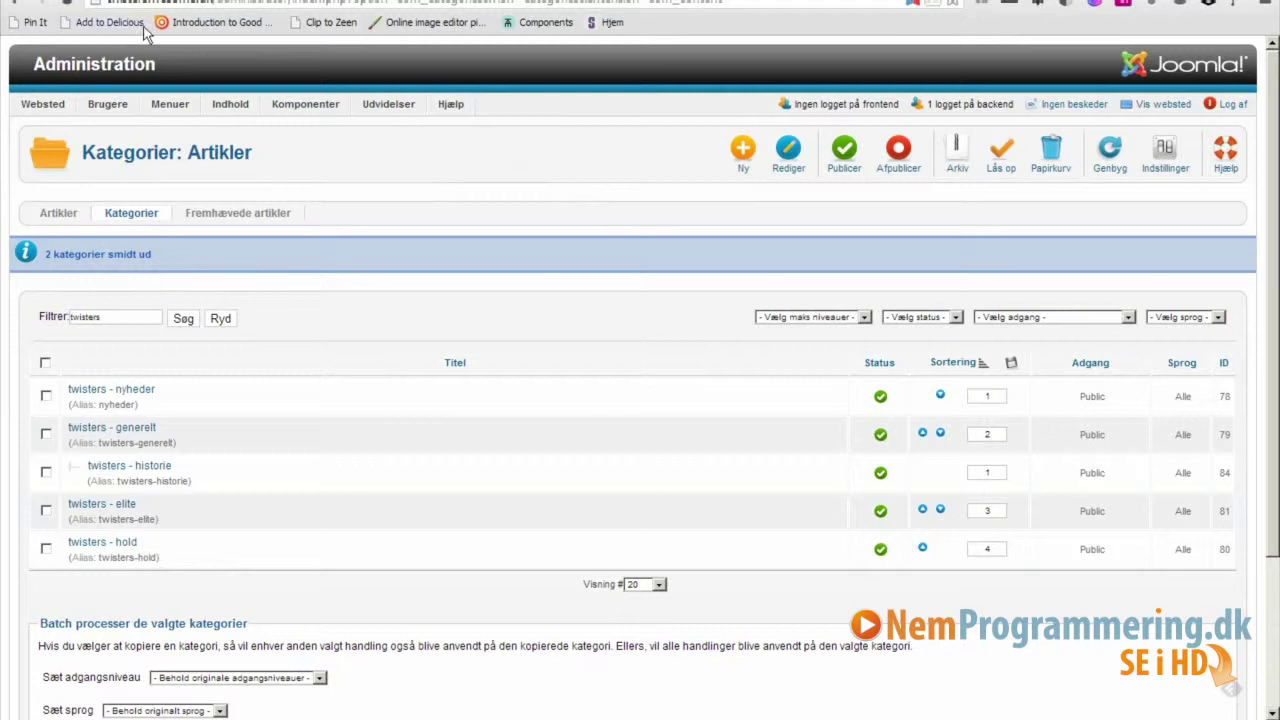
click(72, 72)
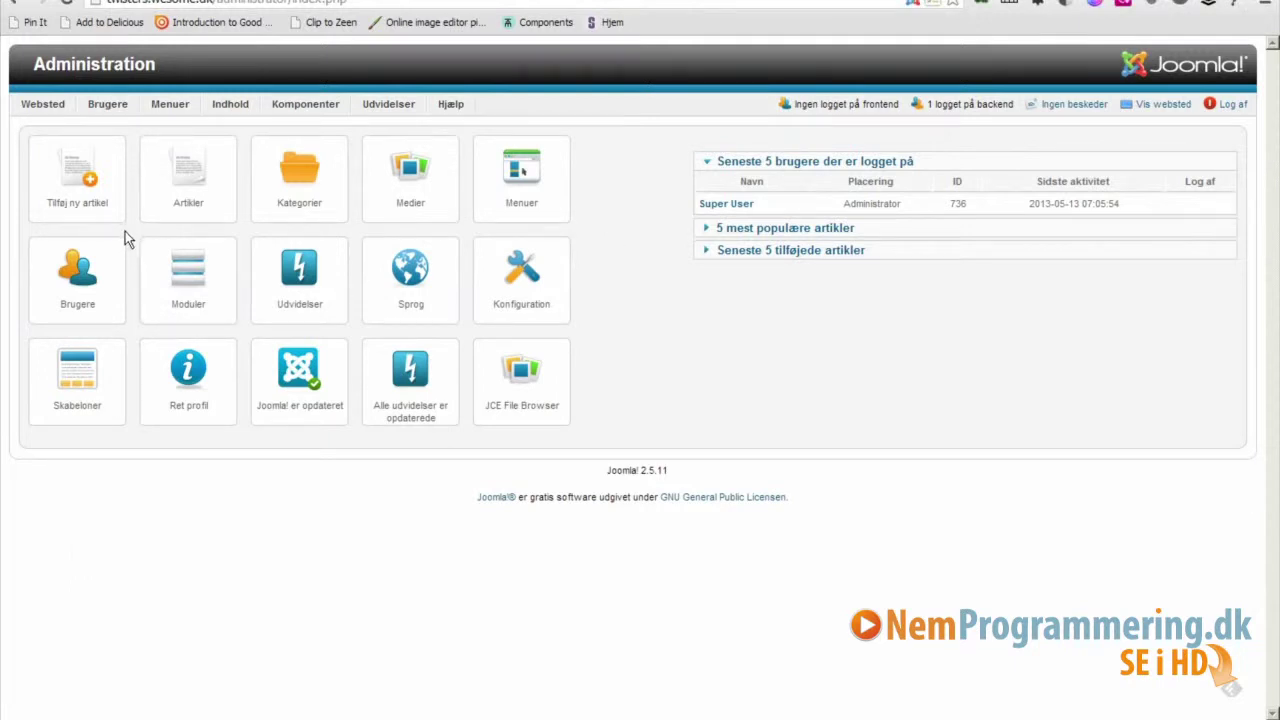
Open the Artikler manager and start a new article.
click(195, 185)
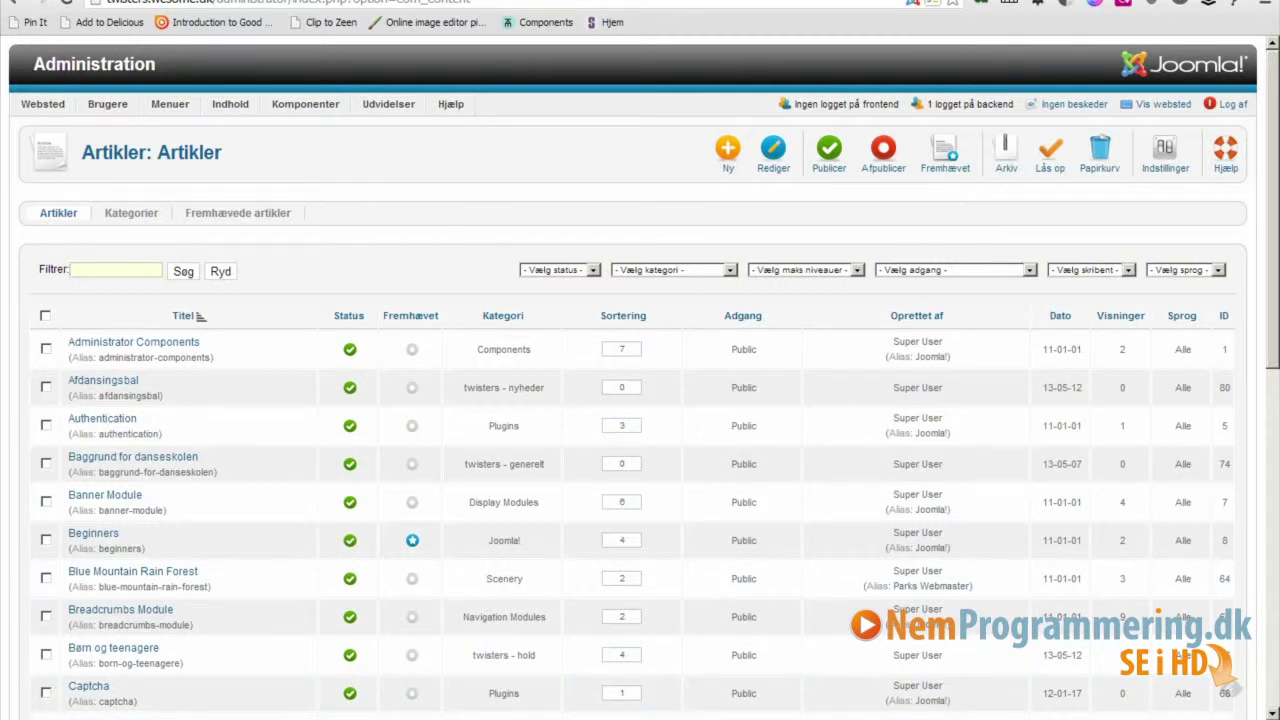
mouse_move(165, 718)
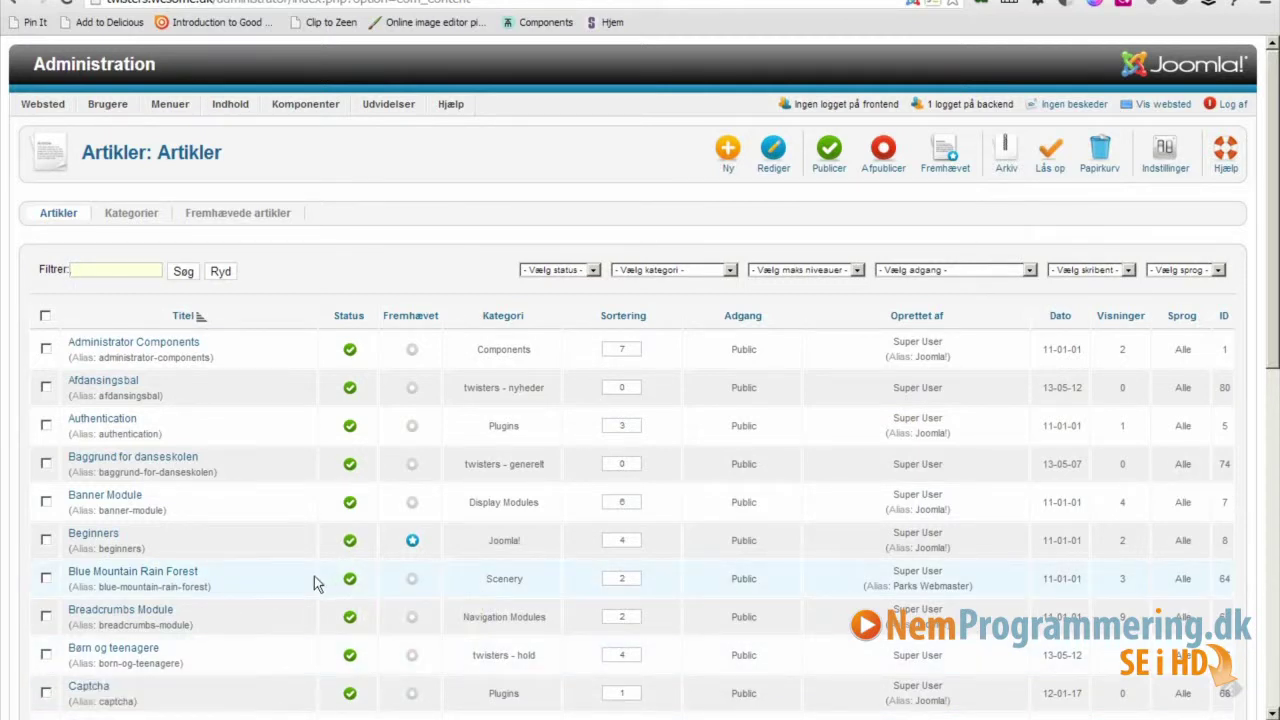
click(727, 152)
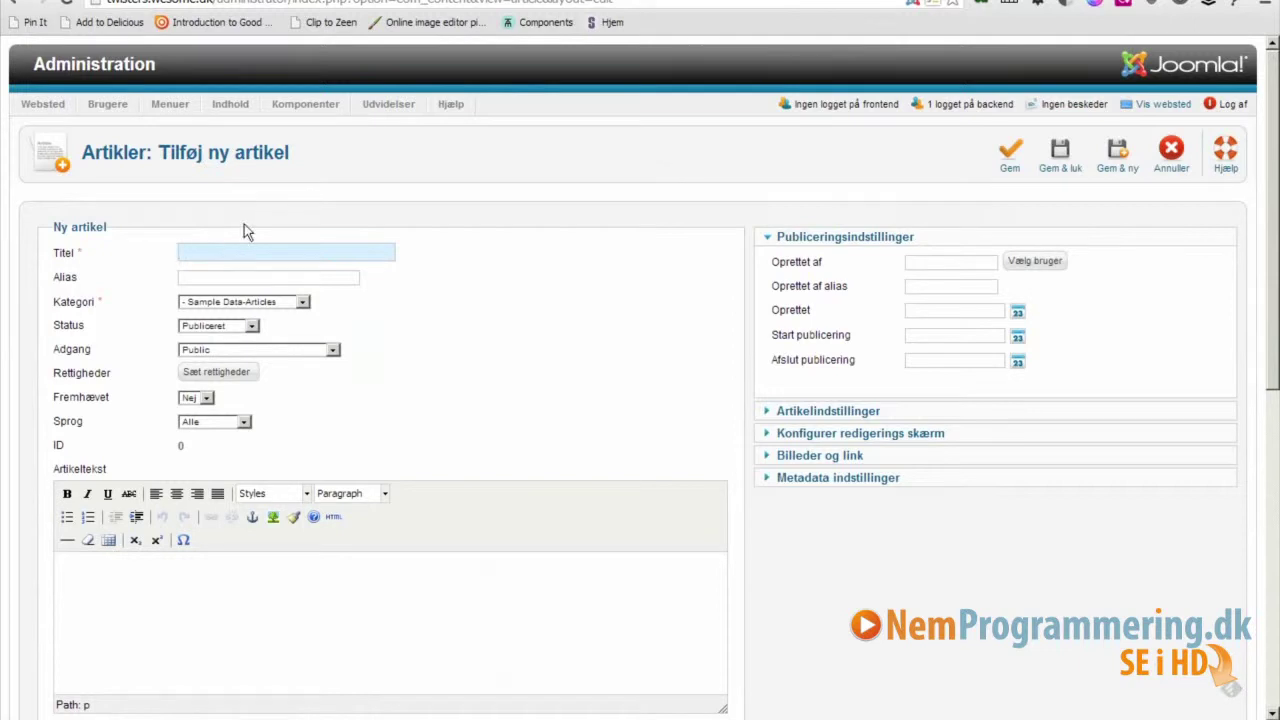
Save article 'Testartikel - twisters' in Elite nyheder with body text 'En masse tekst til'.
text(Test)
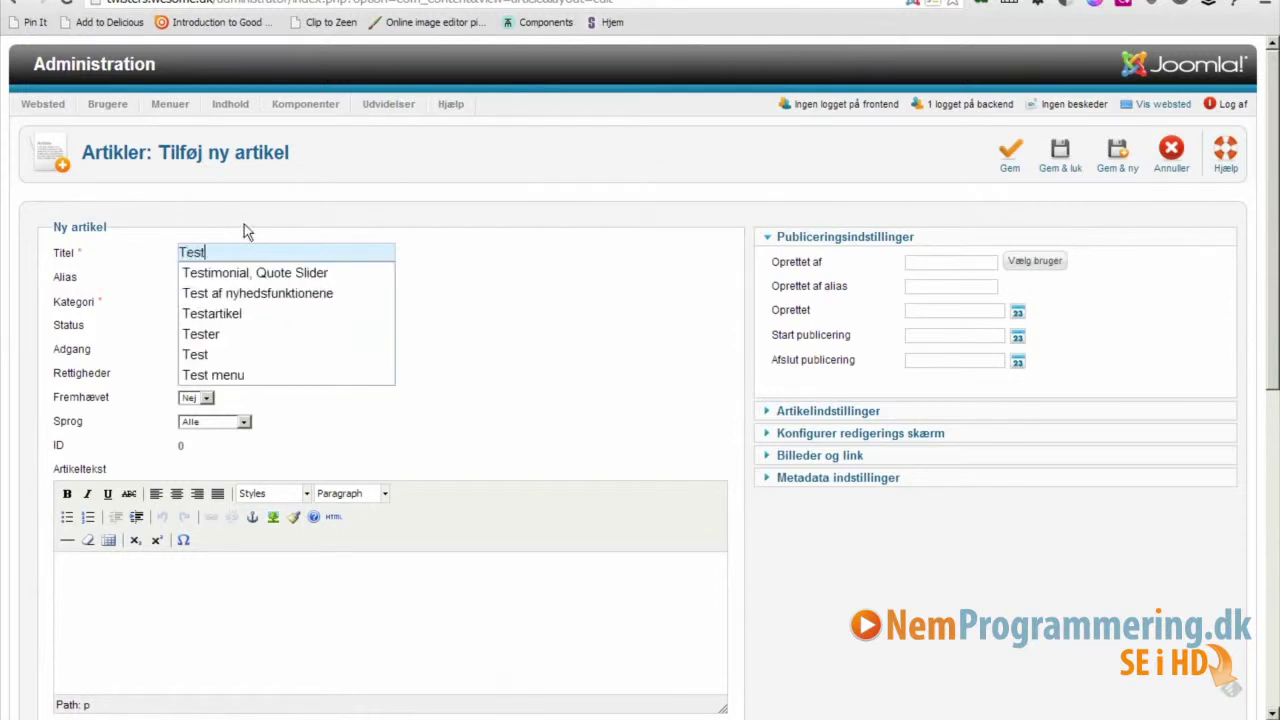
text(artik)
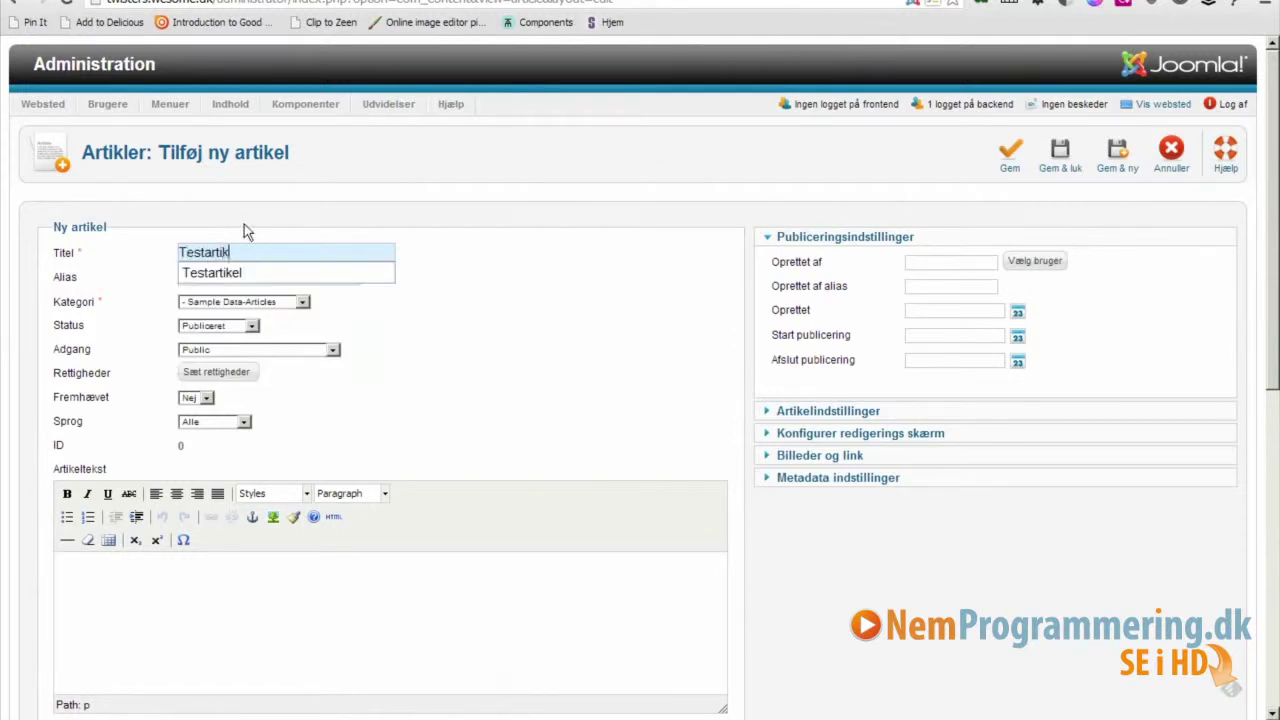
text(el )
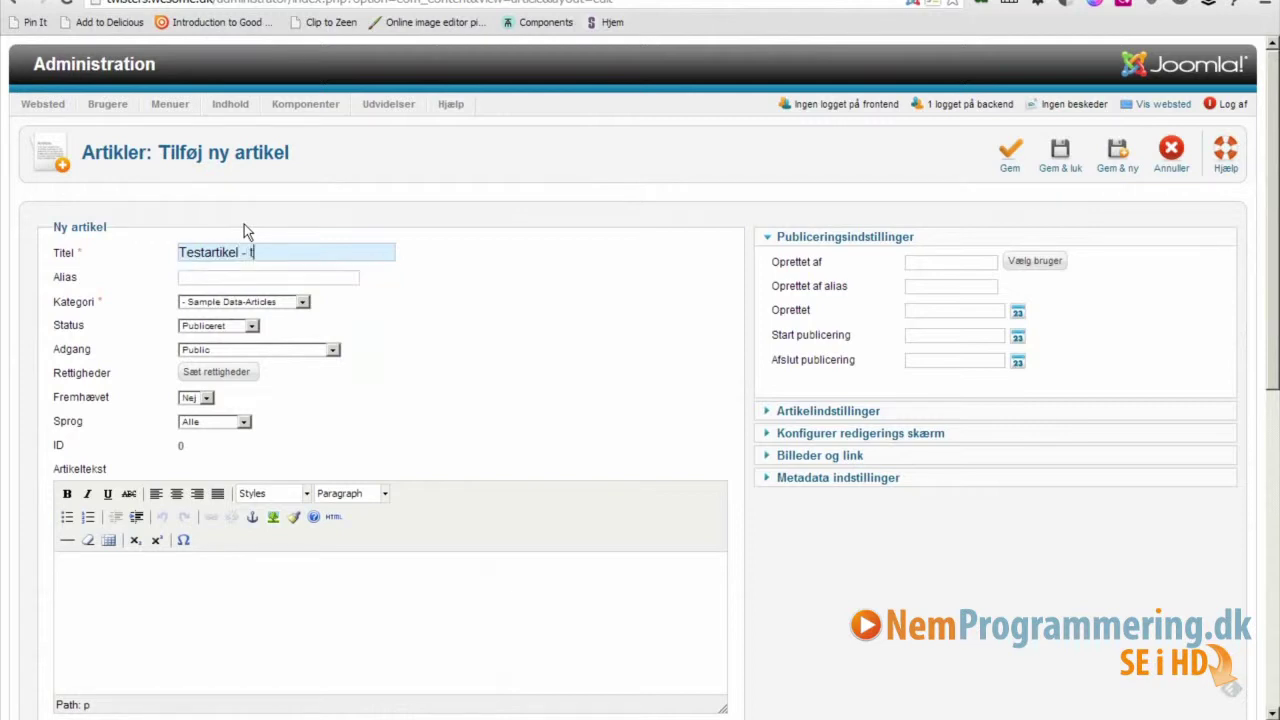
text(- twisters)
click(304, 308)
scroll(300, 421, down, 2)
scroll(300, 421, down, 3)
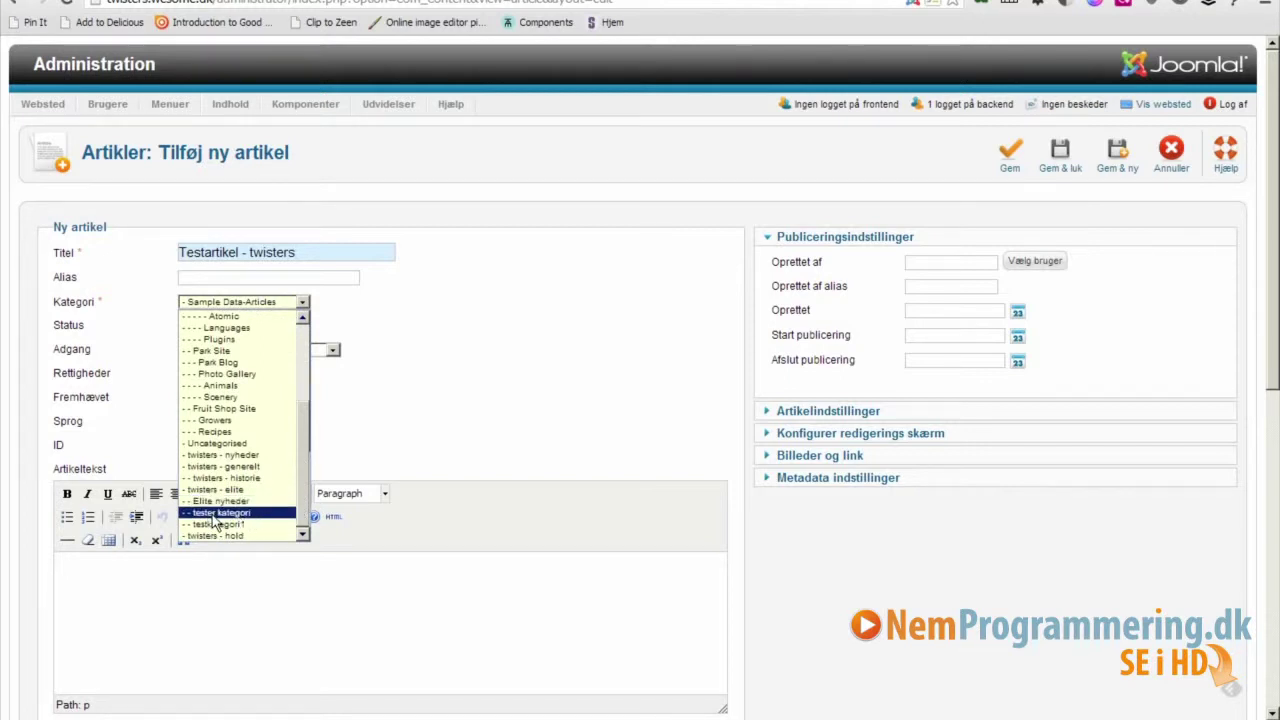
click(218, 501)
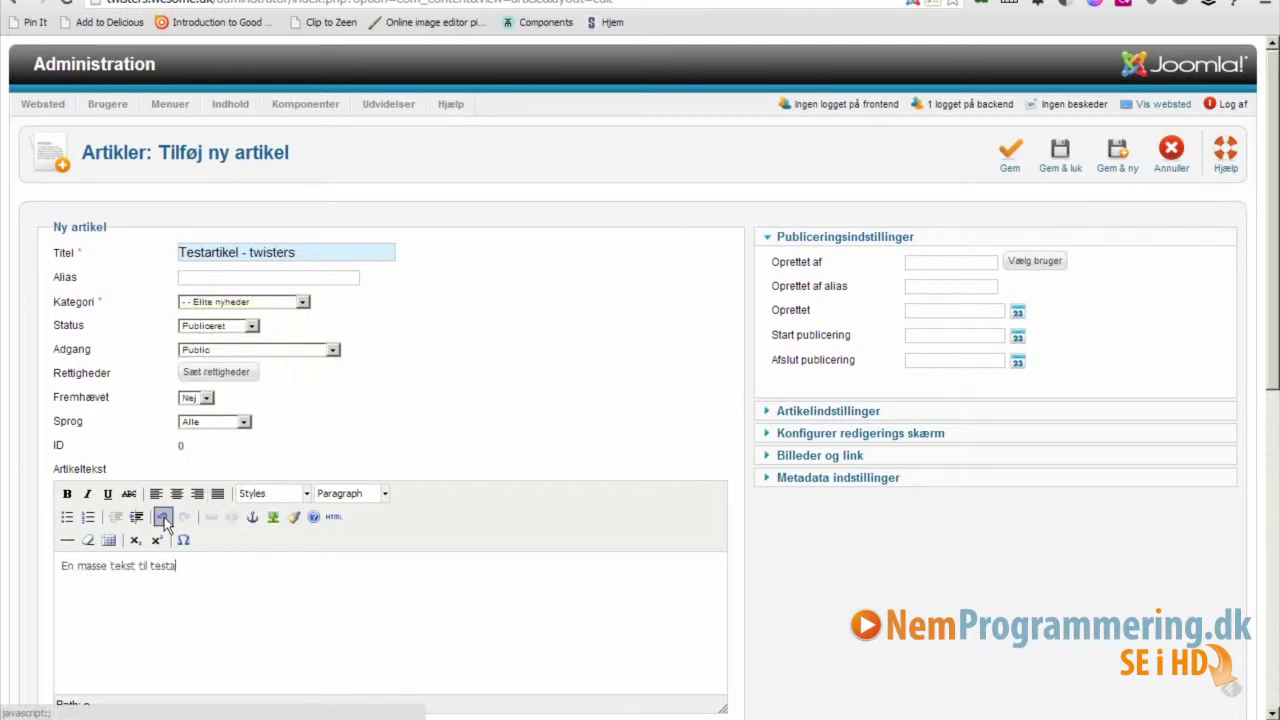
key(BackSpace)
key(BackSpace)
key(BackSpace)
key(BackSpace)
key(BackSpace)
key(BackSpace)
key(BackSpace)
key(BackSpace)
key(BackSpace)
key(BackSpace)
key(BackSpace)
key(BackSpace)
key(BackSpace)
key(BackSpace)
key(BackSpace)
key(BackSpace)
key(BackSpace)
key(BackSpace)
key(BackSpace)
key(BackSpace)
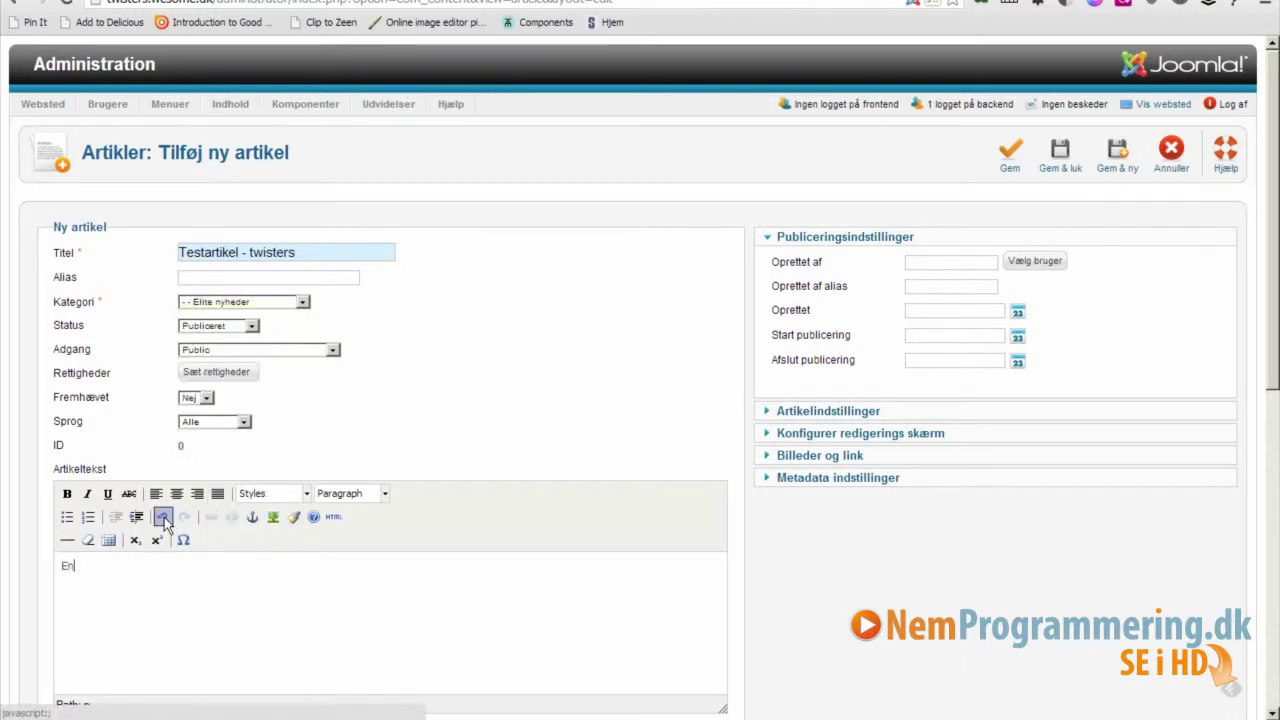
text(En masse tekst til vores testartikel)
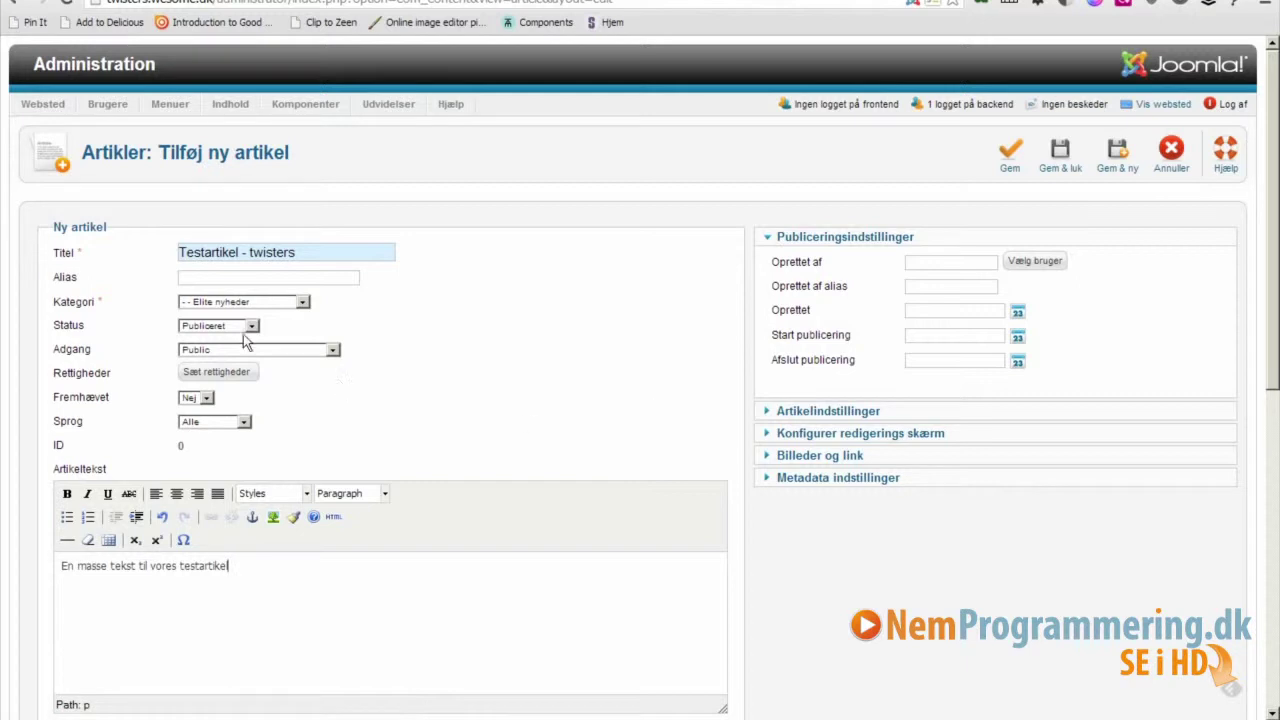
click(1060, 172)
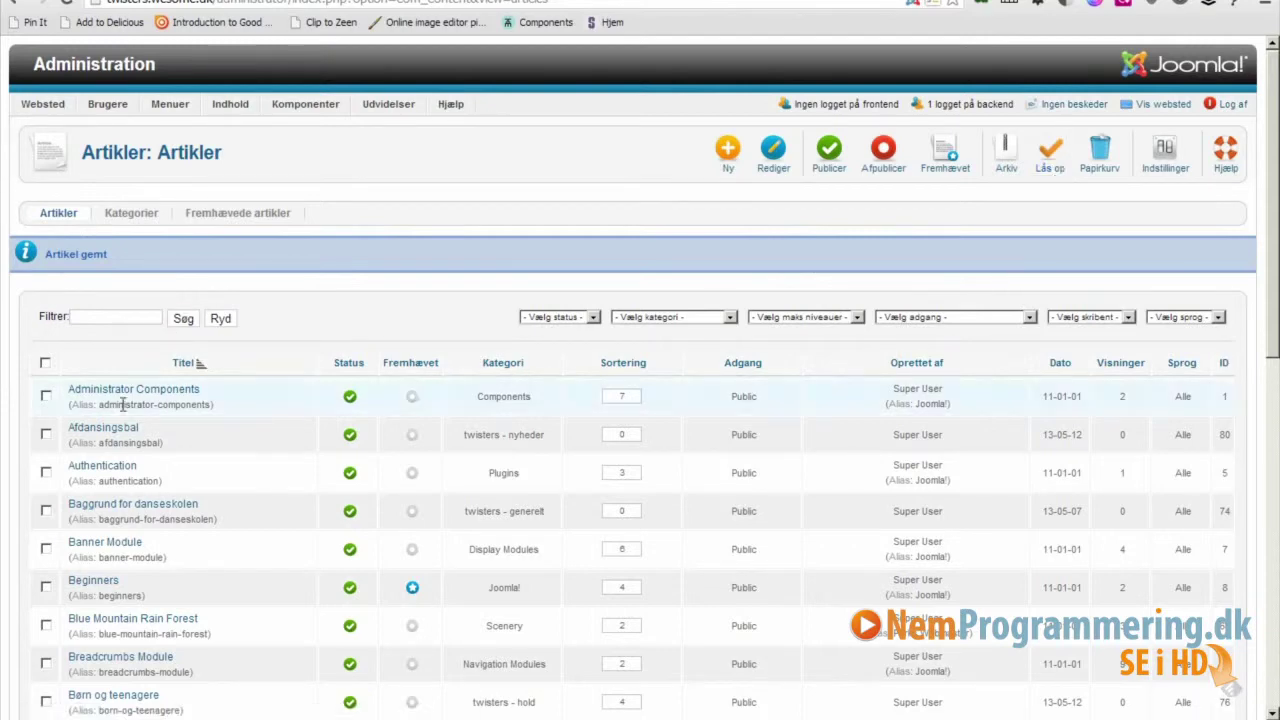
Search the article list for 'test', then clear the search filter.
click(96, 317)
text(test)
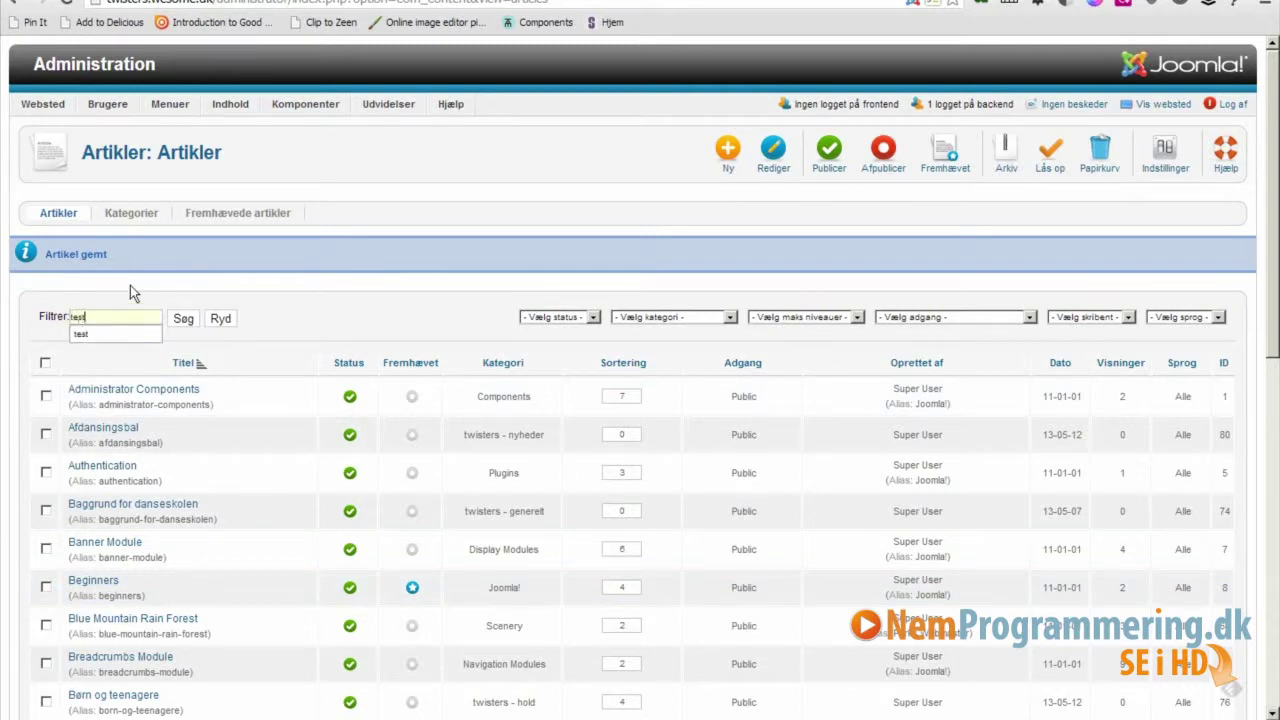
key(Return)
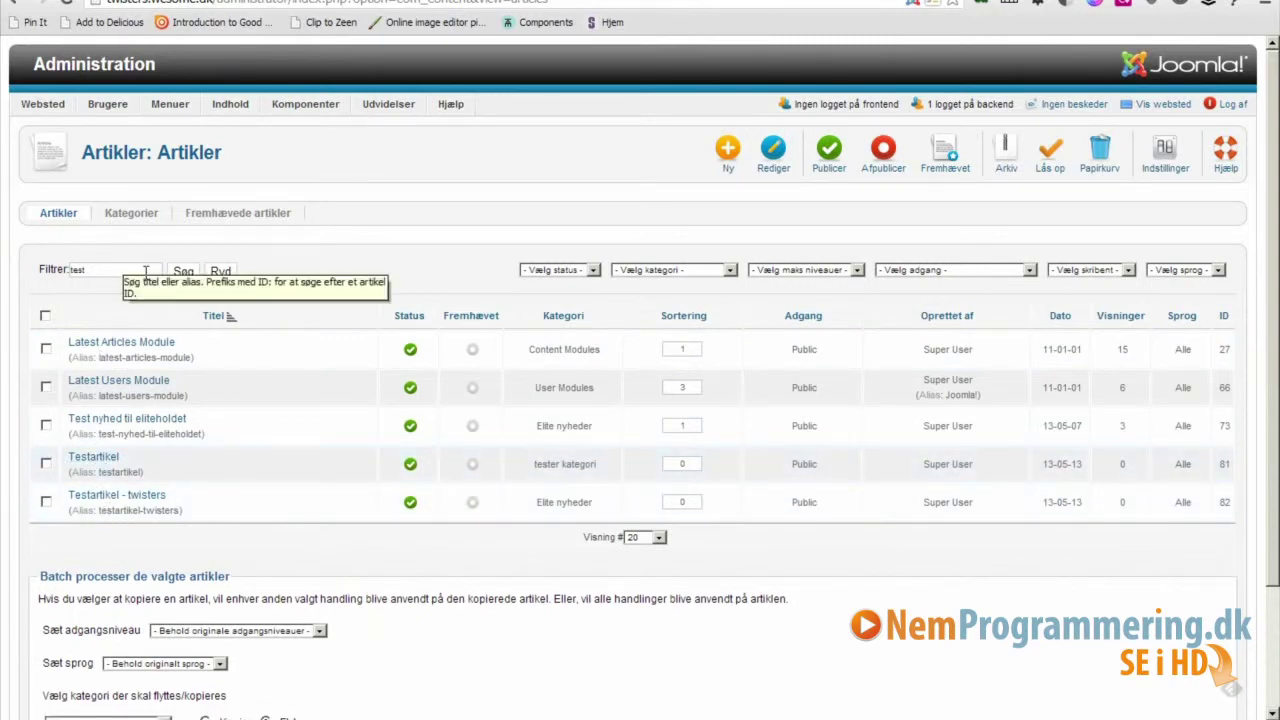
click(219, 272)
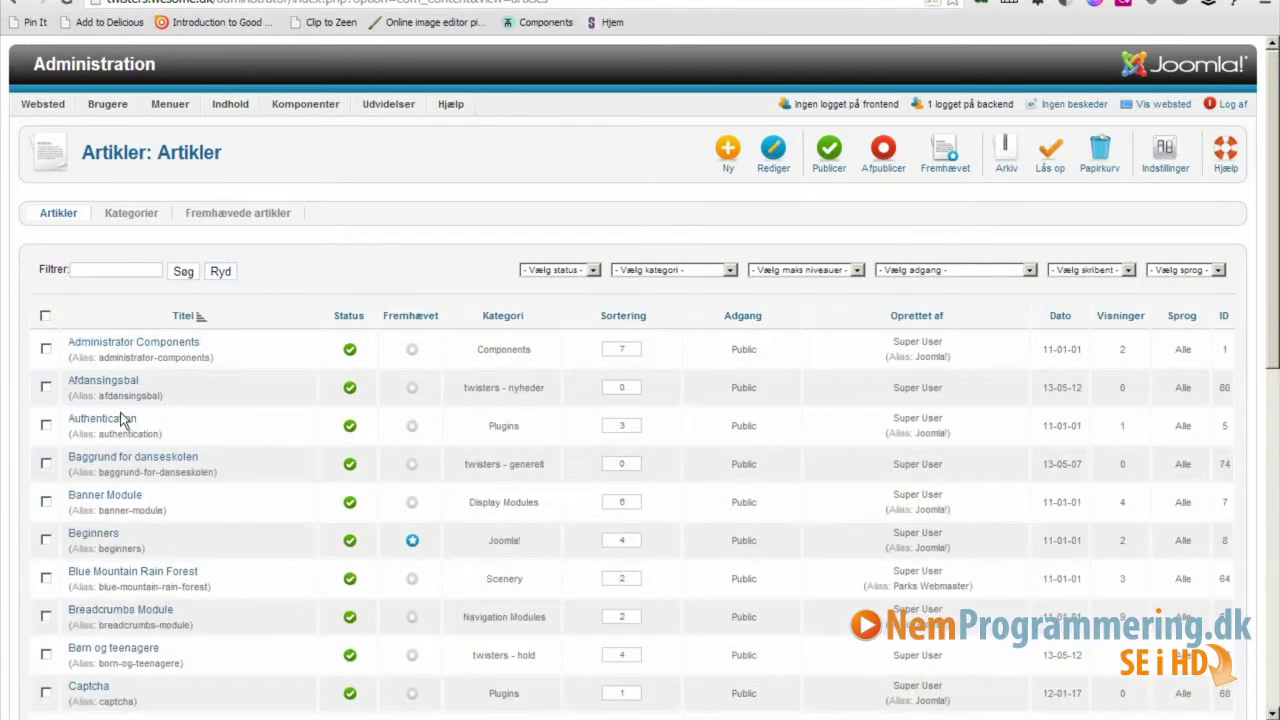
Filter the articles to the tester kategori category, then return to the control panel.
click(730, 270)
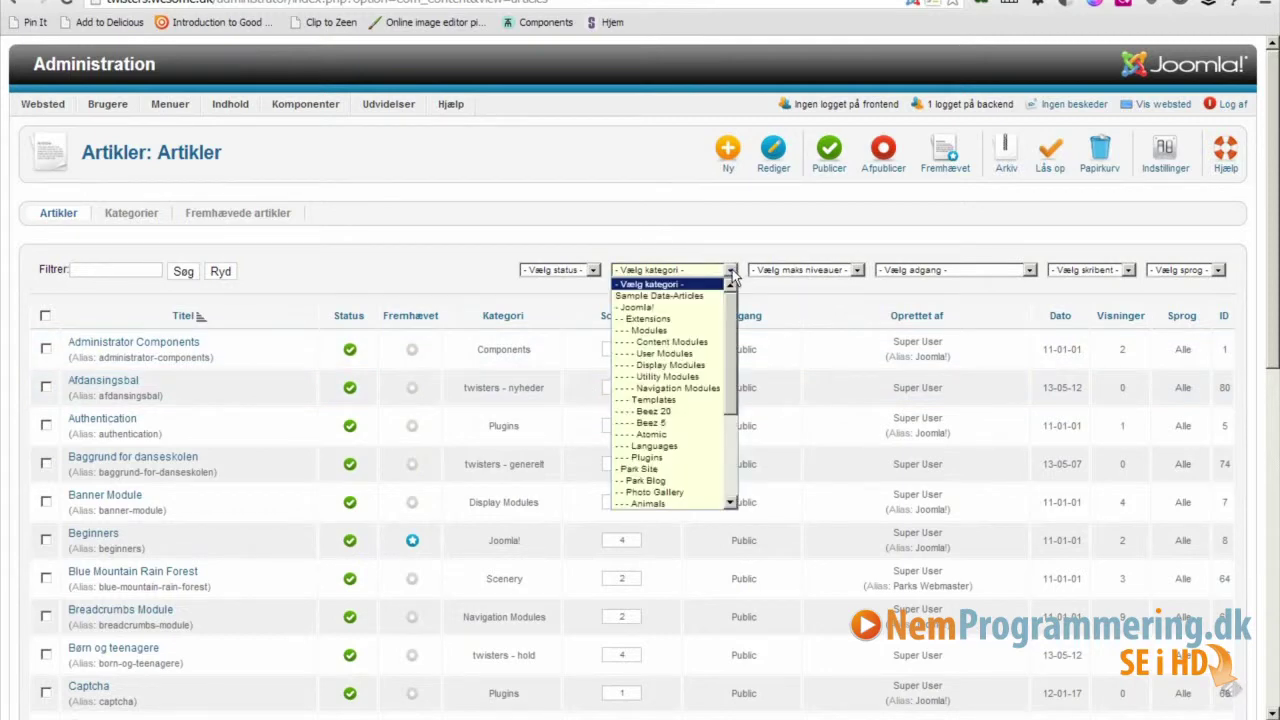
drag(725, 371, 725, 457)
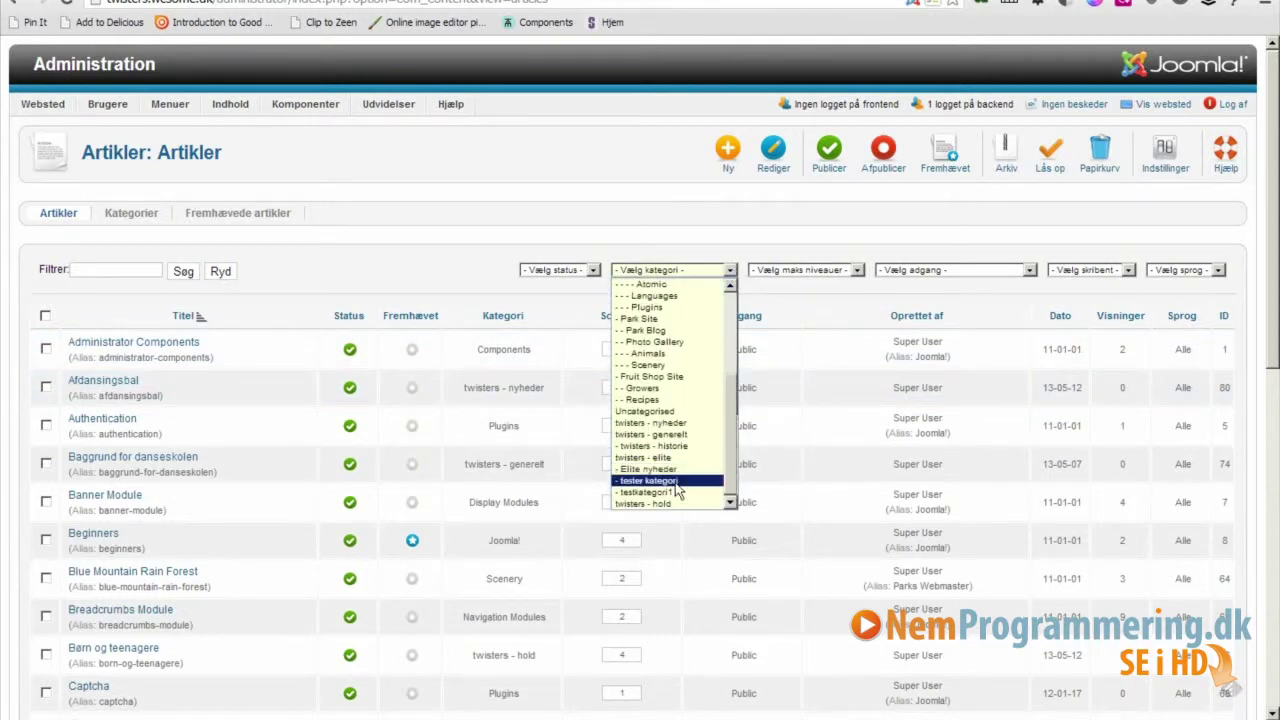
click(678, 483)
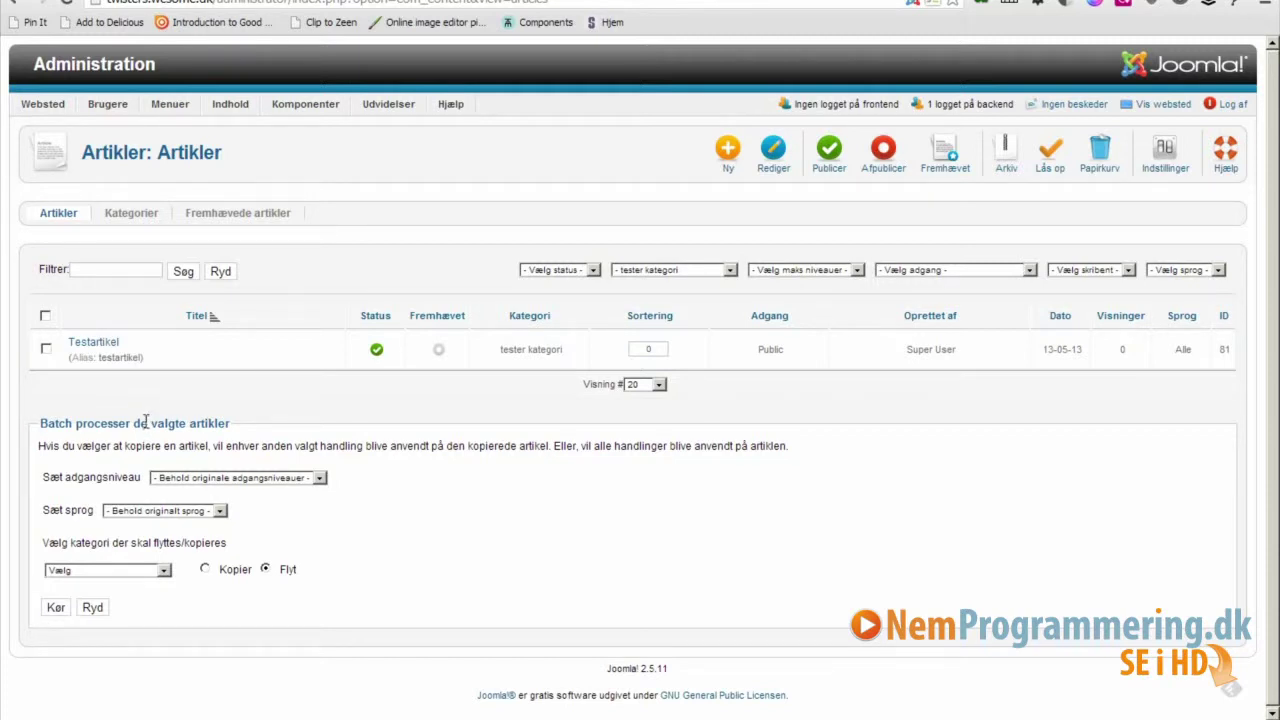
click(66, 68)
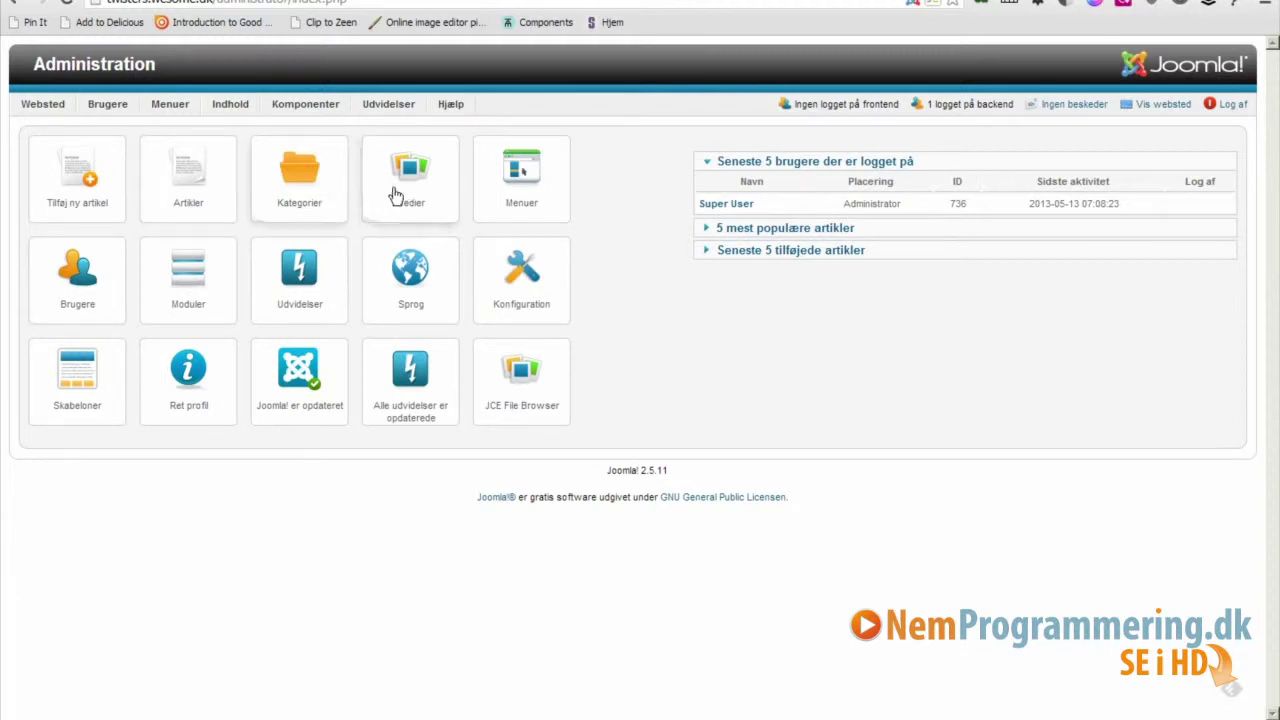
Open the menu manager, then check the public front page's This Site menu showing Test menu.
click(527, 183)
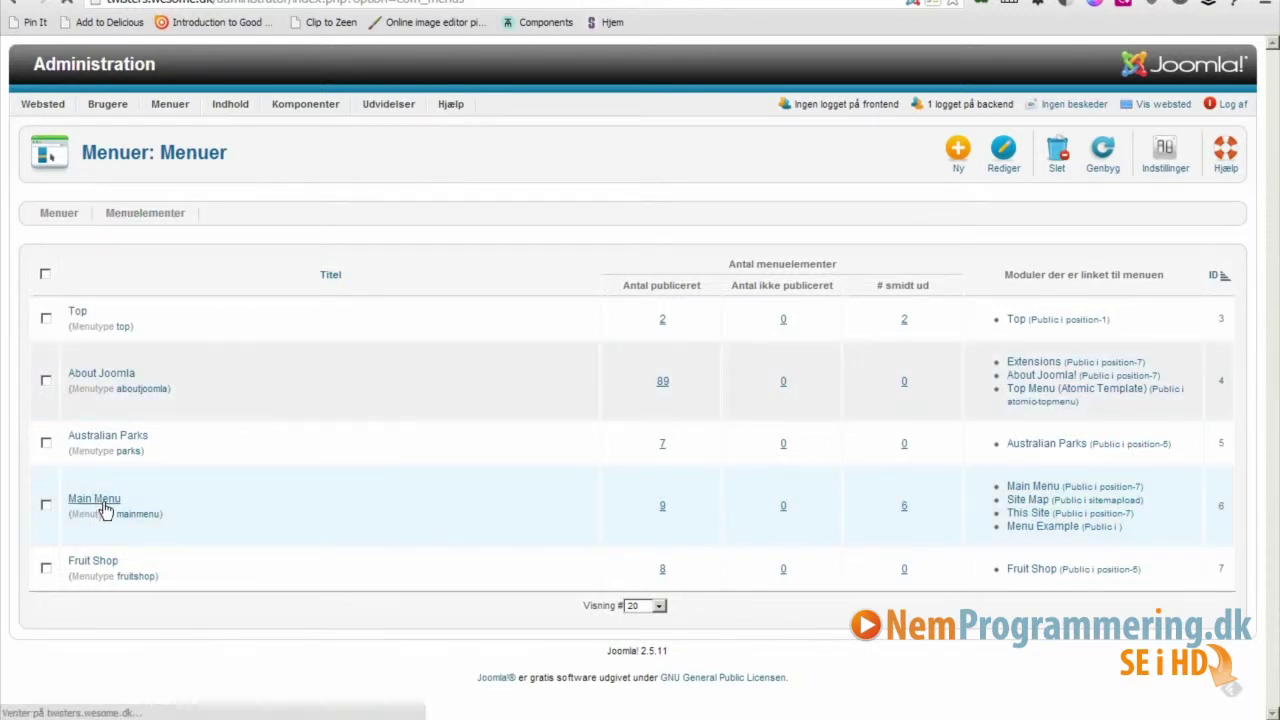
click(66, 2)
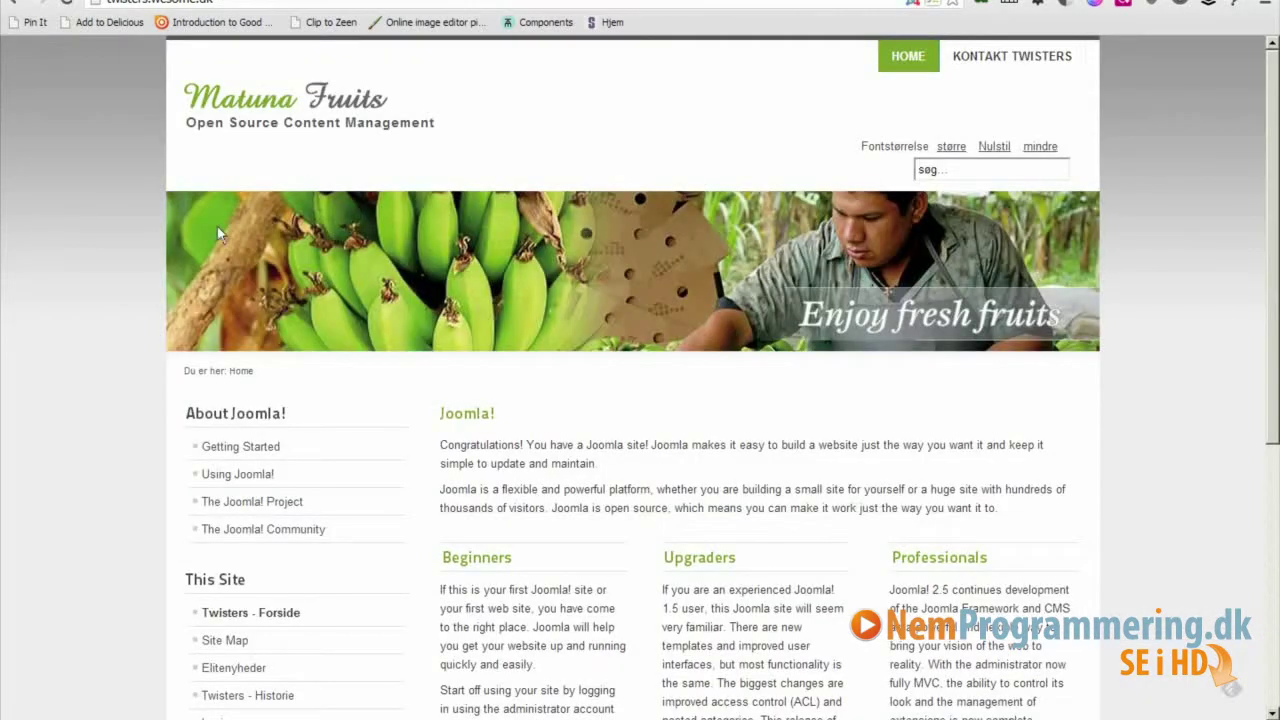
scroll(1273, 373, down, 3)
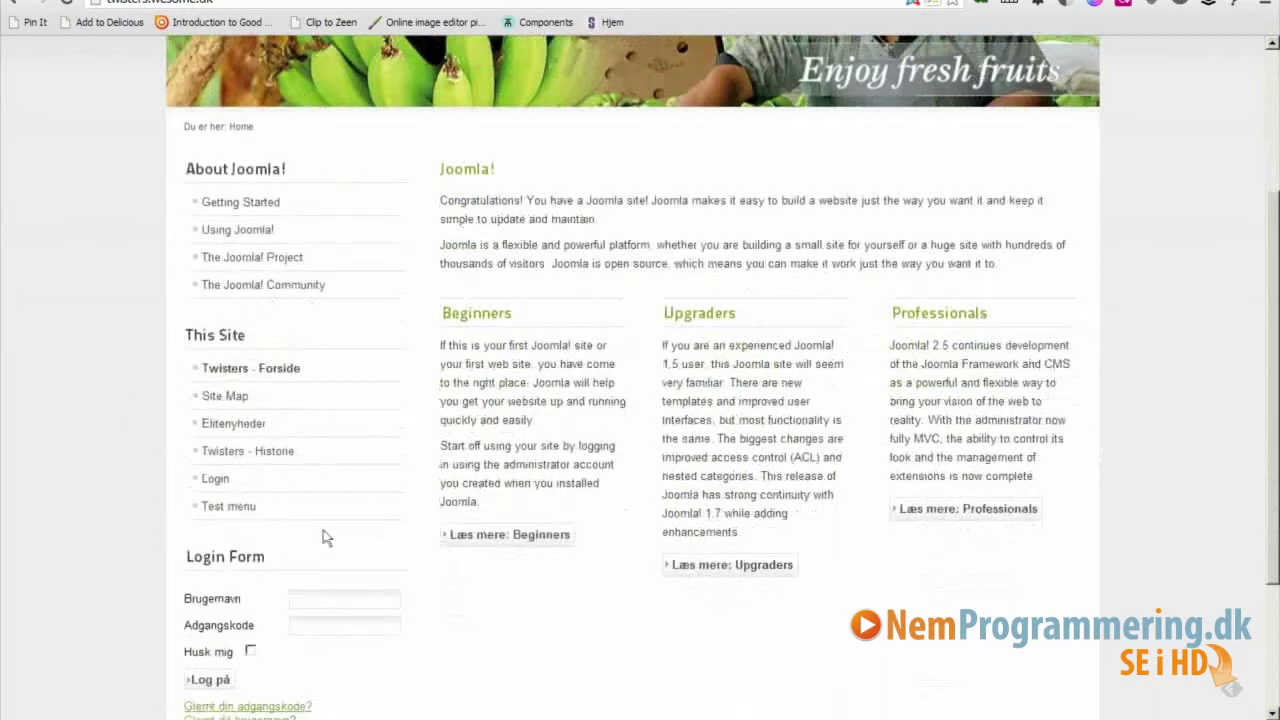
Back on the Main Menu items list, start a new item and show the menu item types.
key(ctrl+Tab)
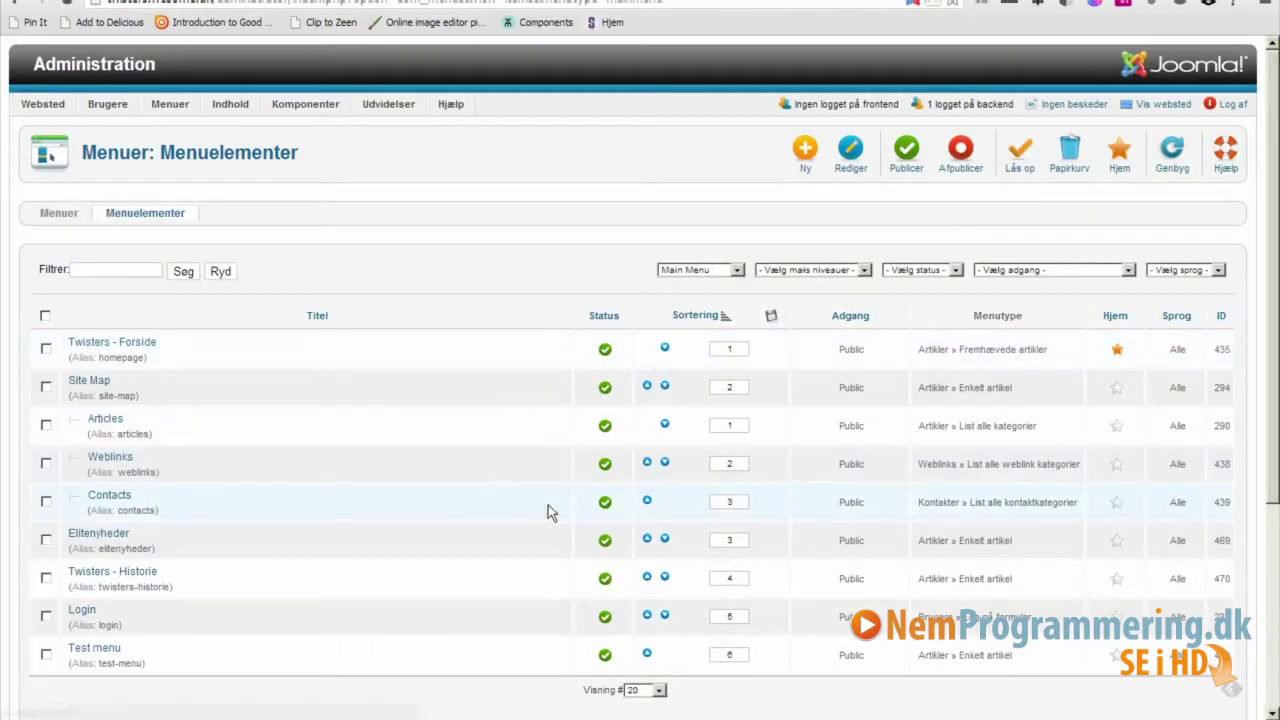
click(807, 152)
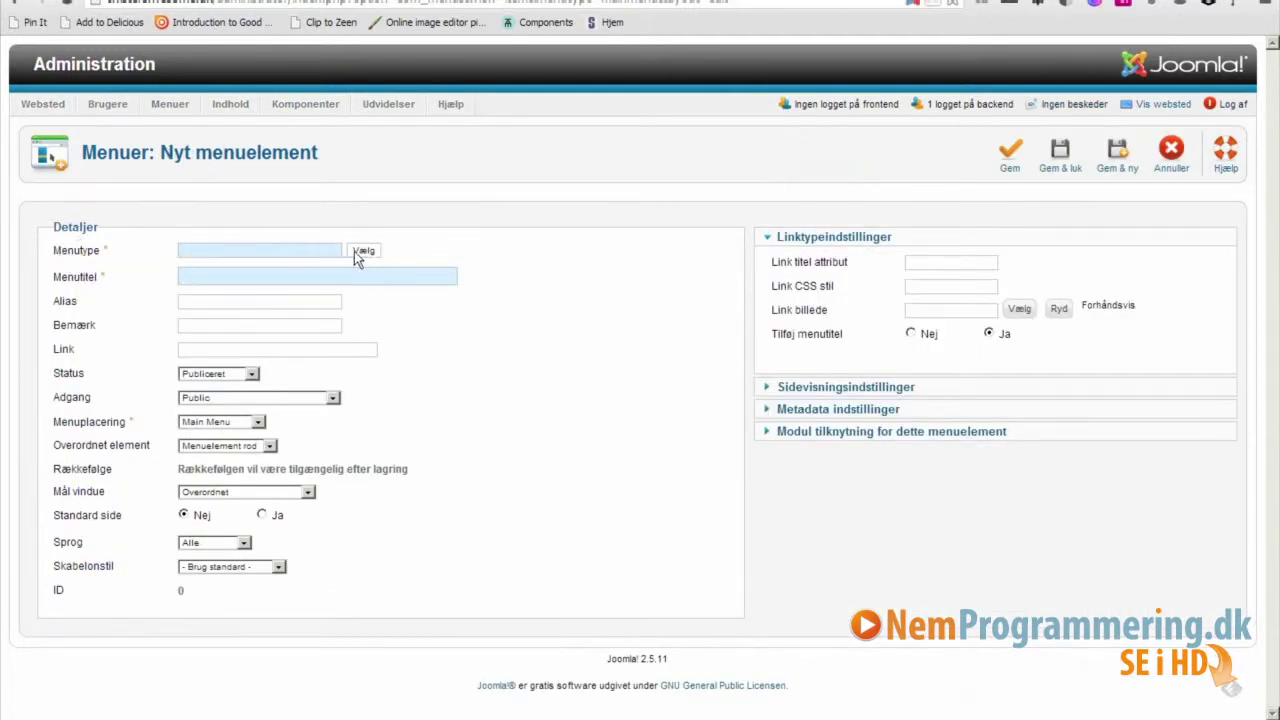
click(363, 250)
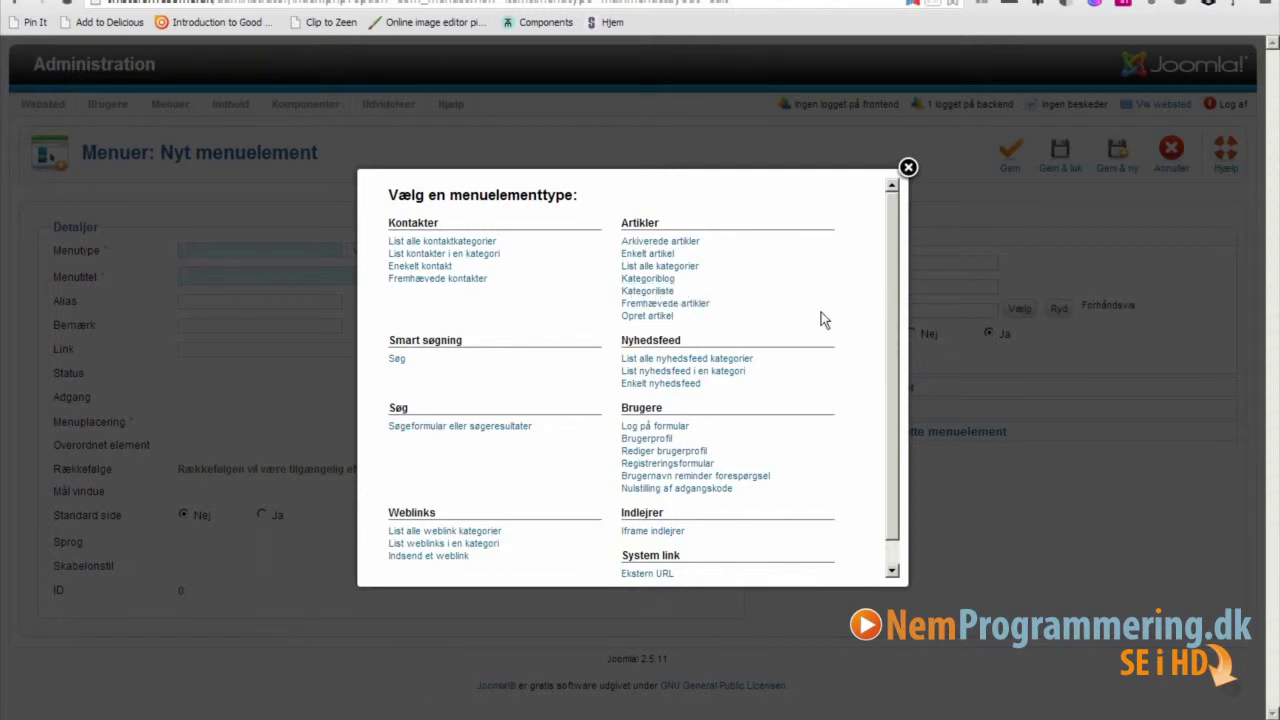
Make 'Testmenupunkt' an Enkelt artikel menu item linked to 'Testartikel - twisters'.
click(645, 256)
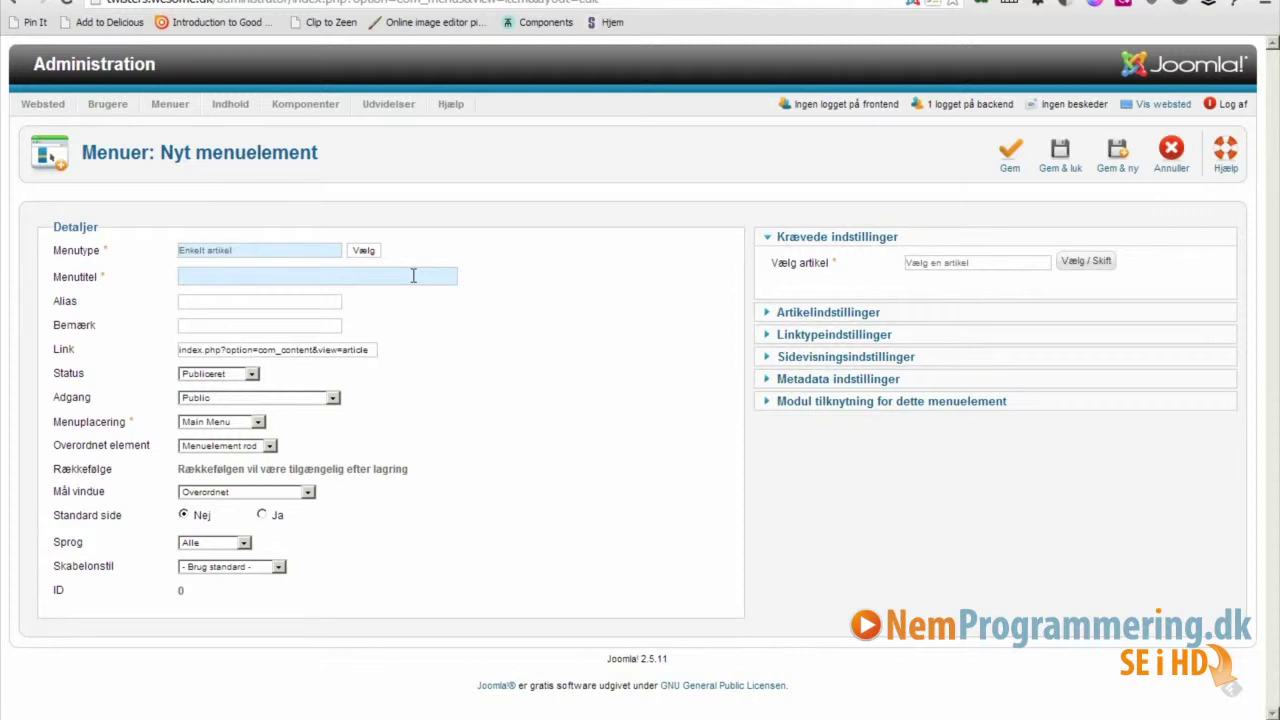
text(Test)
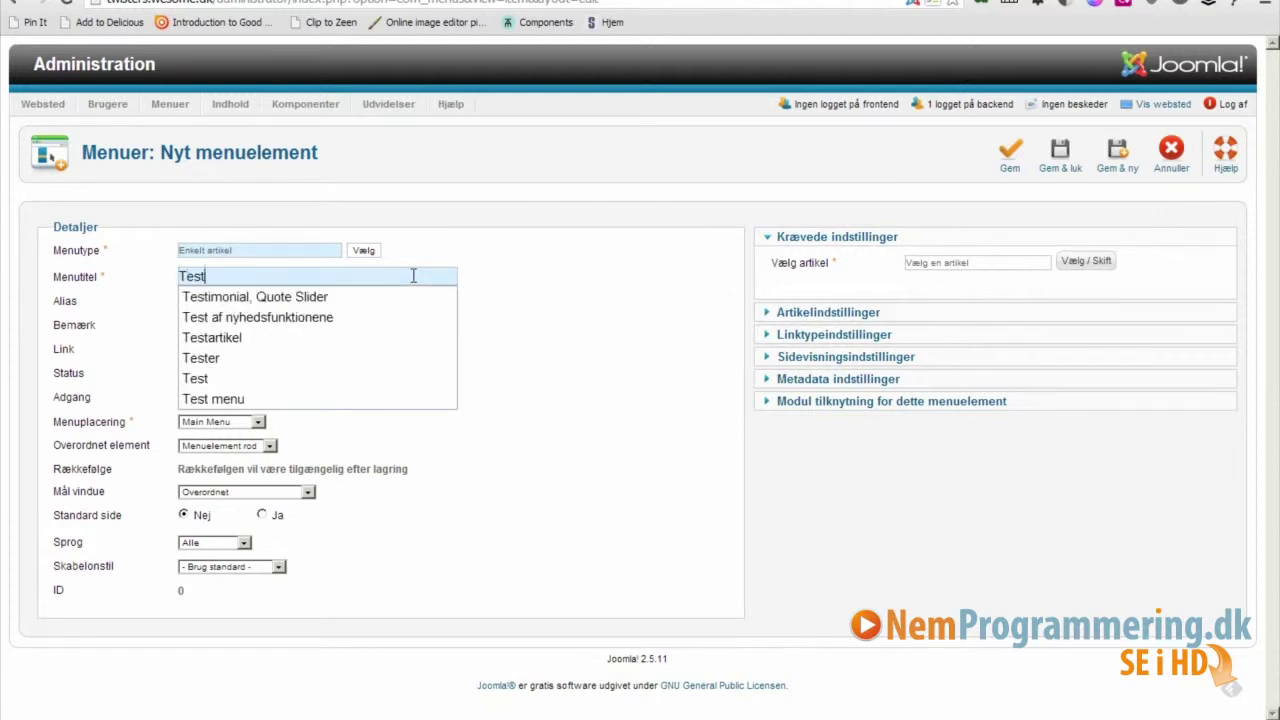
text(menupunkt)
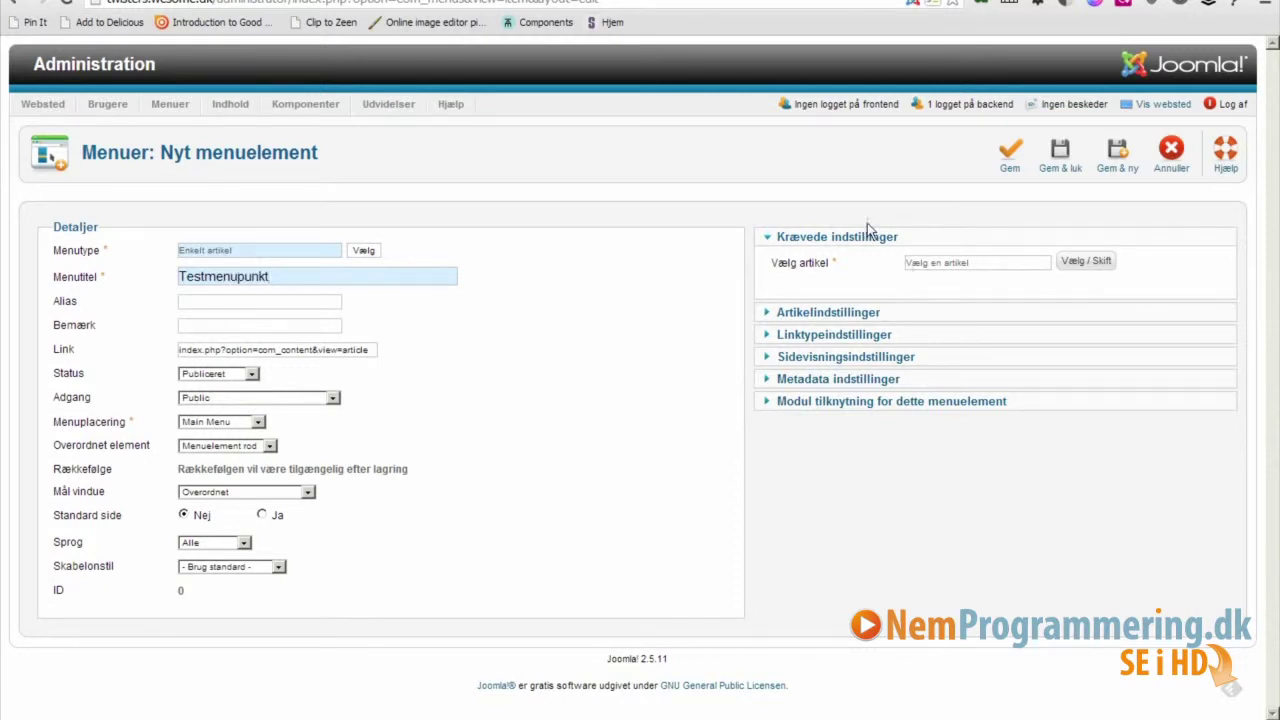
click(1084, 264)
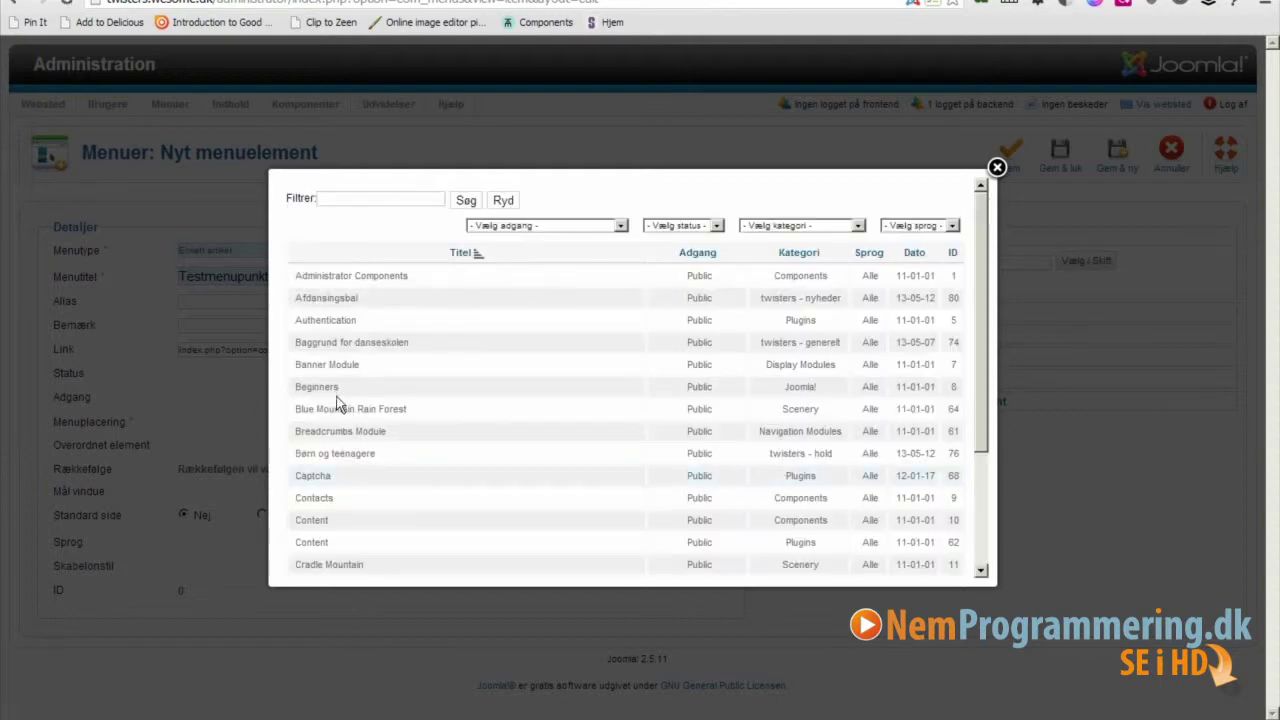
click(380, 198)
text(test)
key(Return)
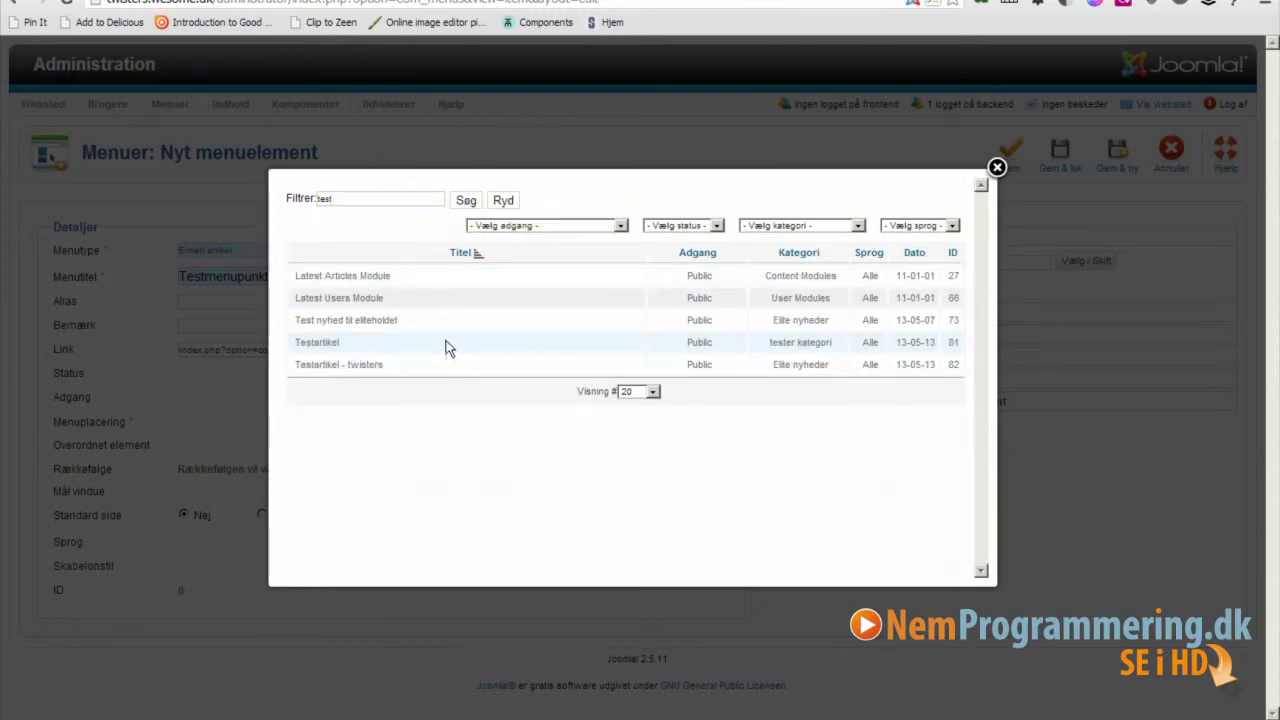
click(326, 365)
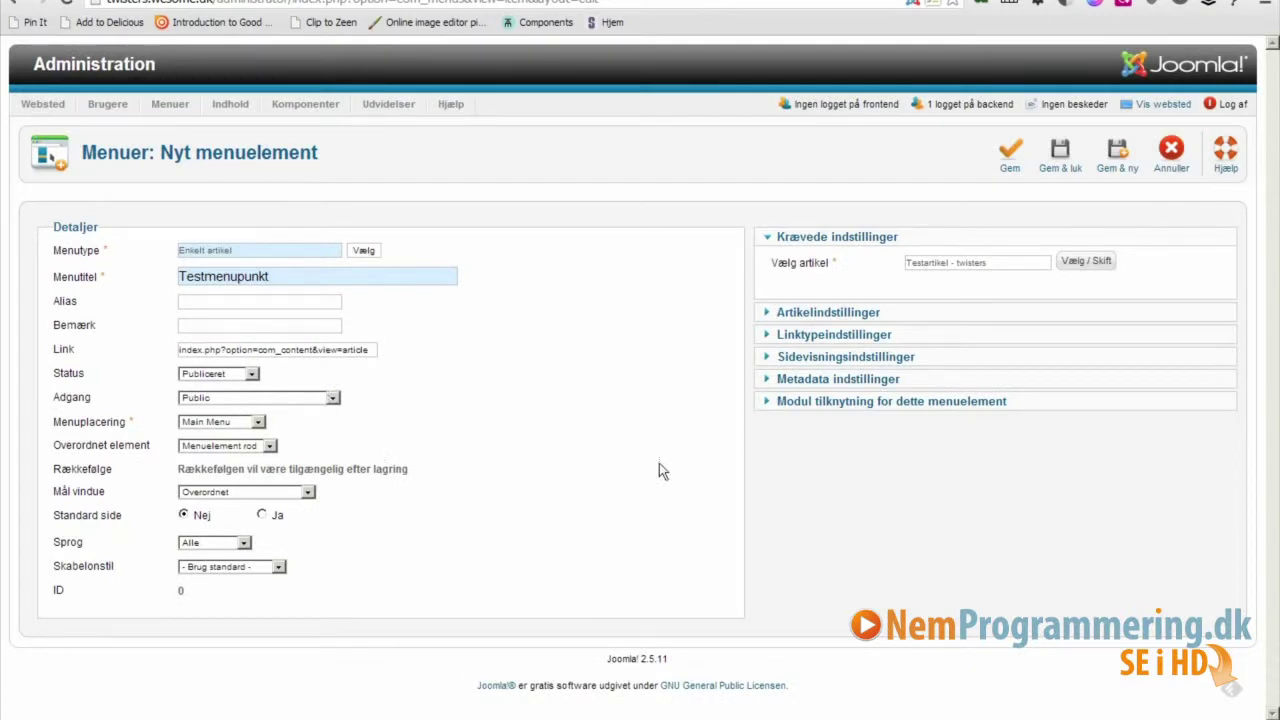
click(1060, 166)
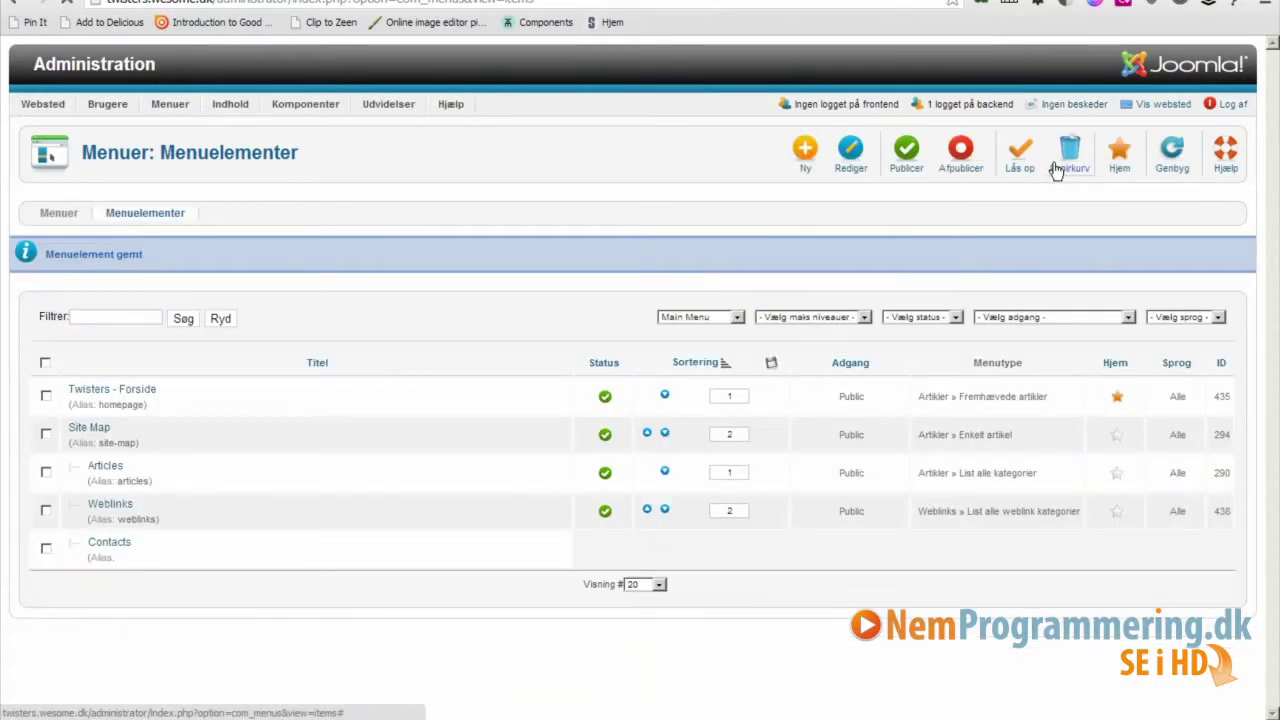
key(ctrl+Tab)
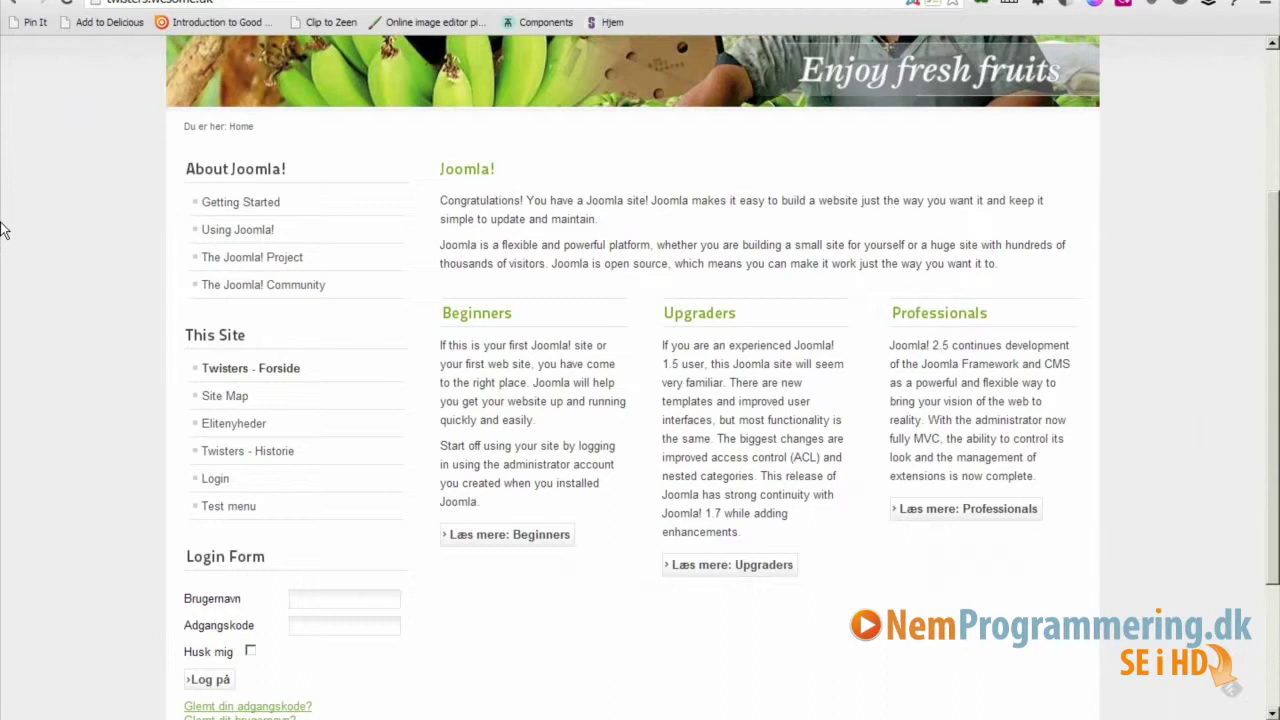
click(66, 3)
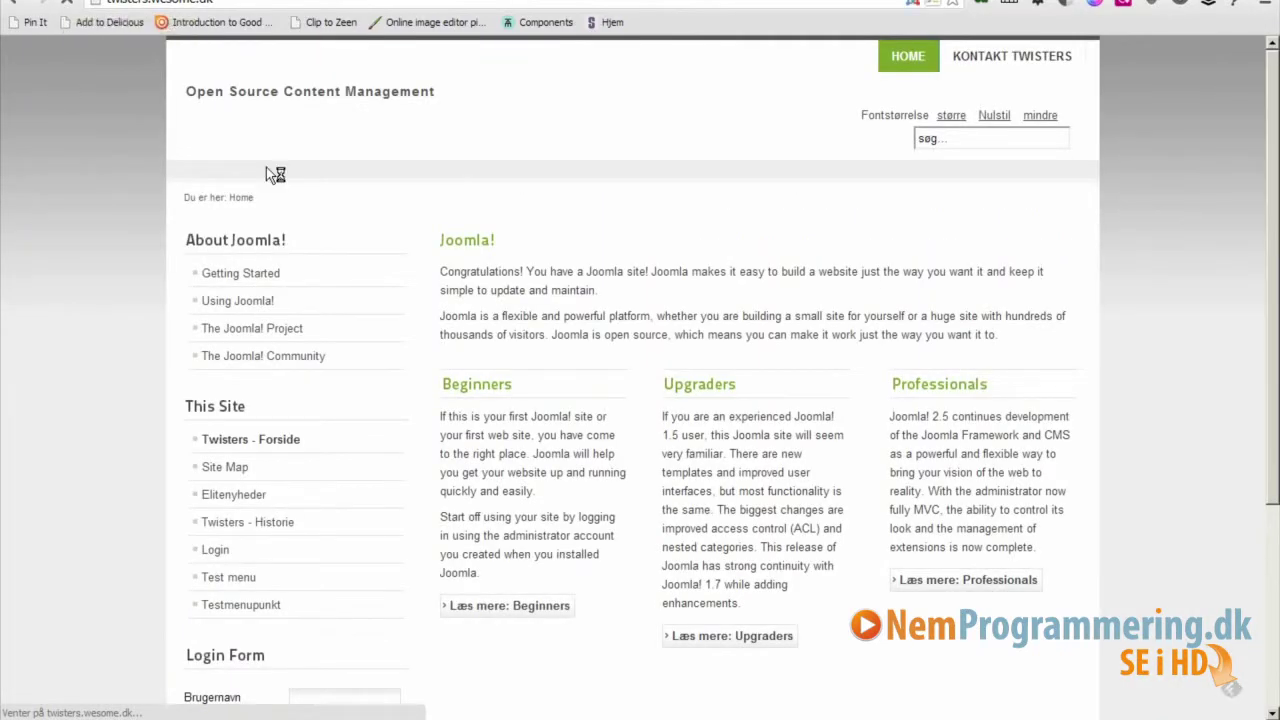
scroll(1213, 348, down, 2)
drag(1275, 302, 1274, 390)
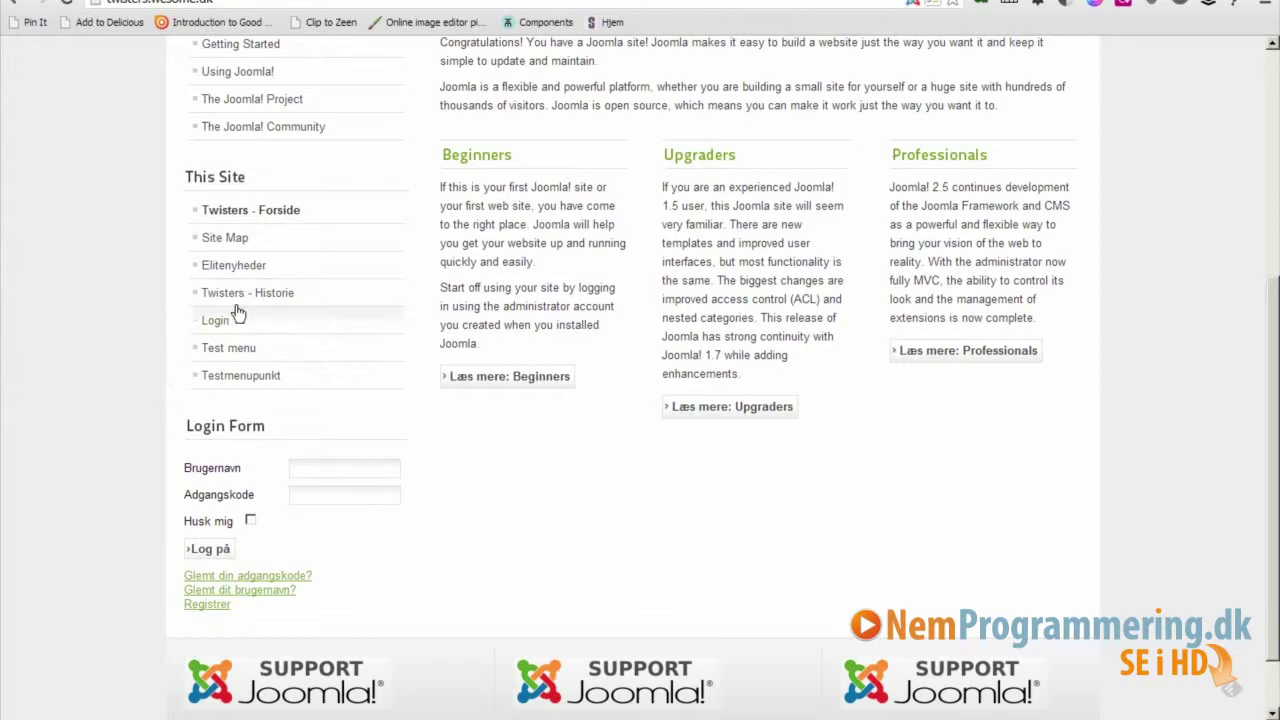
click(249, 3)
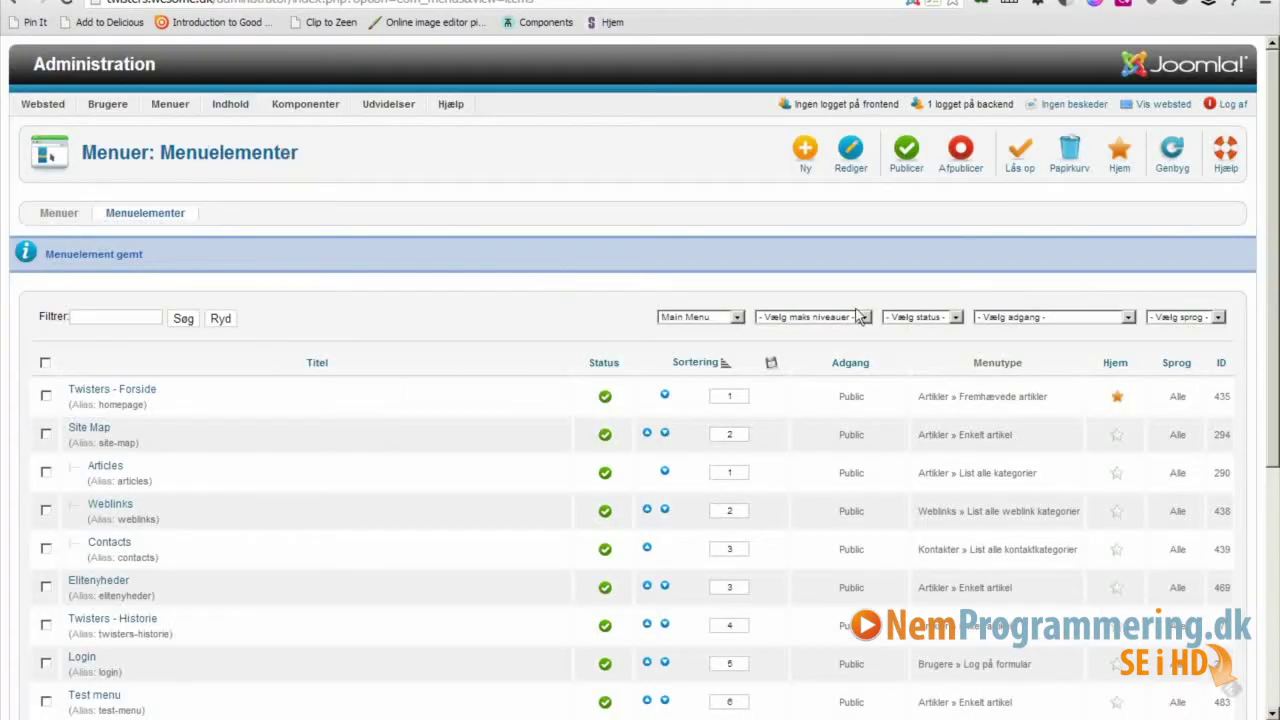
Unpublish the Test menu and Testmenupunkt menu items.
scroll(640, 400, down, 5)
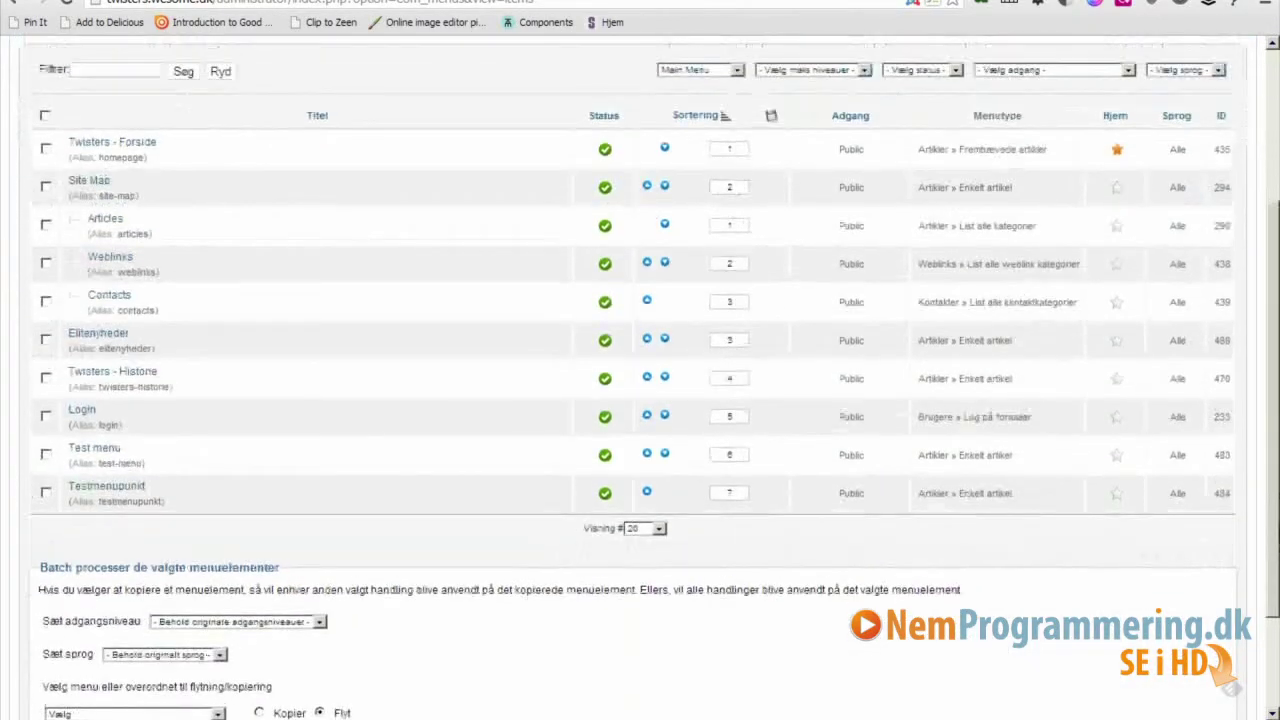
scroll(640, 400, up, 1)
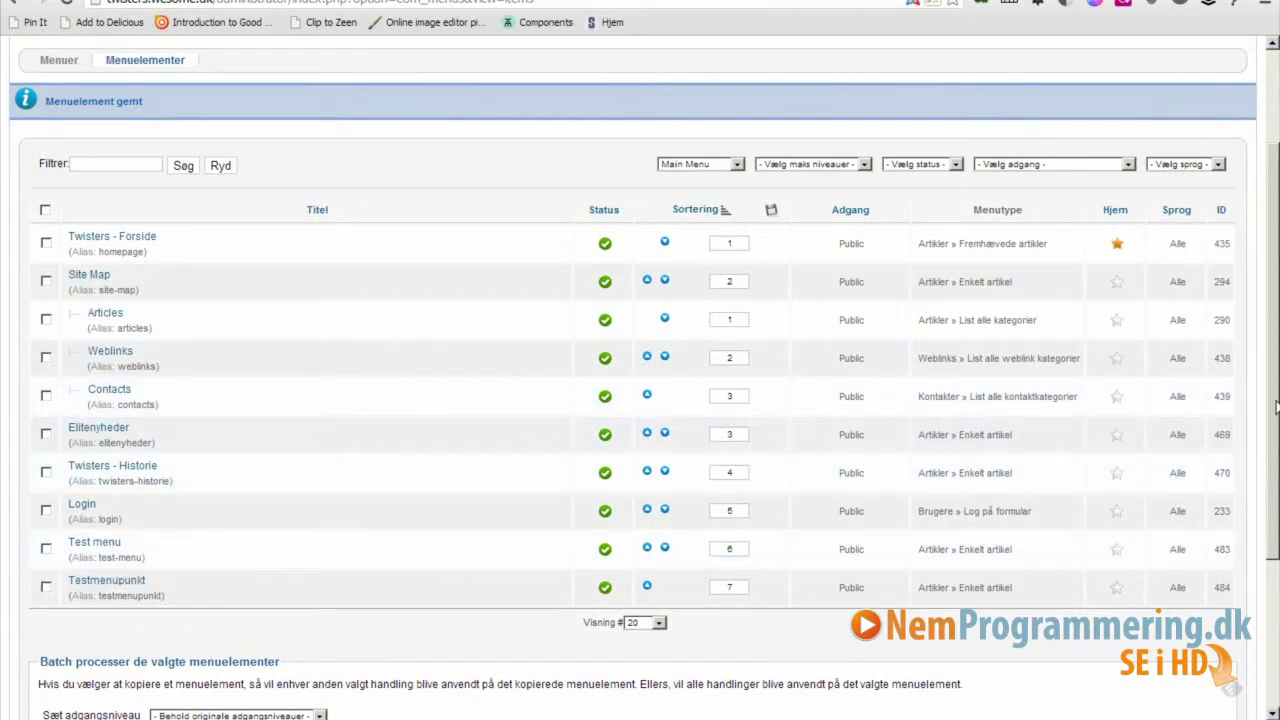
drag(1276, 408, 1276, 360)
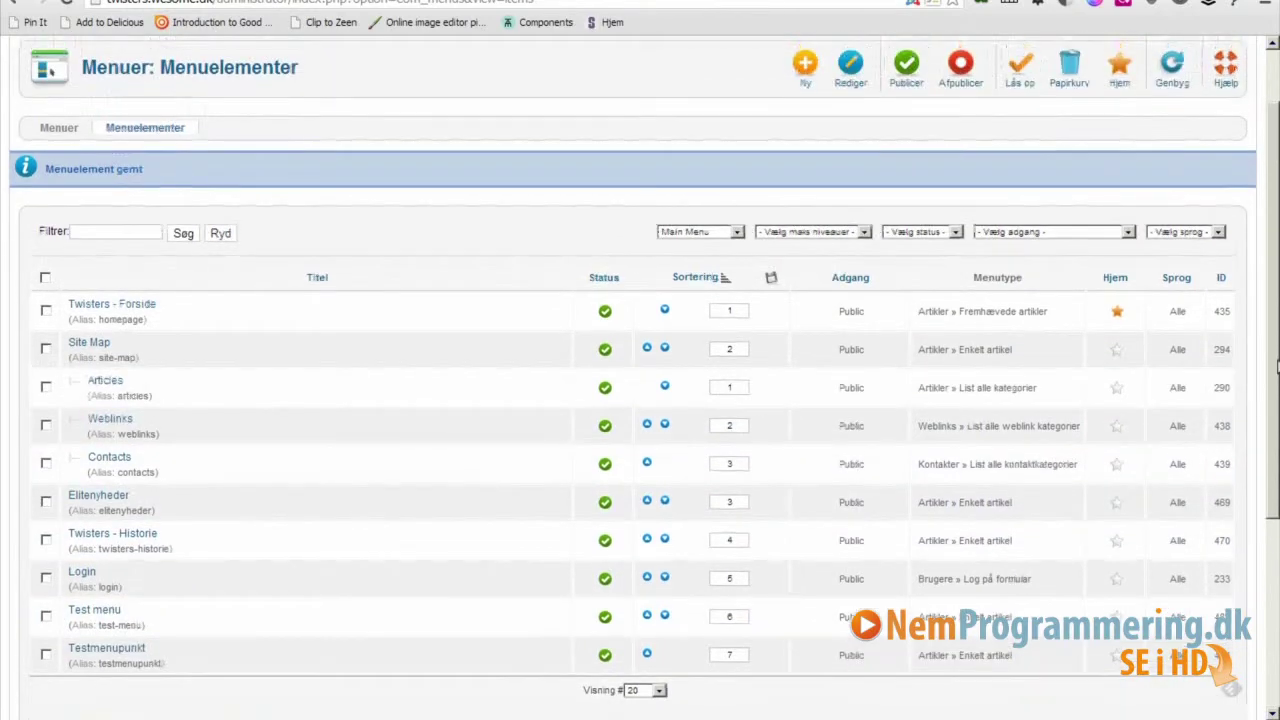
click(45, 618)
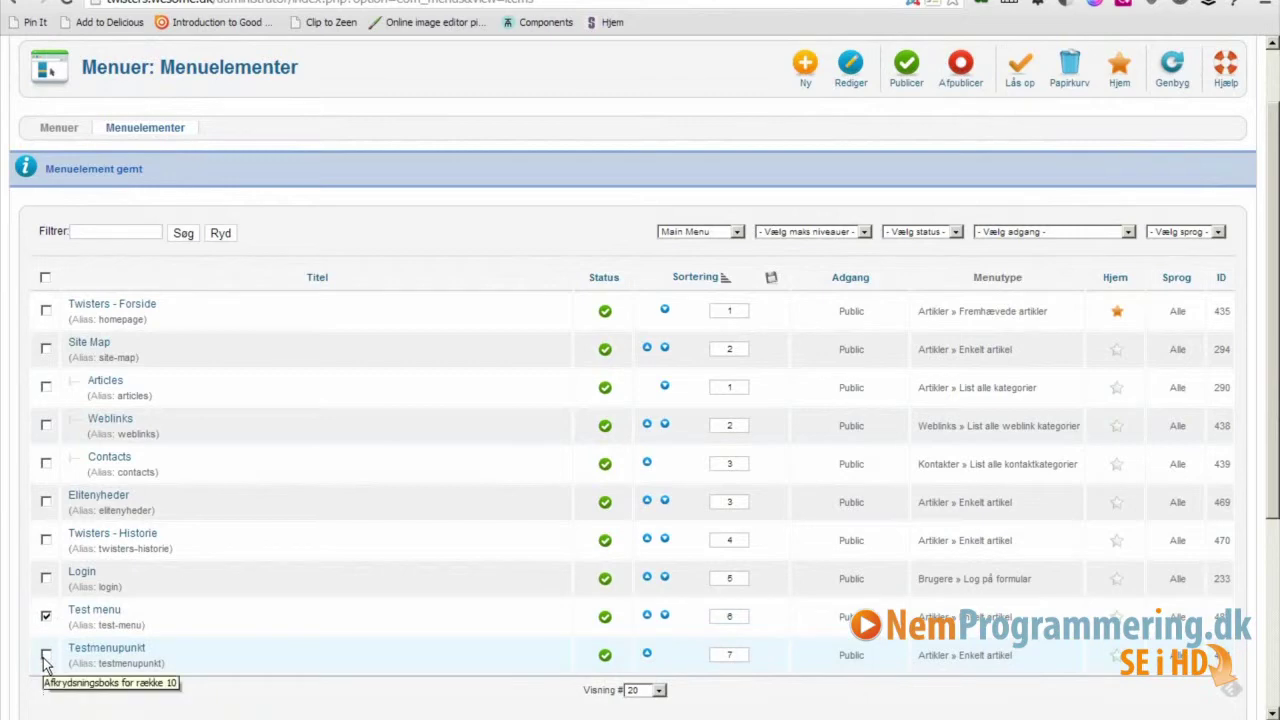
click(45, 656)
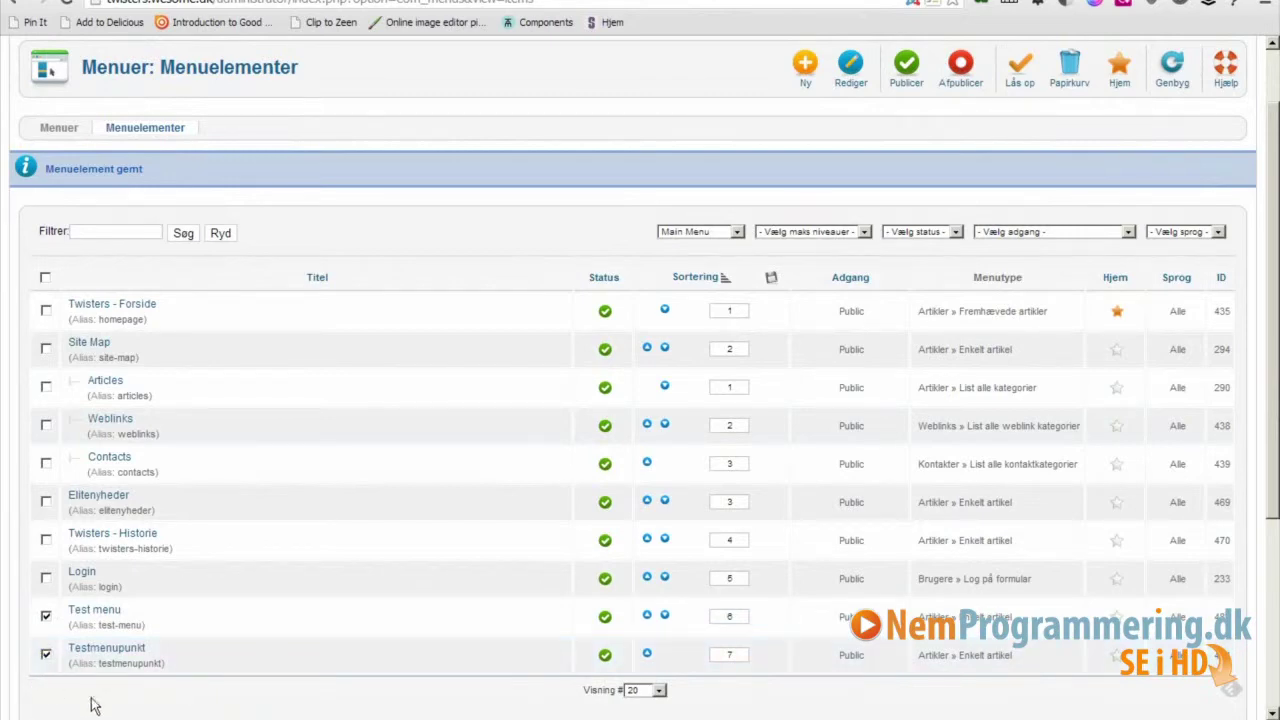
click(962, 72)
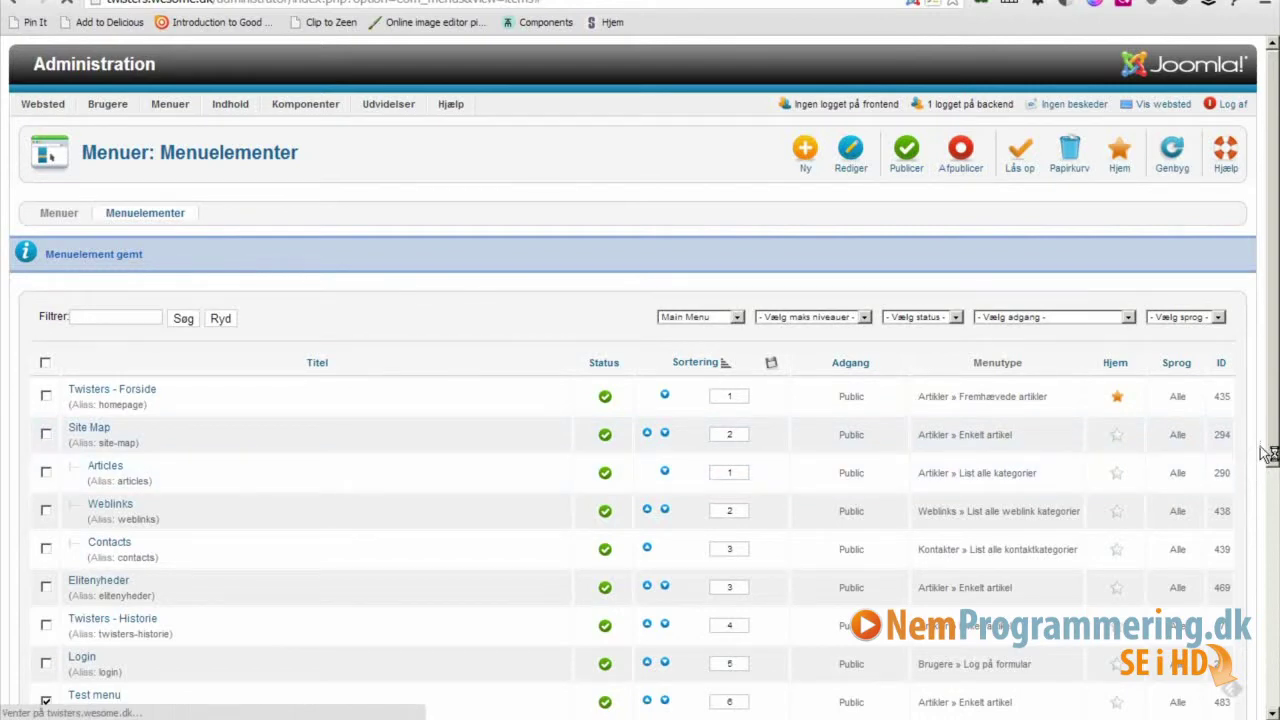
Move Test menu and Testmenupunkt to the trash.
scroll(1275, 378, down, 3)
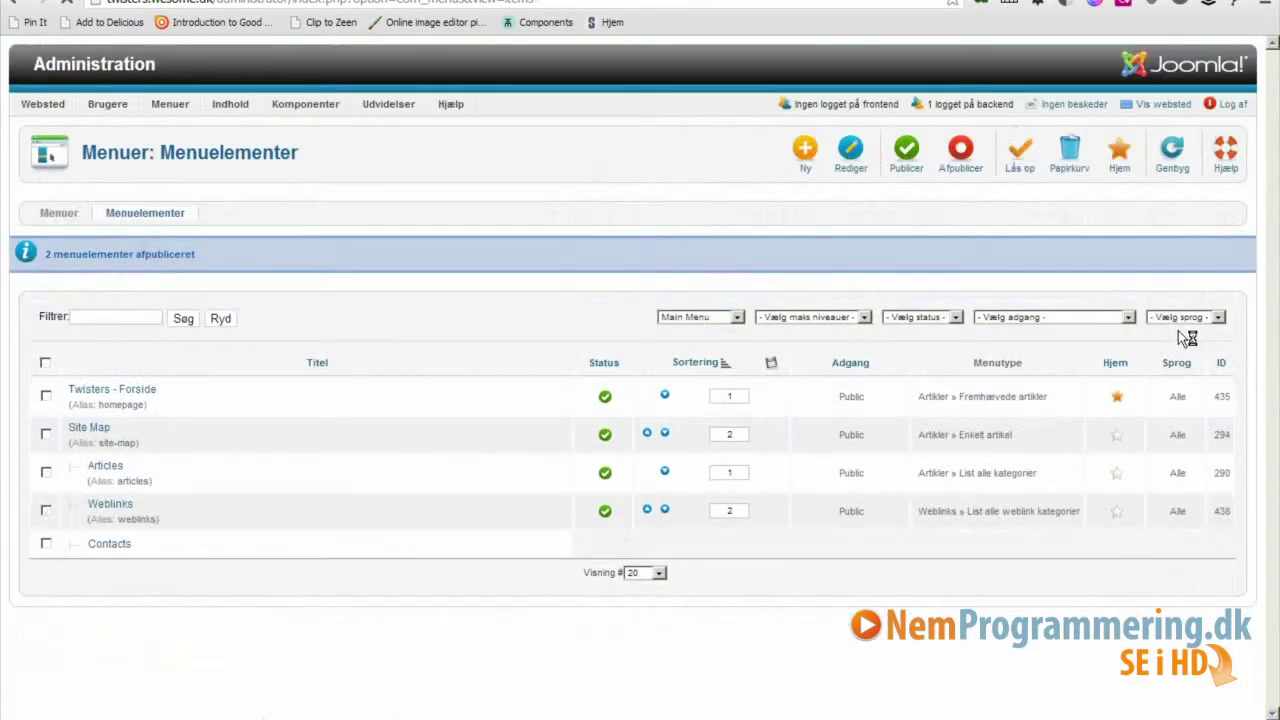
scroll(1273, 420, down, 3)
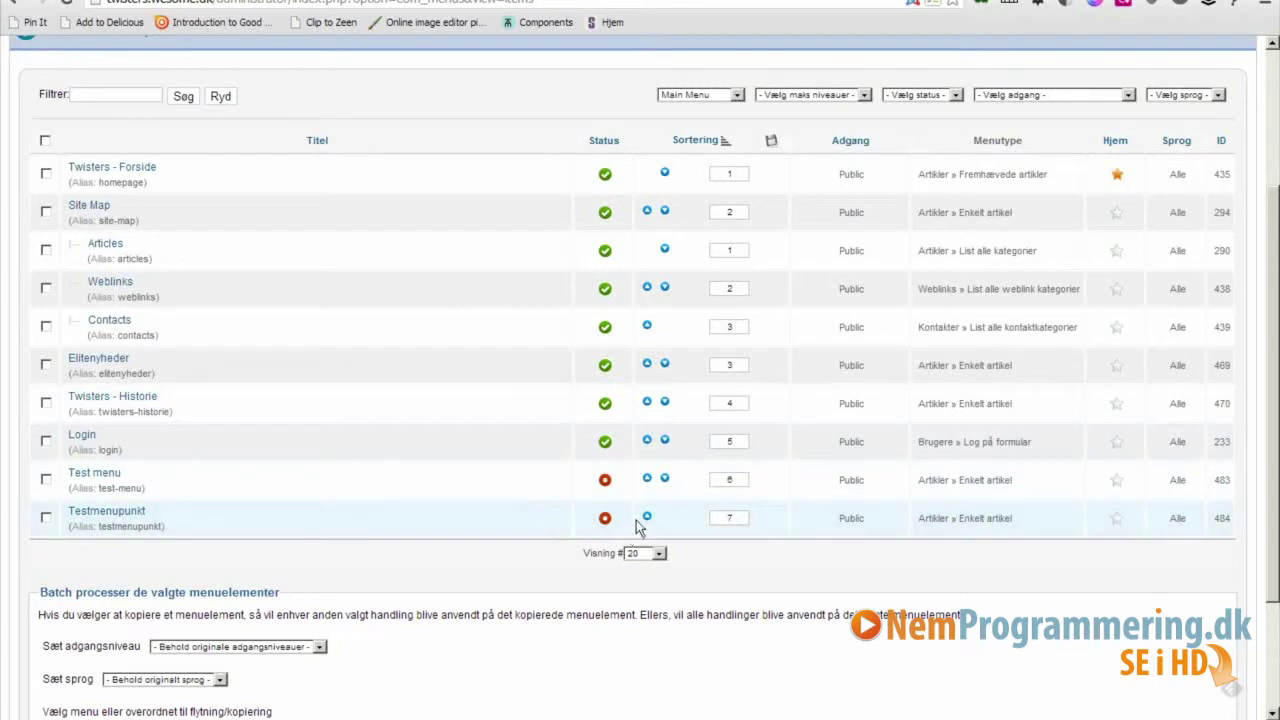
click(46, 480)
click(45, 518)
scroll(1258, 458, up, 3)
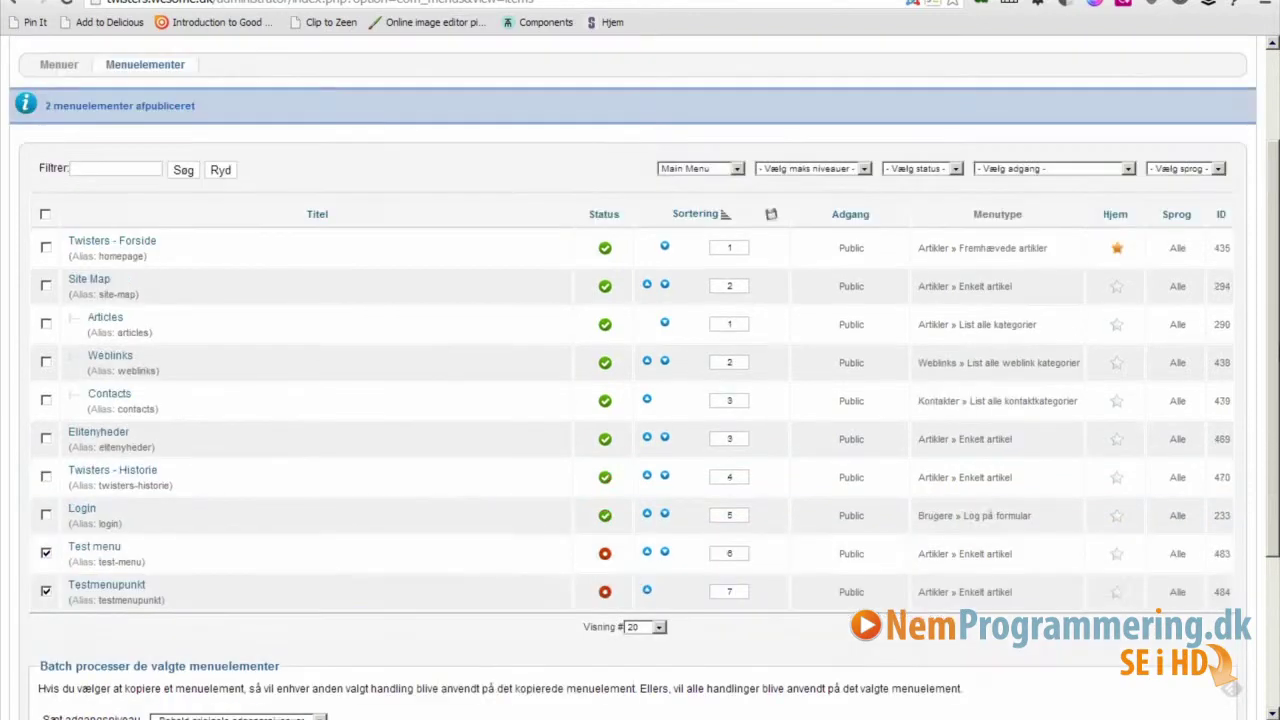
click(1079, 148)
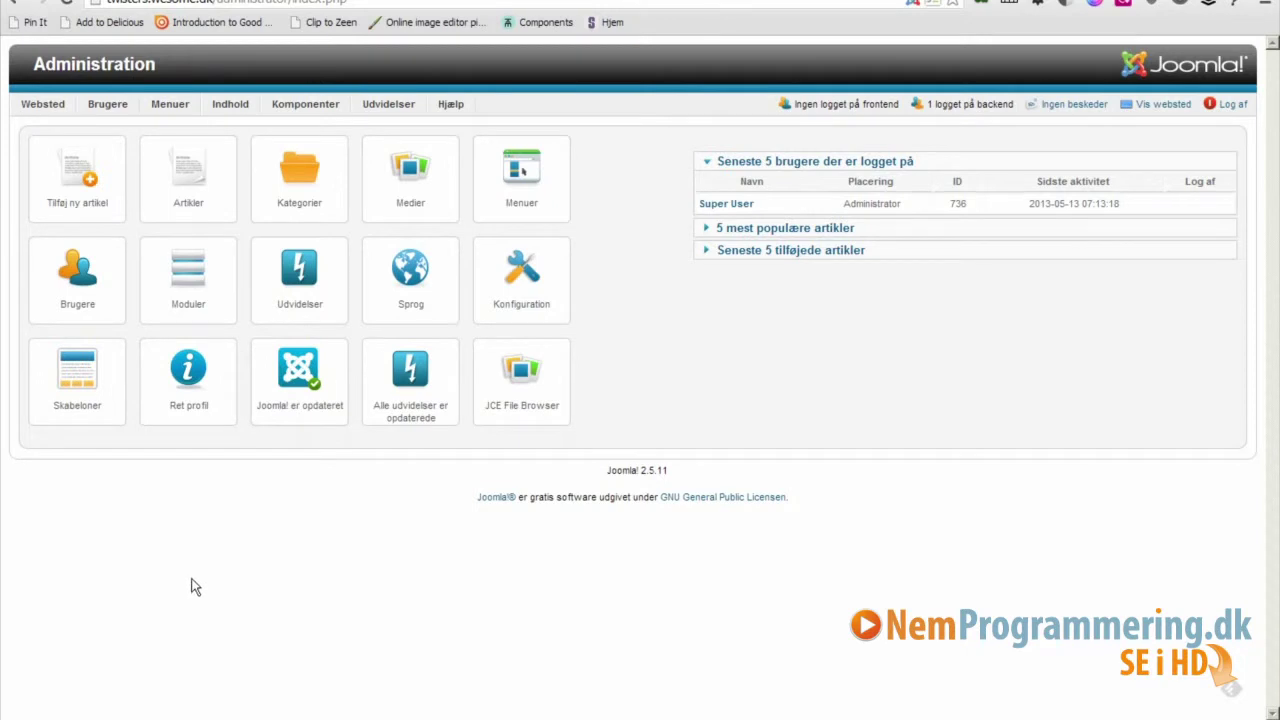
Create a media folder named 'billeder' in the media manager.
click(417, 183)
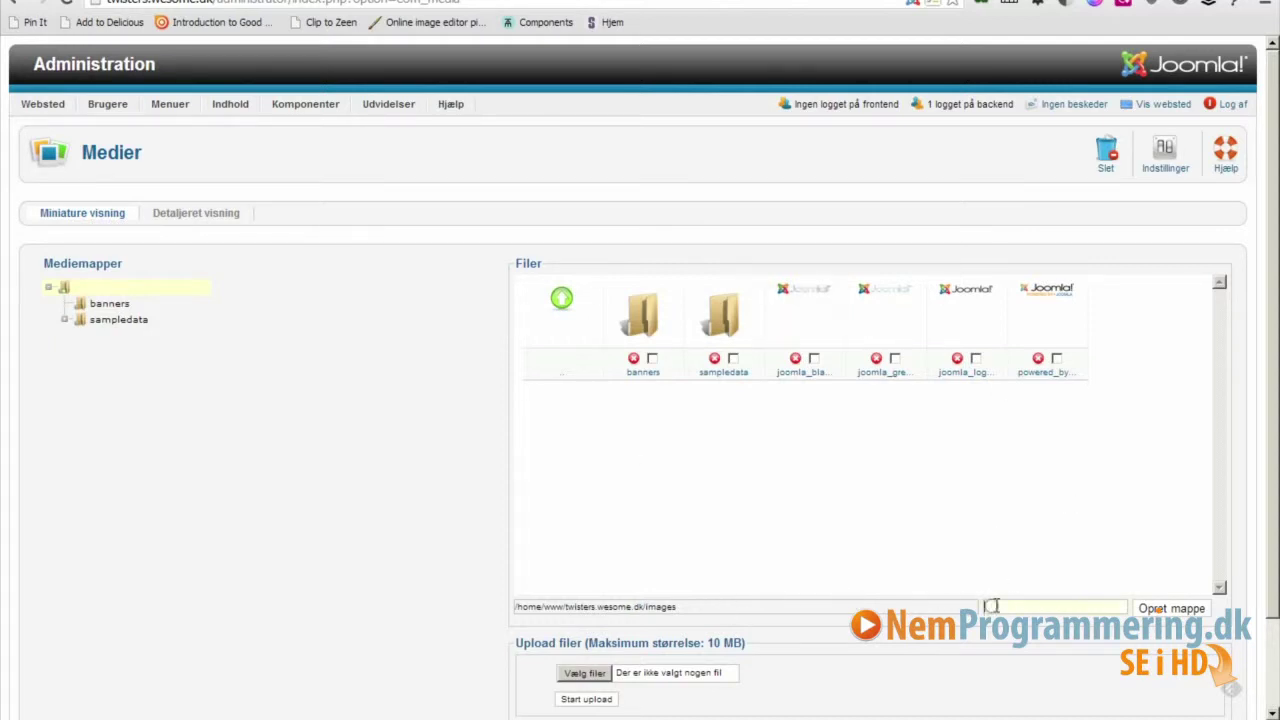
text(billeder)
click(1172, 609)
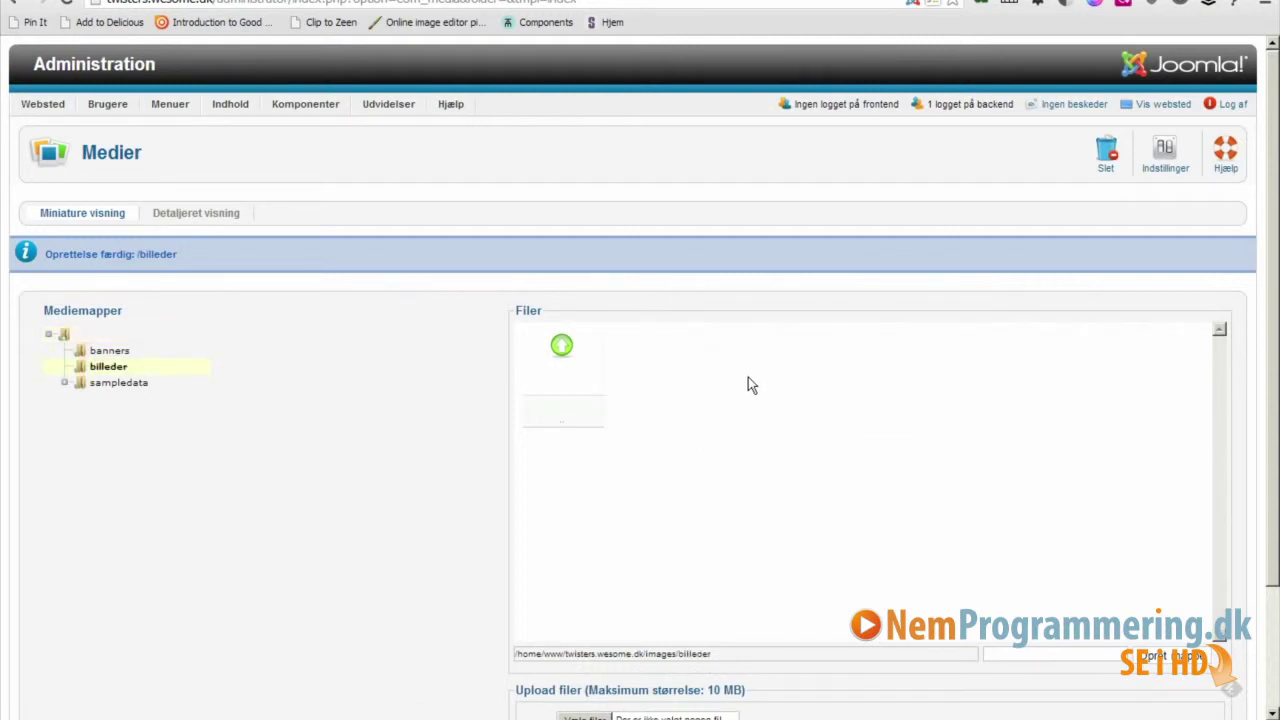
scroll(748, 383, down, 2)
scroll(663, 474, down, 1)
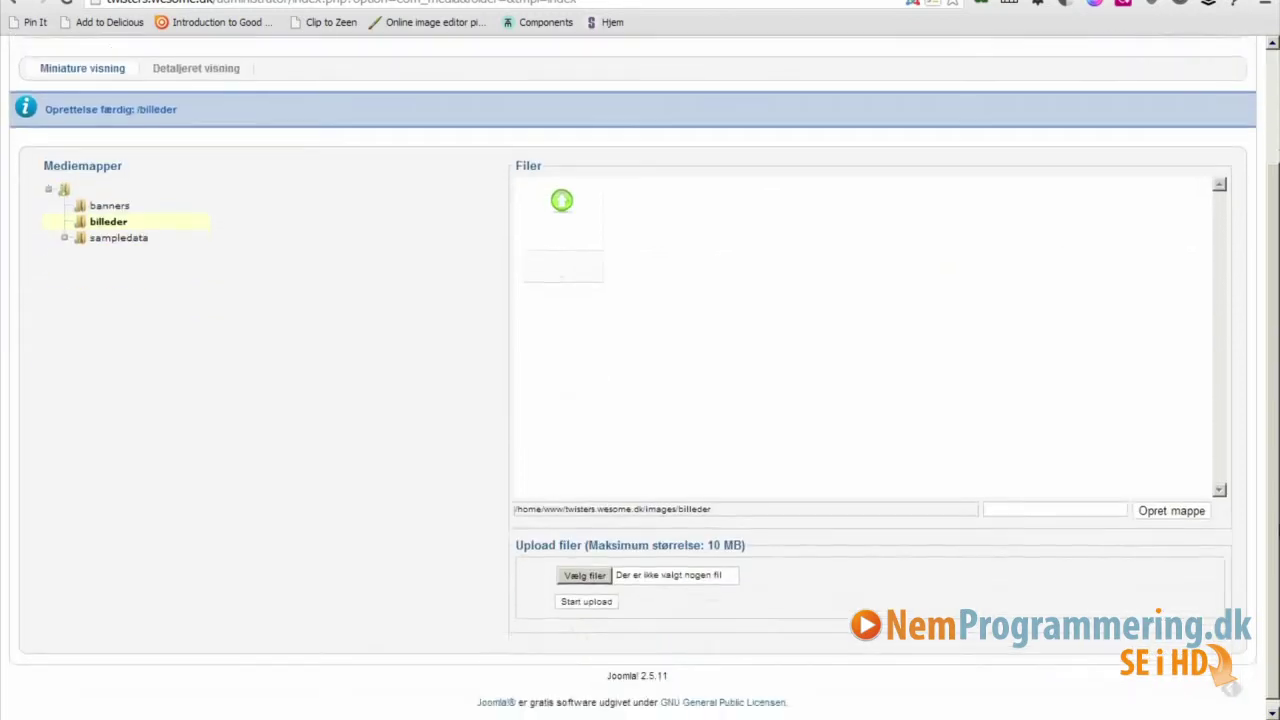
Select twisters dansere1.jpg and twisters dansere2.jpg from the video5 folder for upload.
click(586, 573)
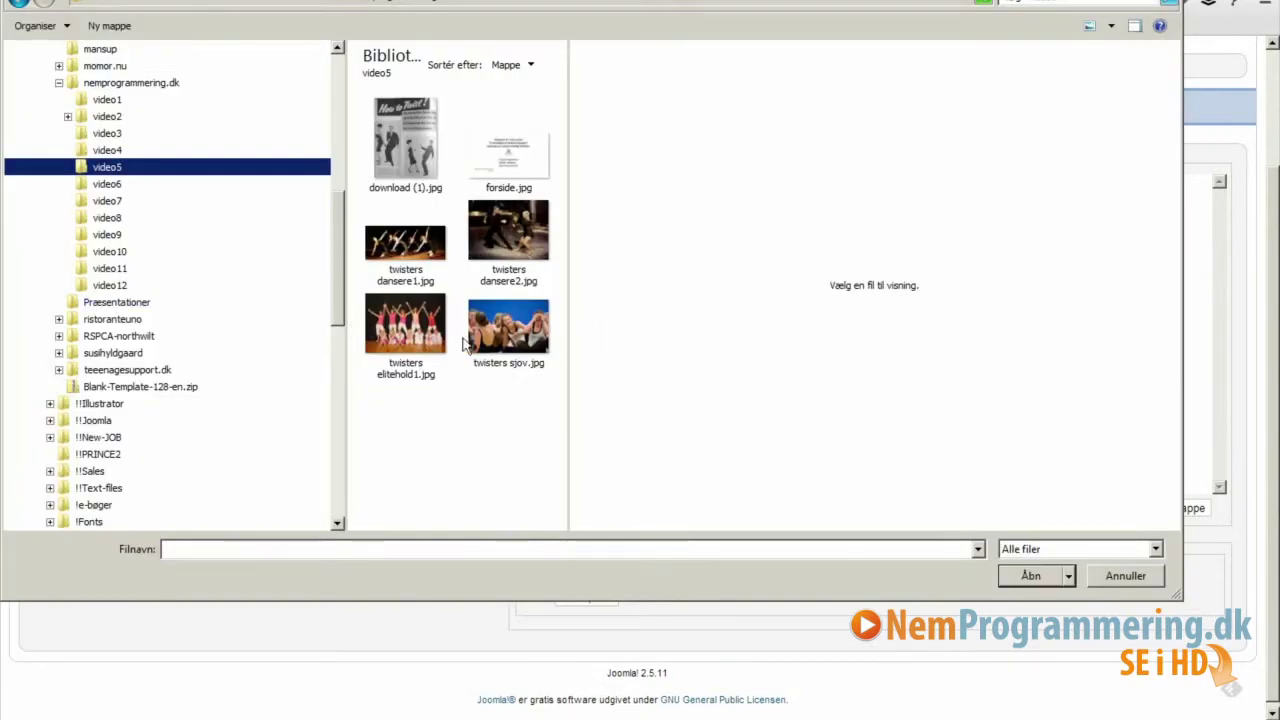
click(408, 277)
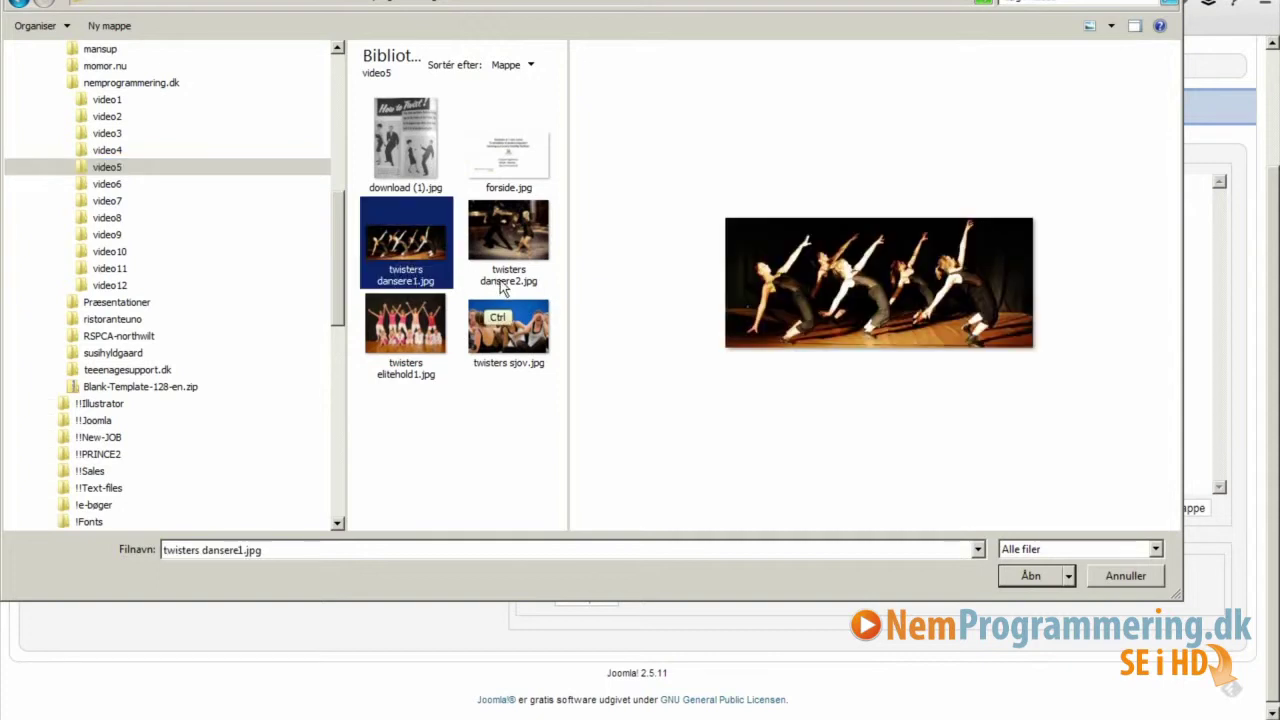
ctrl+click(508, 245)
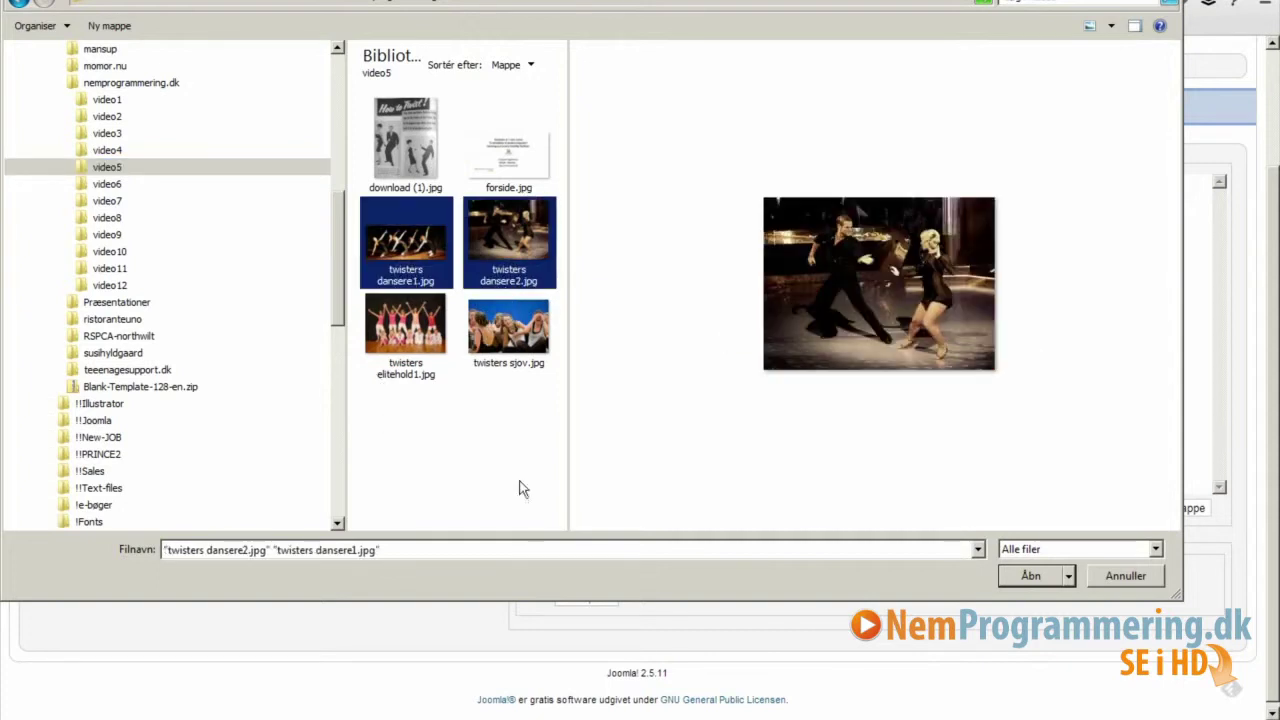
click(1030, 578)
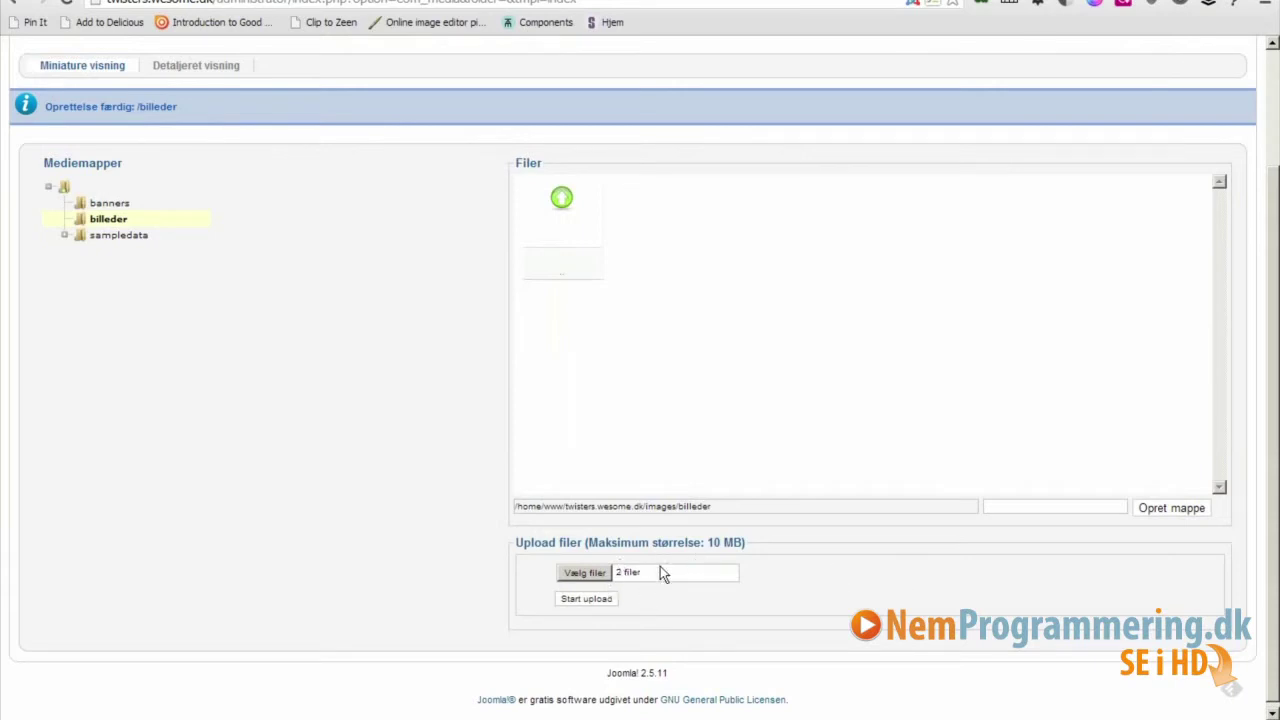
Upload both twisters dansere images into the billeder media folder.
click(586, 599)
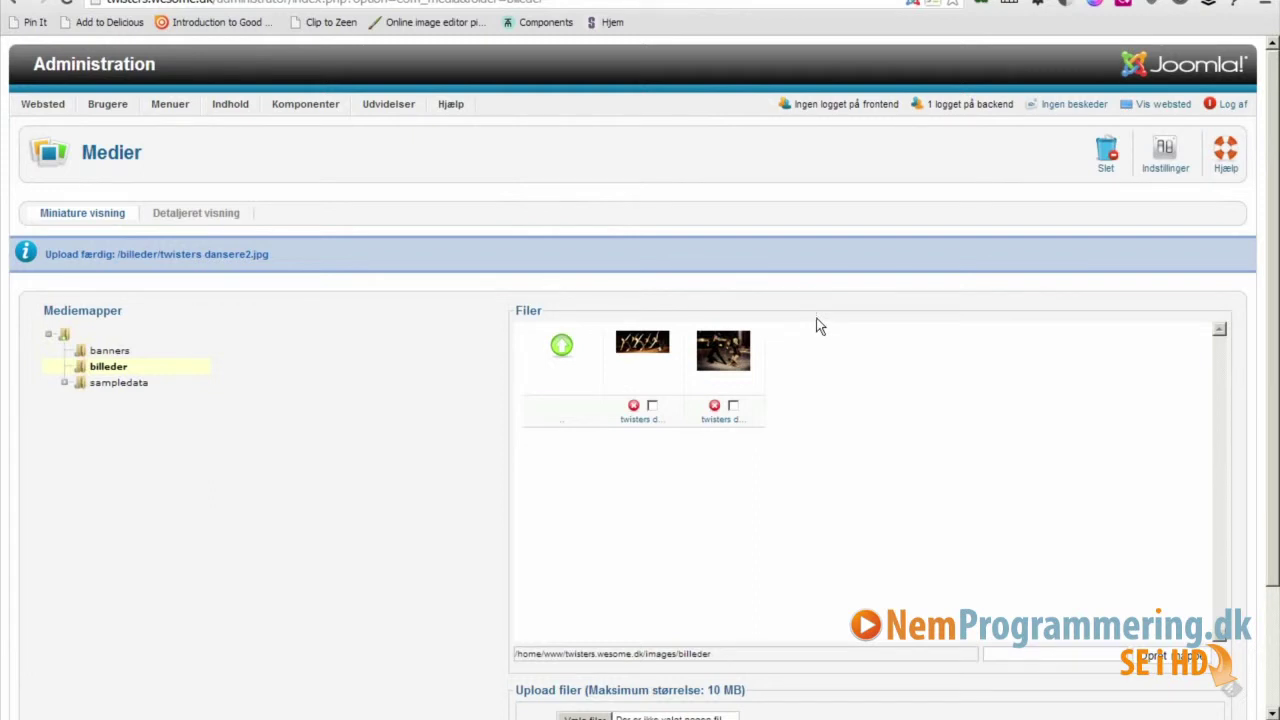
Return to the administration control panel.
click(82, 72)
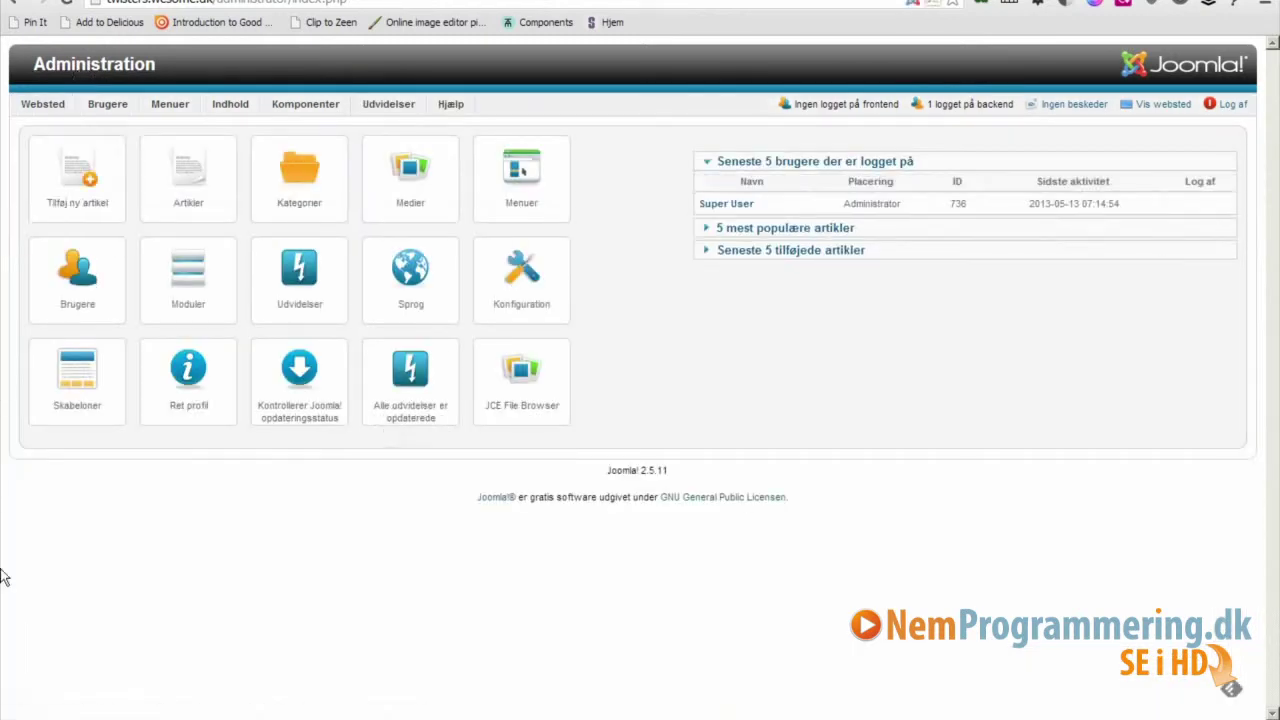